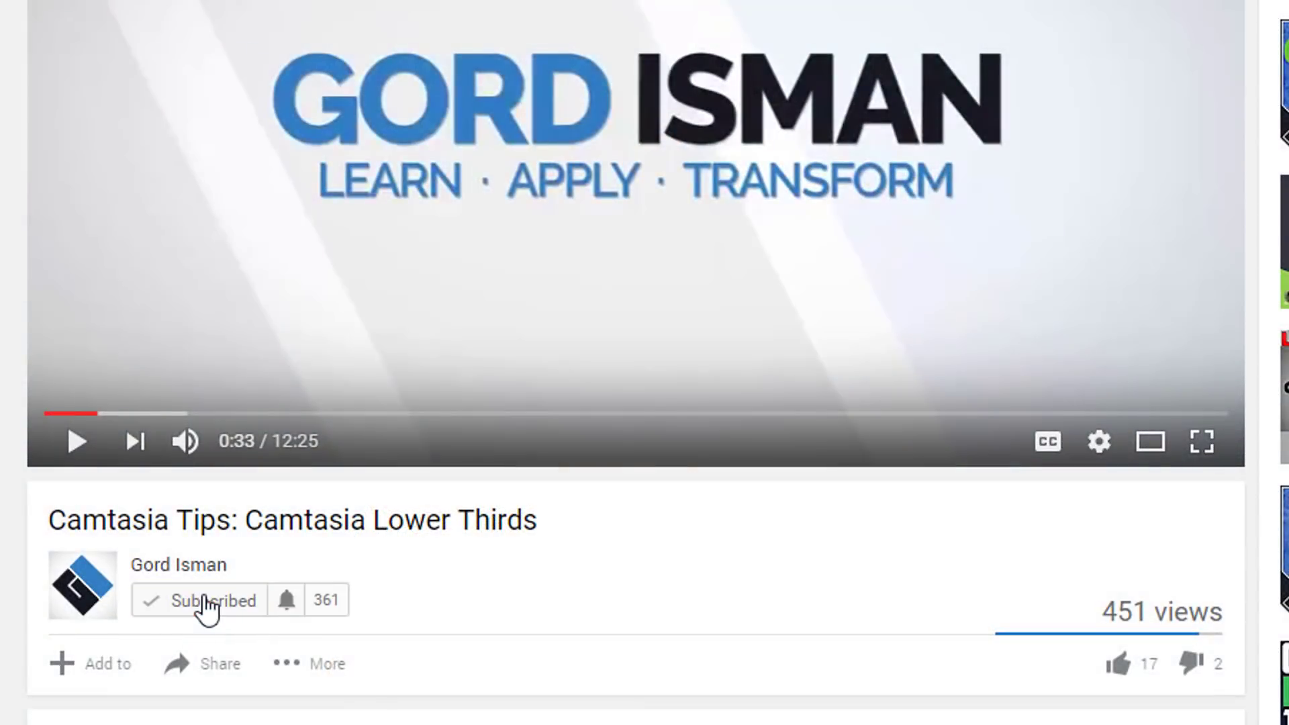
# - Switch on bell notifications for the subscribed channel and save the Notifications dialog
pyautogui.click(289, 599)
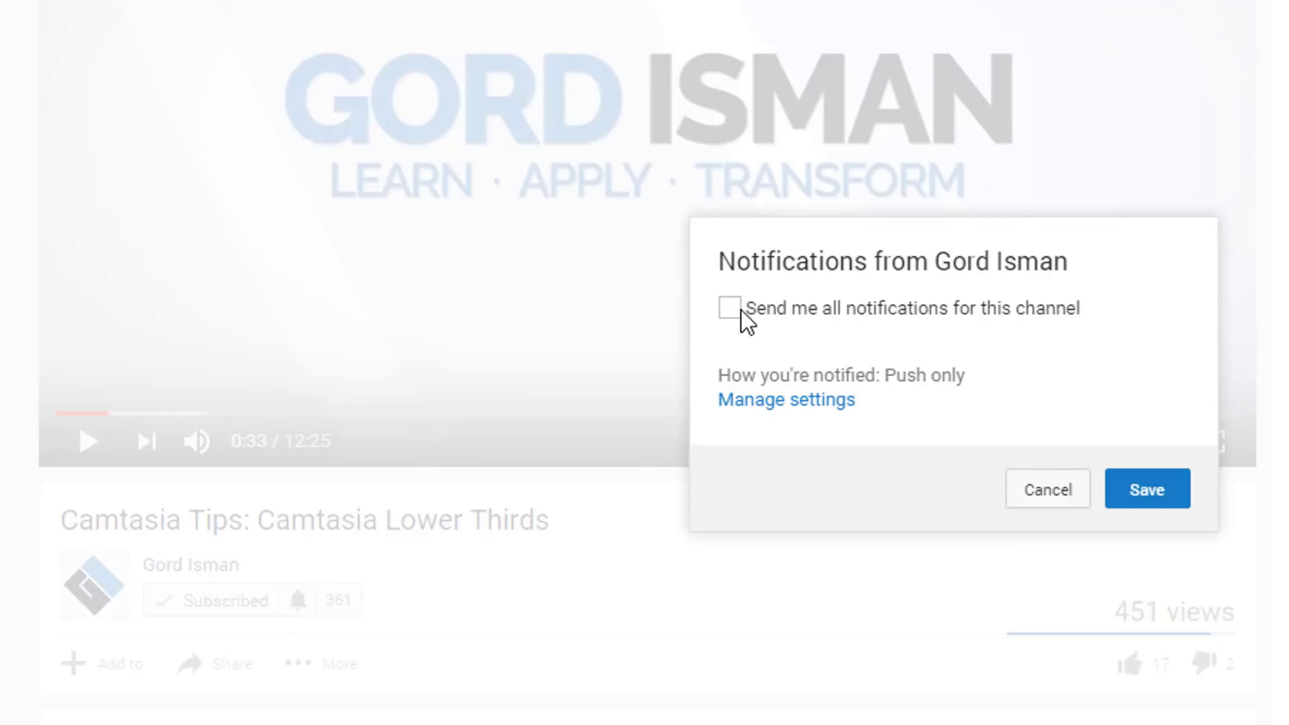
pyautogui.click(1146, 494)
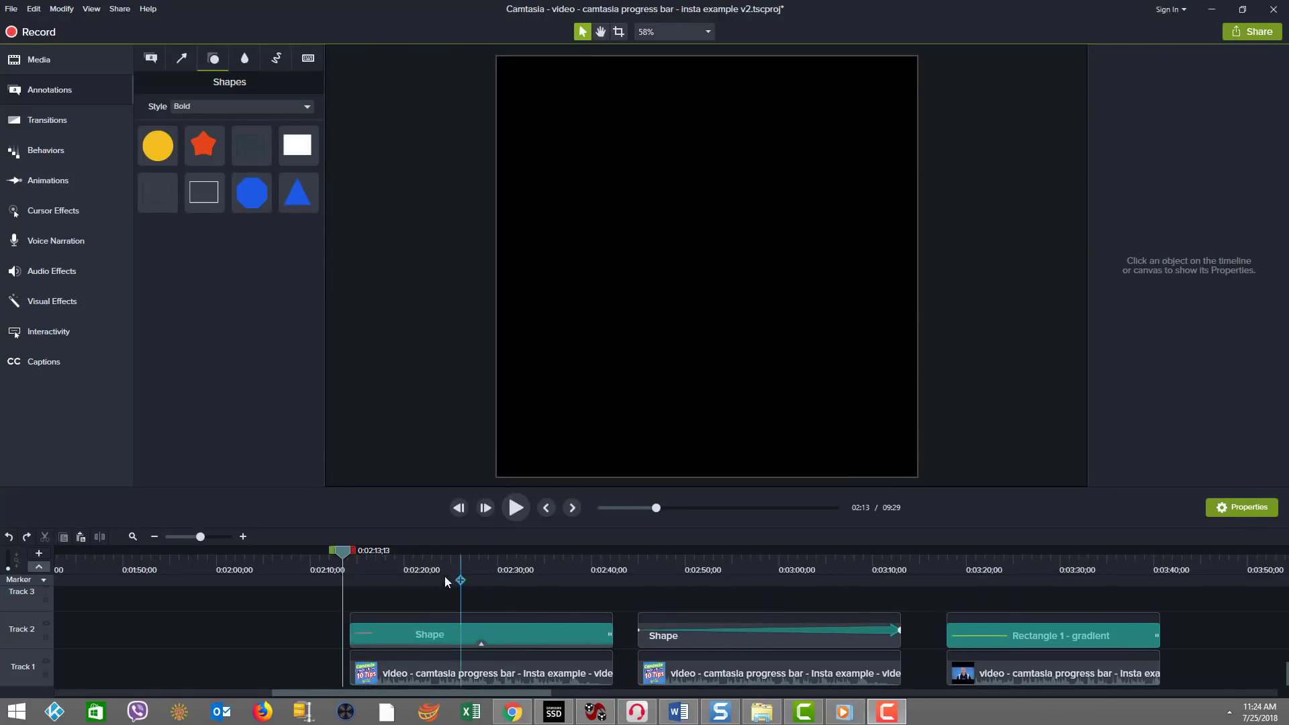
# - Select the Slide right transition on Track 2's first Shape clip and show the Transitions library
pyautogui.moveTo(341, 553); pyautogui.dragTo(347, 554)
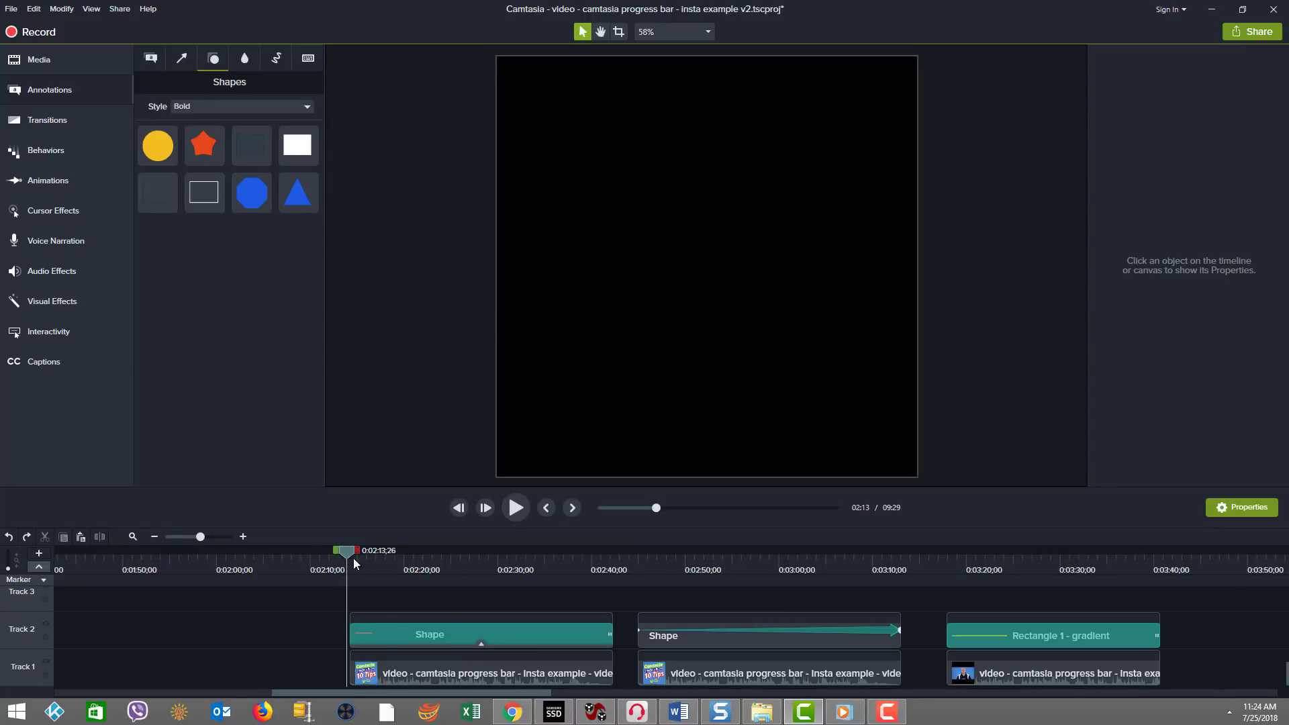
pyautogui.click(437, 635)
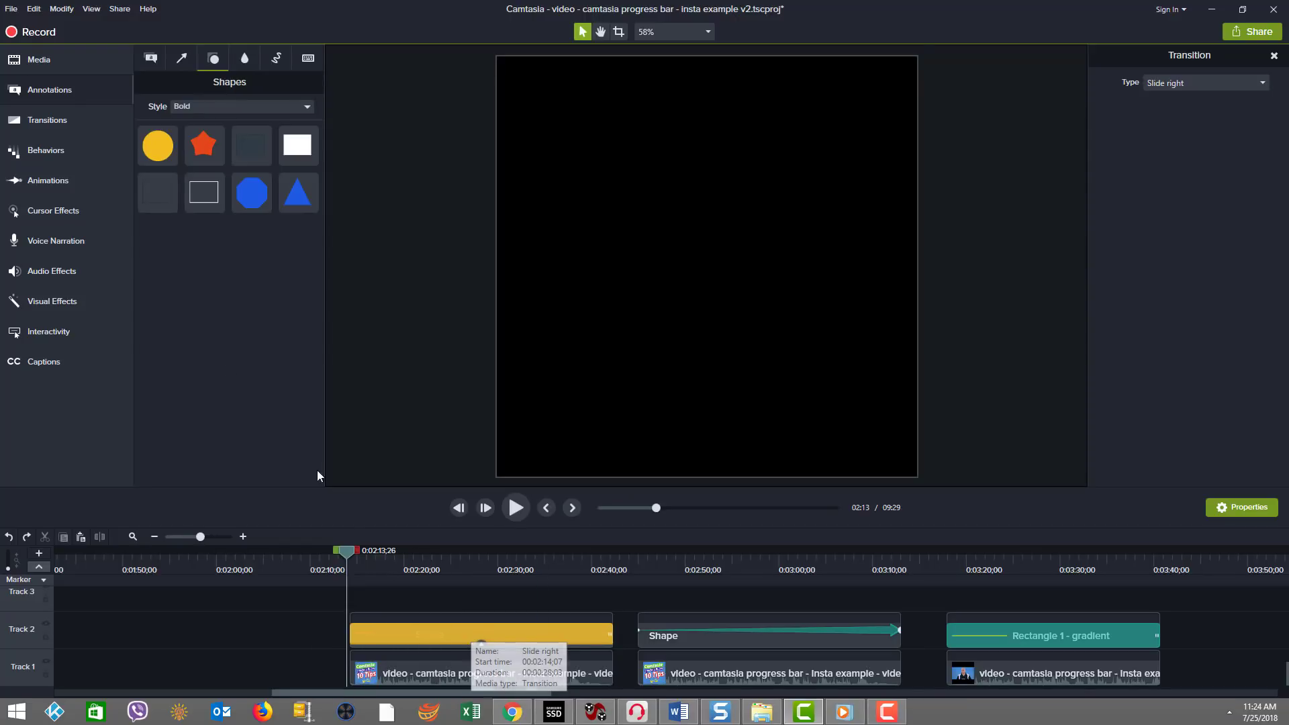
pyautogui.click(36, 122)
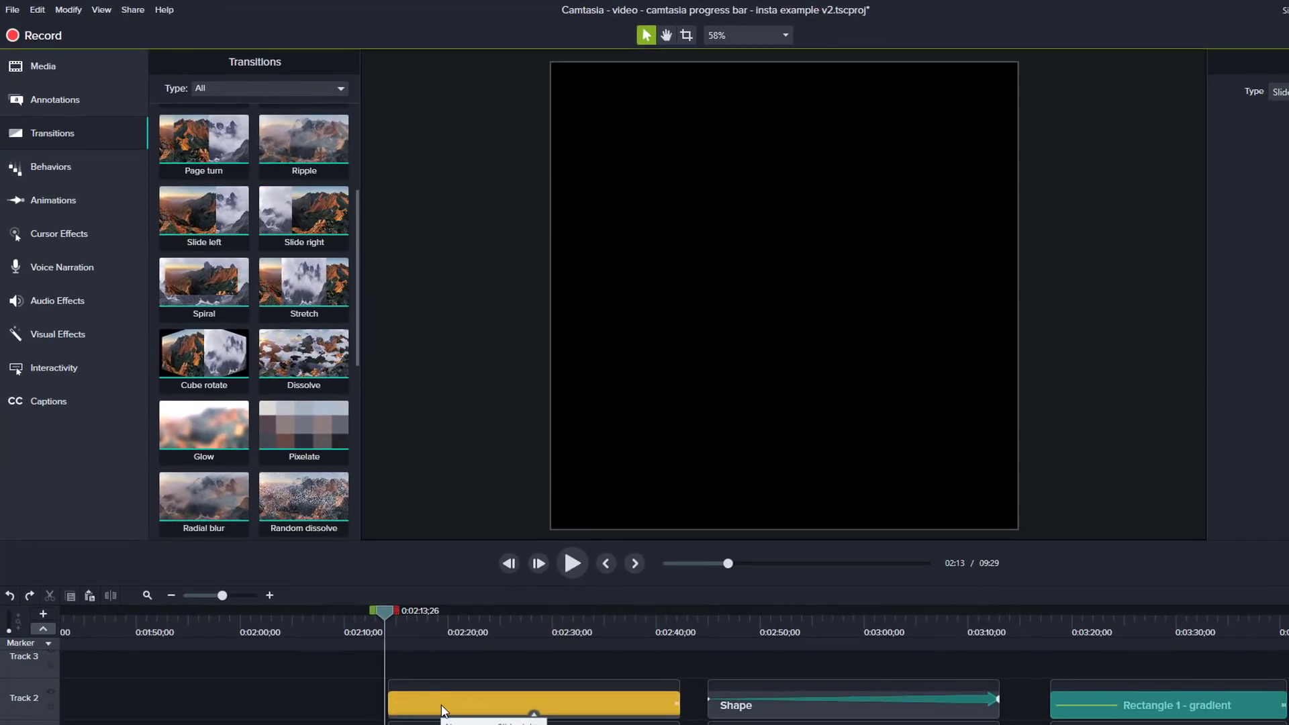
# - Add and delete a temporary white rectangle, then delete the first Shape clip's Slide right transition
pyautogui.click(54, 105)
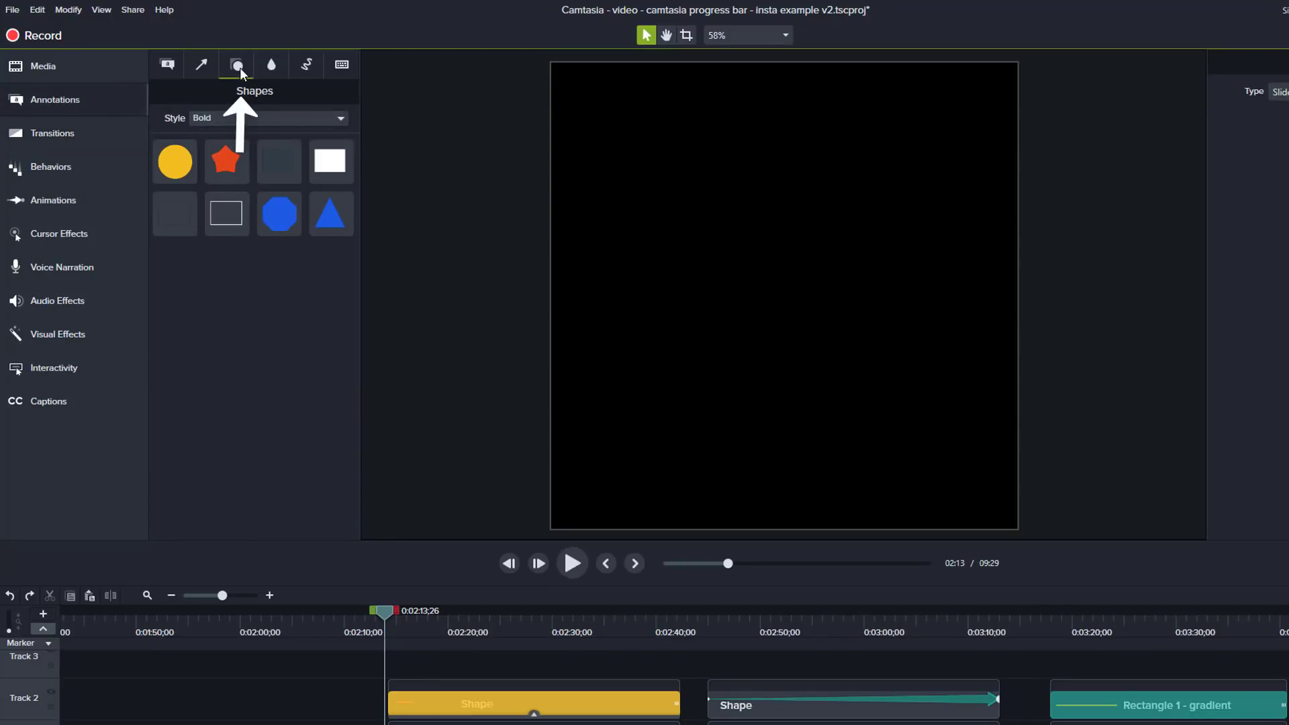
pyautogui.moveTo(330, 161); pyautogui.dragTo(619, 437)
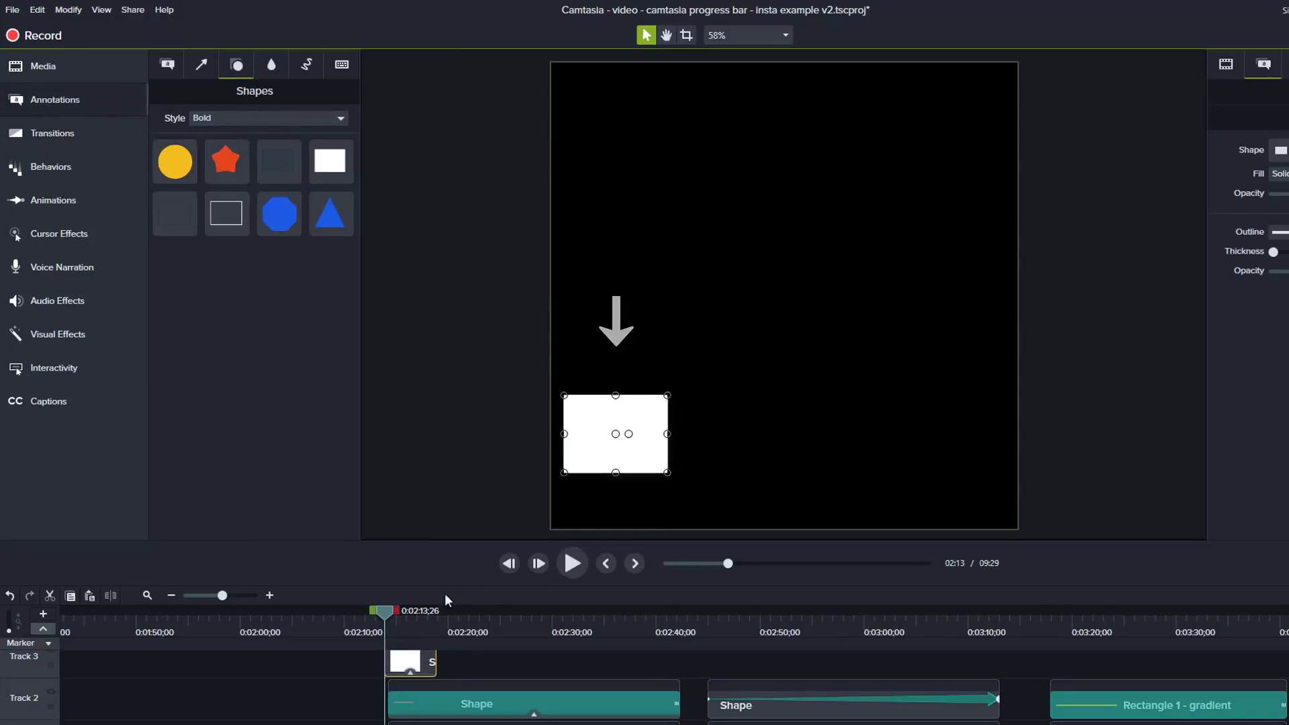
pyautogui.moveTo(386, 611); pyautogui.dragTo(415, 608)
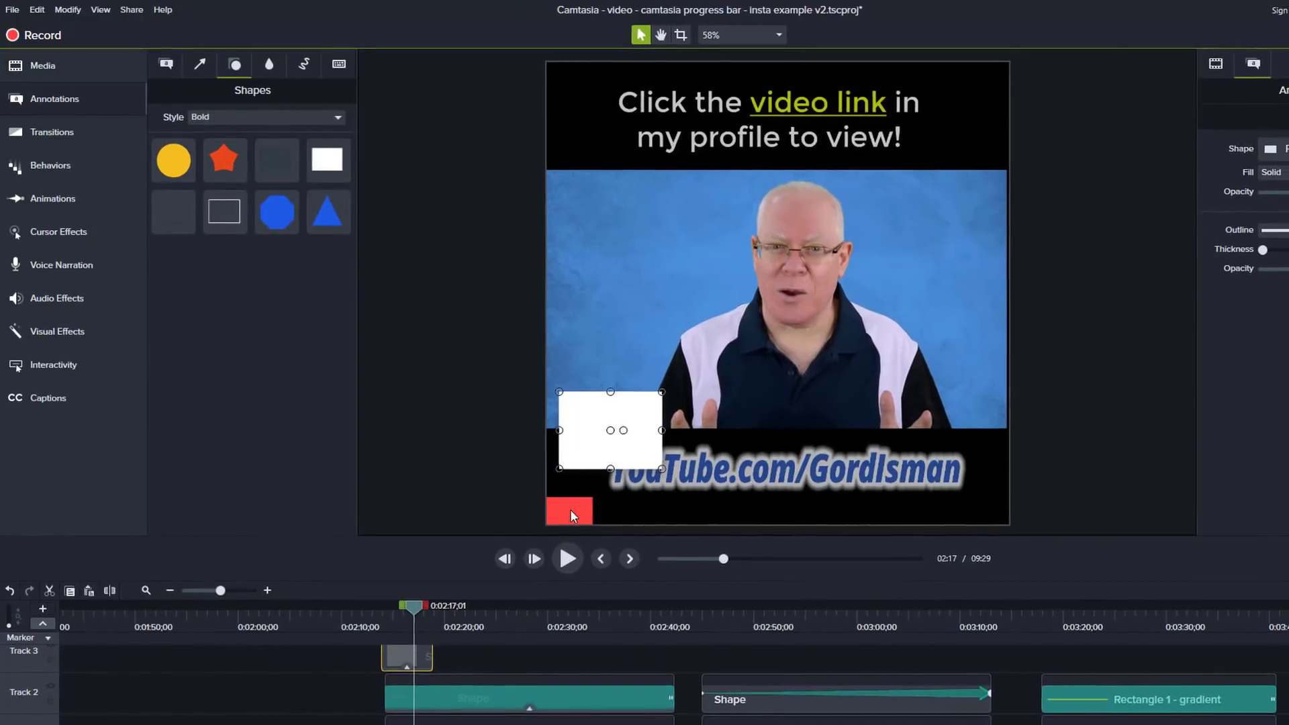
pyautogui.moveTo(613, 394); pyautogui.dragTo(920, 435)
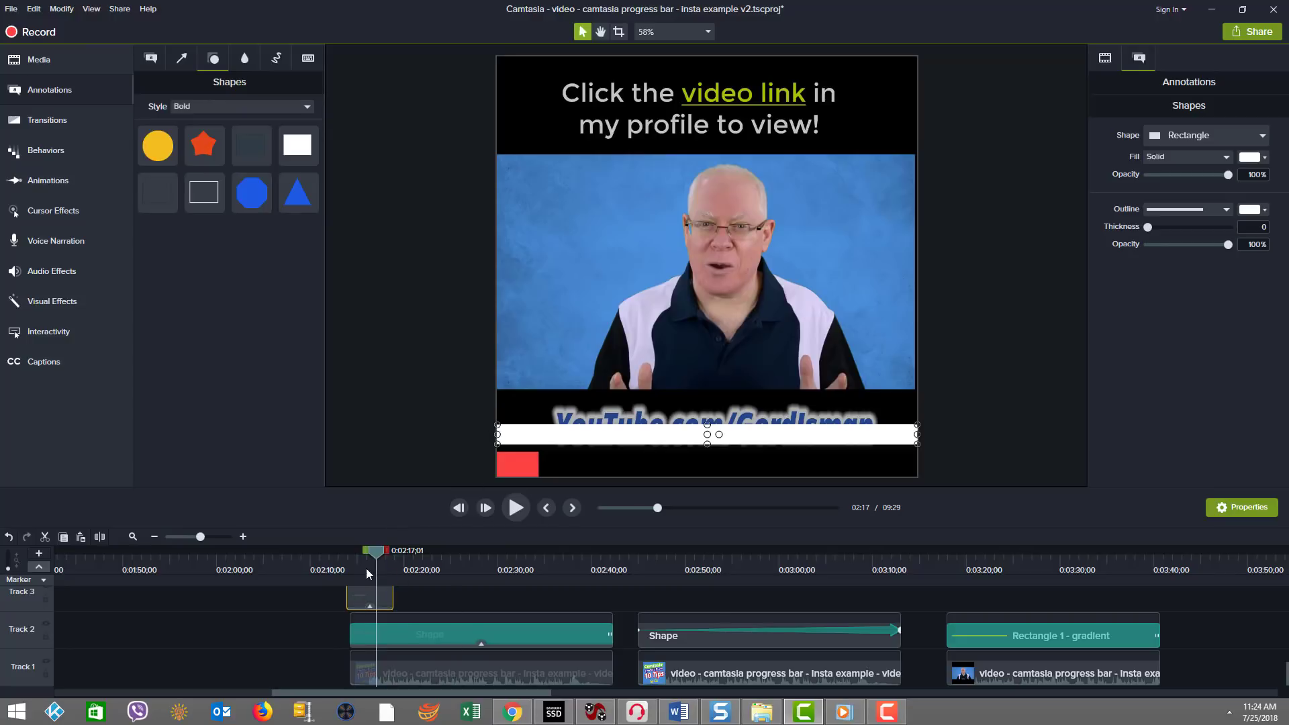
pyautogui.press('Delete')
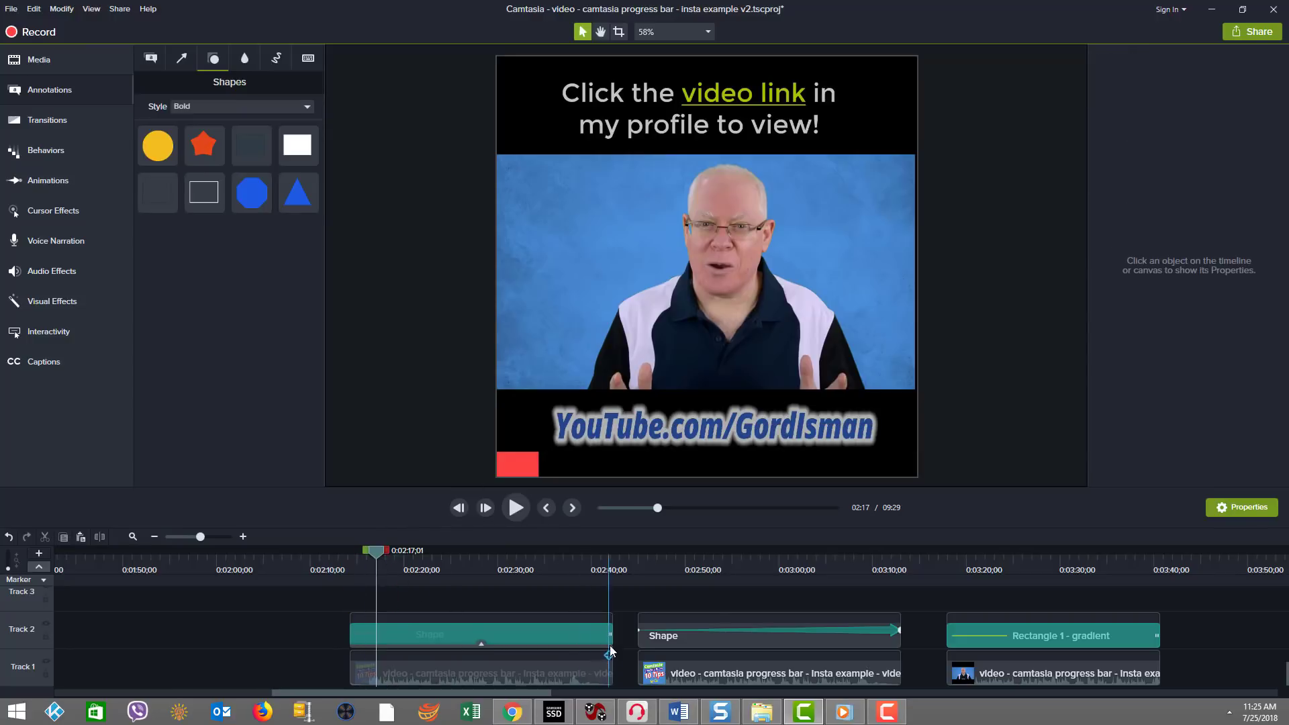
pyautogui.moveTo(609, 643); pyautogui.dragTo(549, 634)
pyautogui.press('Delete')
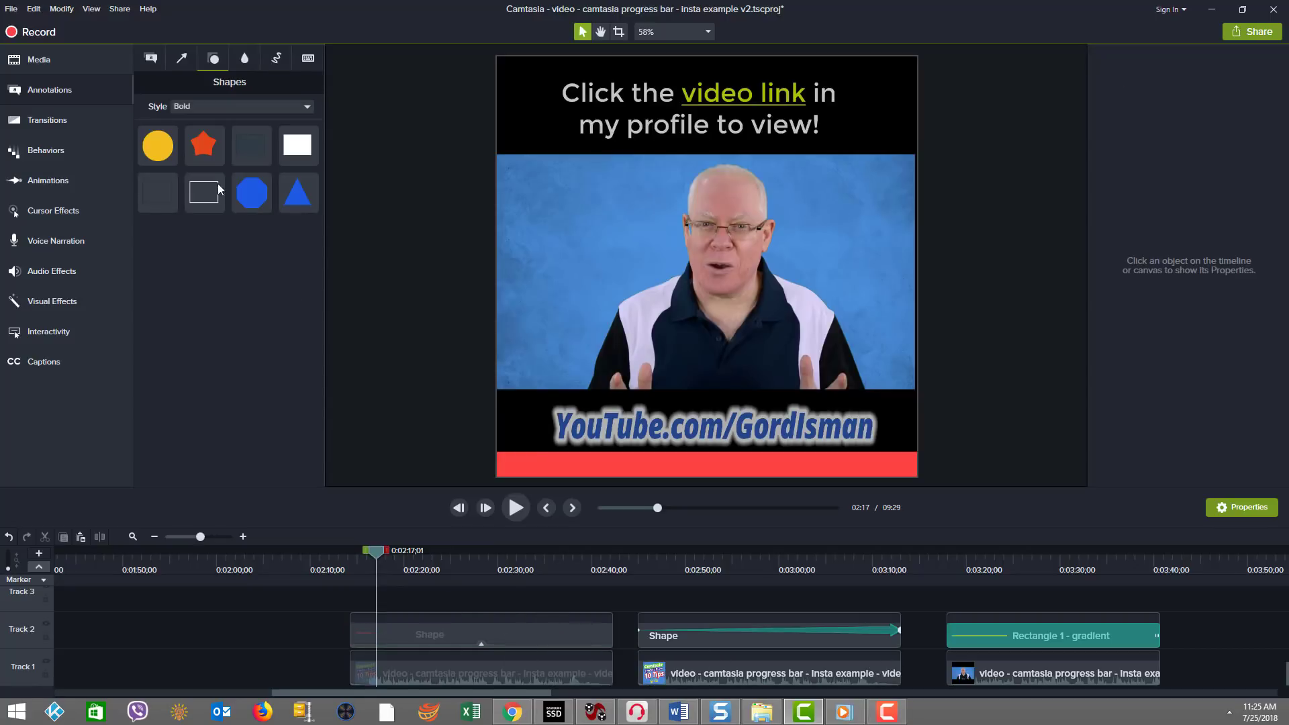
# - Apply Slide right to the first Shape clip's start and lengthen it to about 24 seconds
pyautogui.click(47, 120)
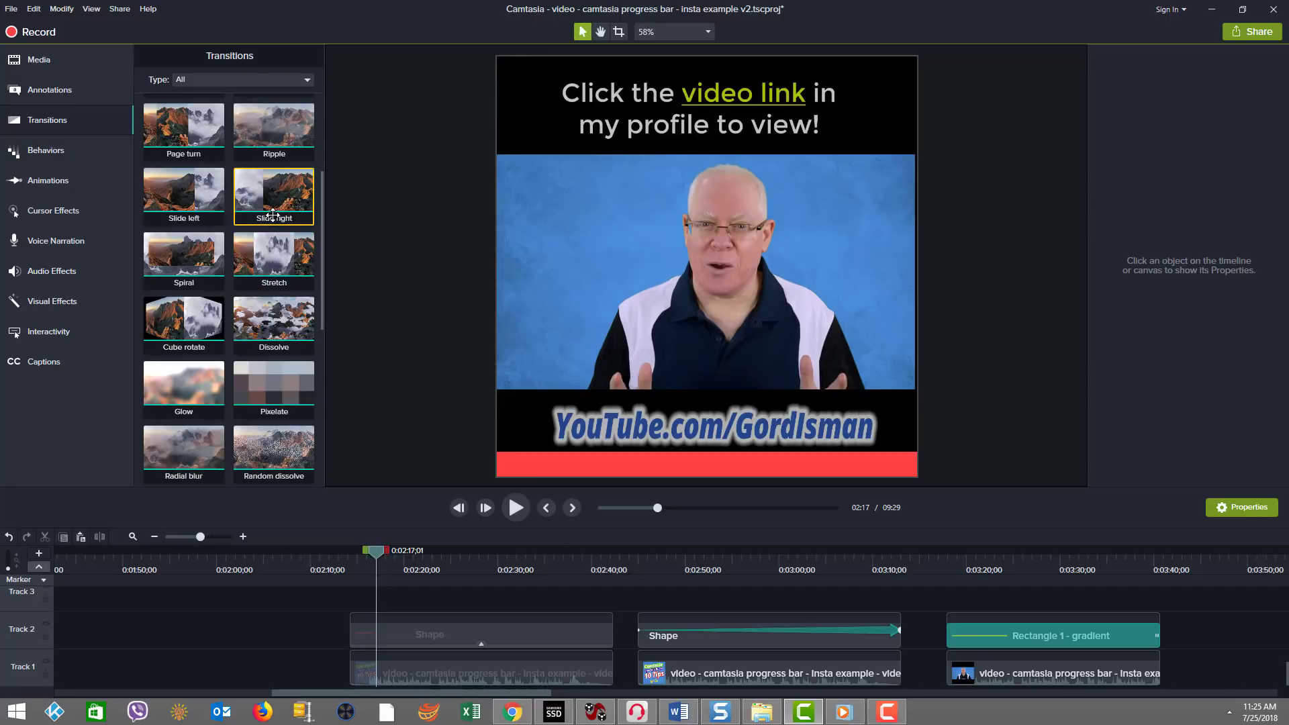
pyautogui.moveTo(273, 202); pyautogui.dragTo(591, 635)
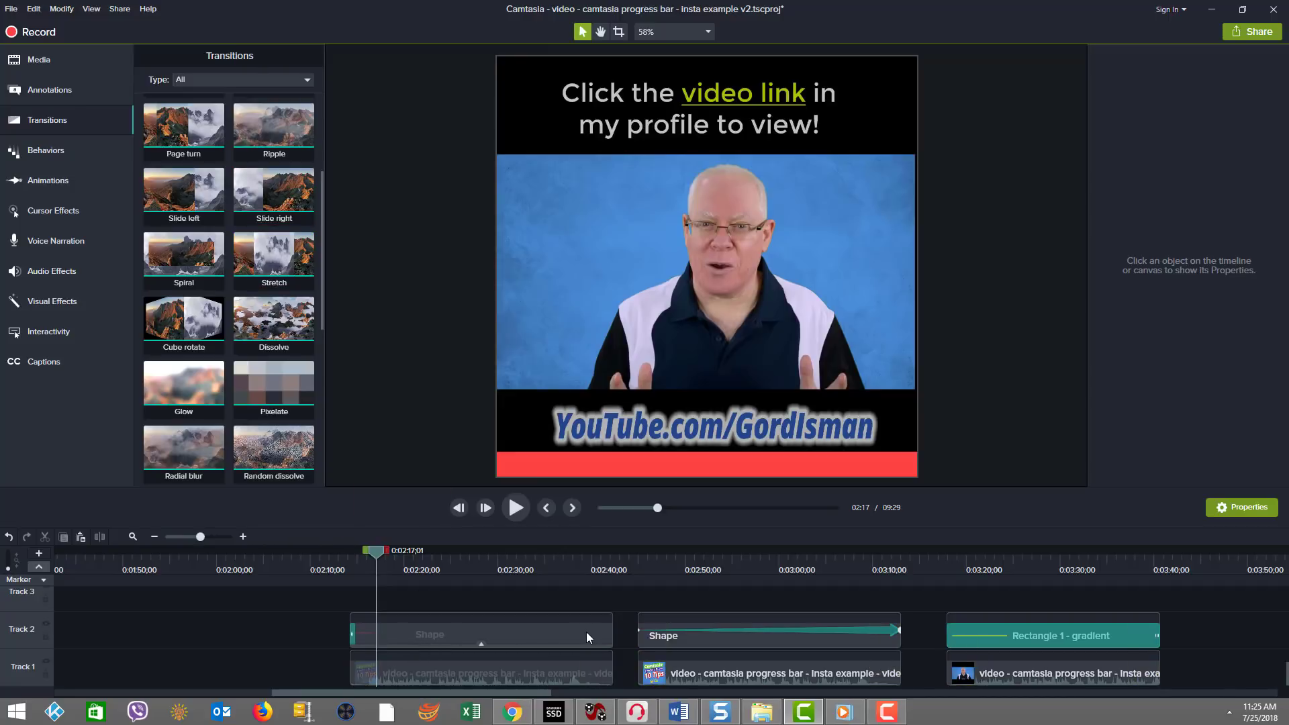
pyautogui.click(352, 634)
pyautogui.moveTo(361, 632); pyautogui.dragTo(607, 636)
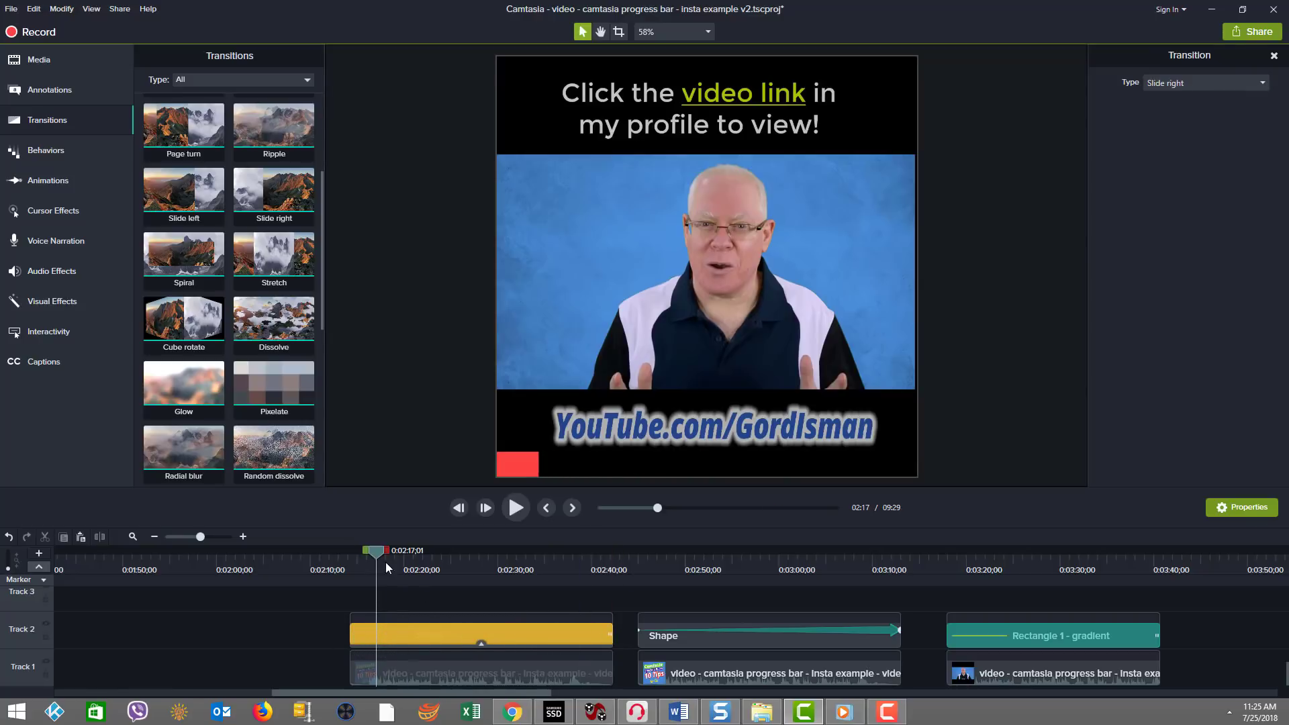
# - Preview from about 0:02:14, scrubbing back and forth to watch the red bar grow
pyautogui.moveTo(380, 554); pyautogui.dragTo(351, 553)
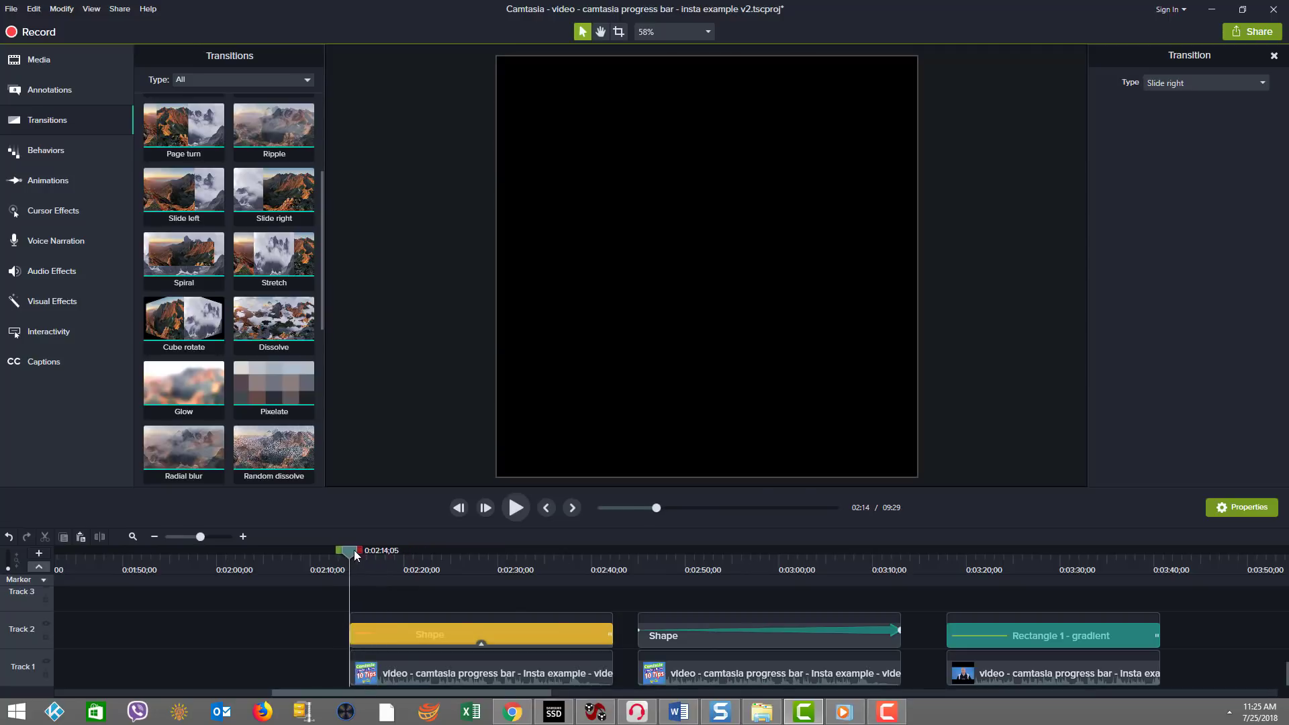
pyautogui.click(519, 512)
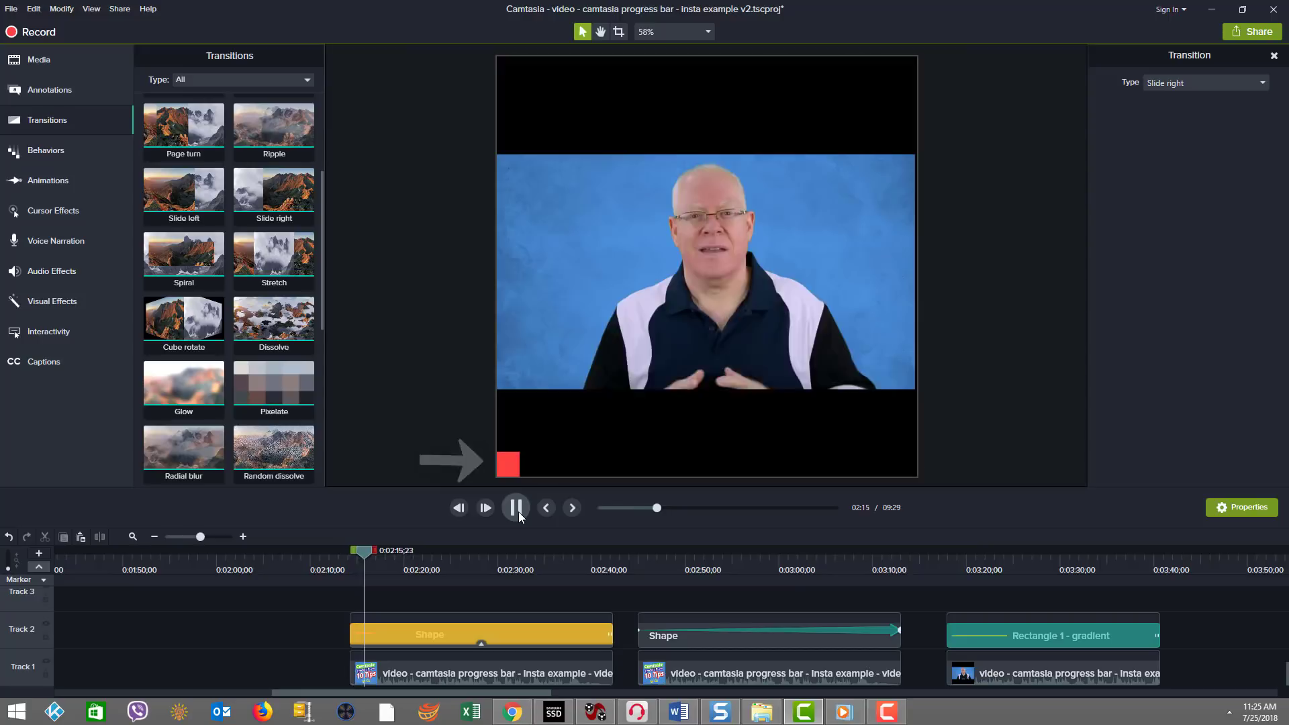
pyautogui.click(518, 512)
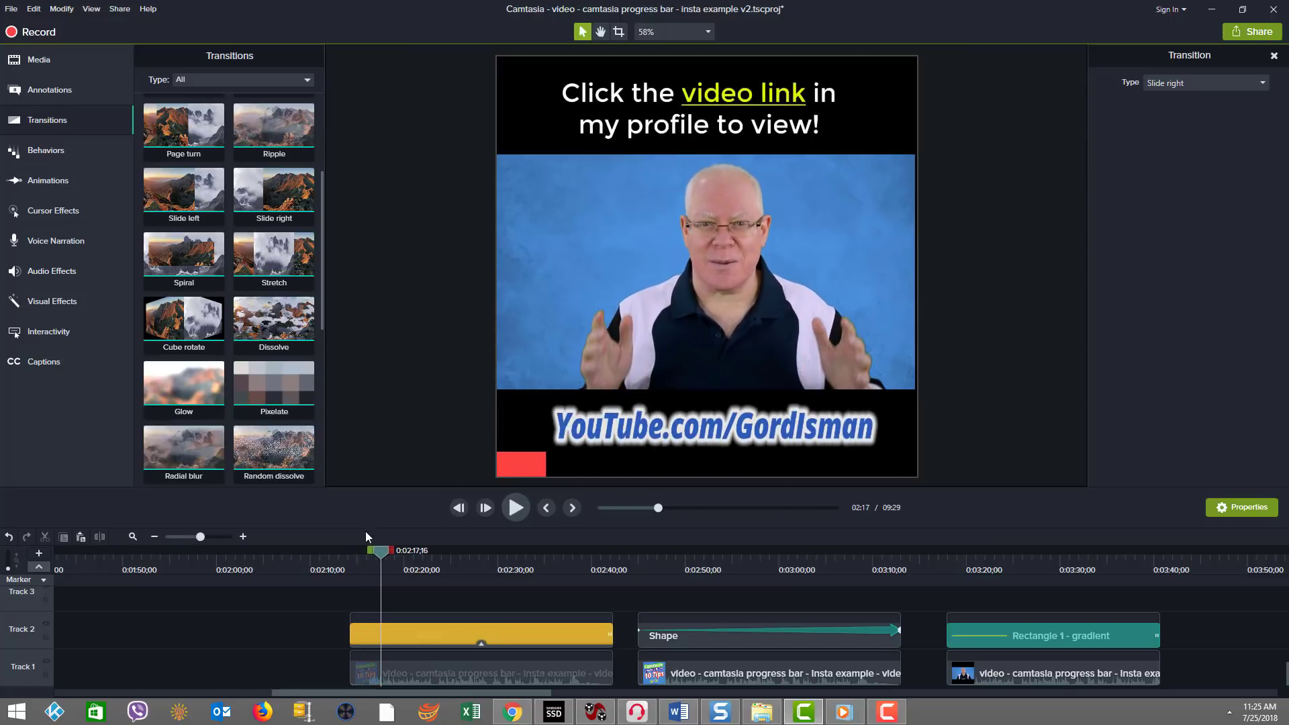
pyautogui.moveTo(382, 555); pyautogui.dragTo(612, 566)
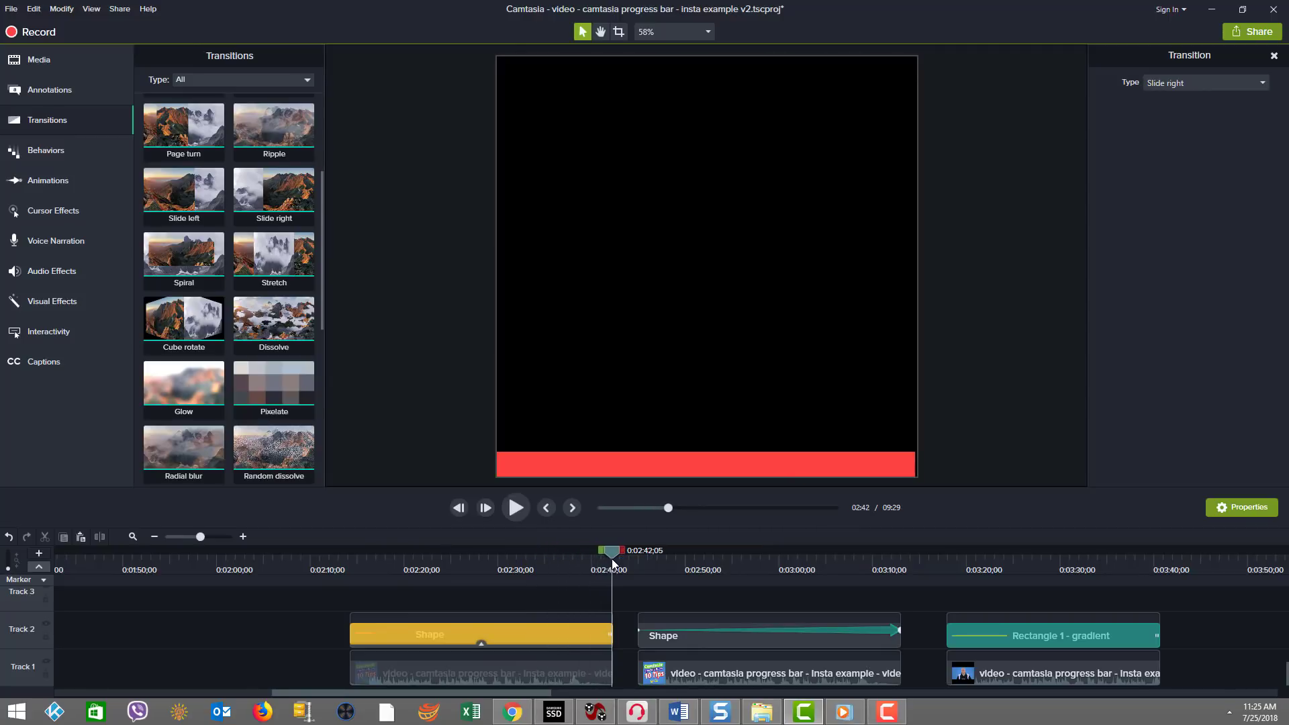
pyautogui.moveTo(612, 564); pyautogui.dragTo(560, 594)
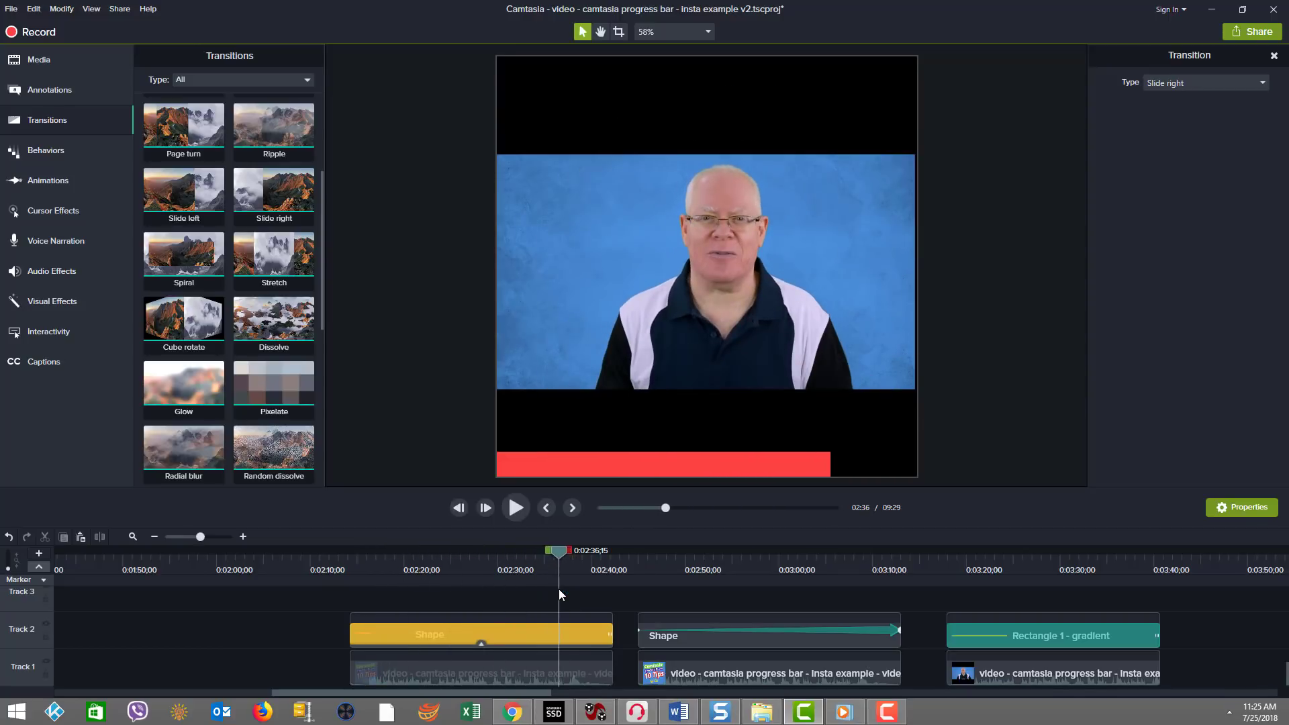
# - Extend the second Shape clip's animation to about 28 seconds, reaching the clip's end, and scrub to check
pyautogui.click(632, 568)
pyautogui.moveTo(631, 558); pyautogui.dragTo(627, 594)
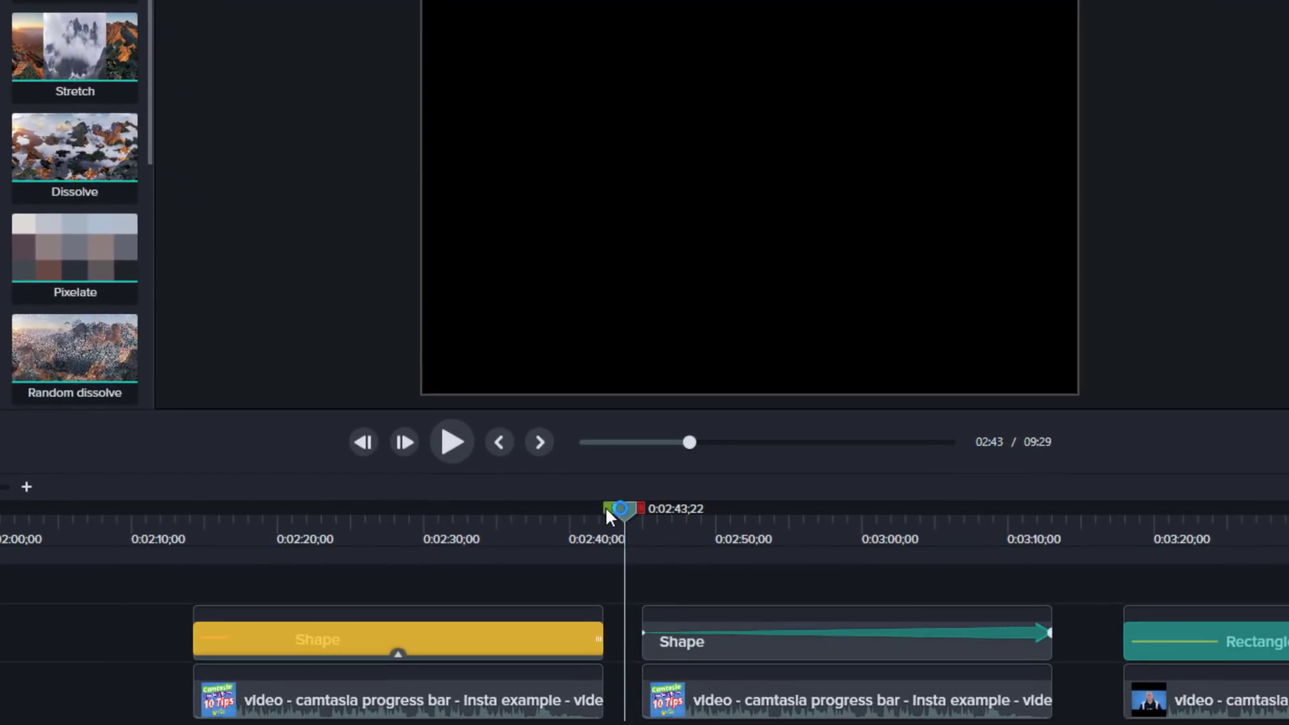
pyautogui.click(979, 633)
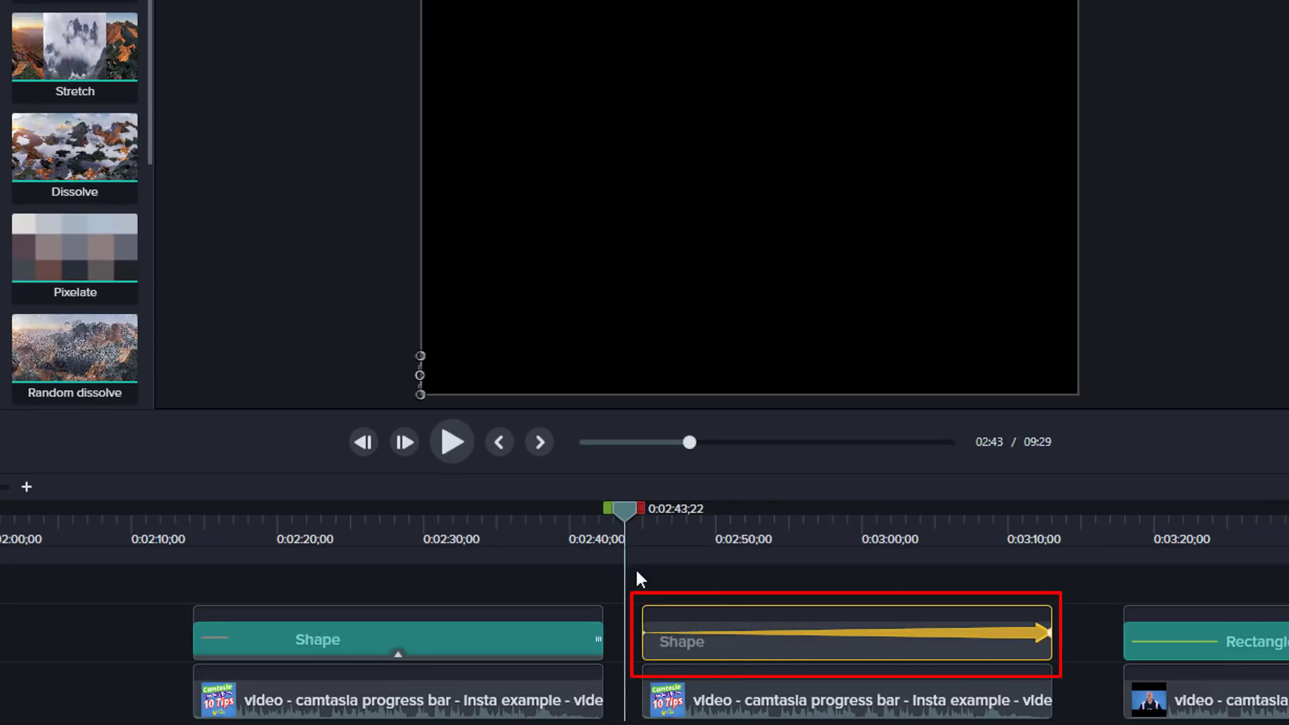
pyautogui.moveTo(630, 510); pyautogui.dragTo(642, 509)
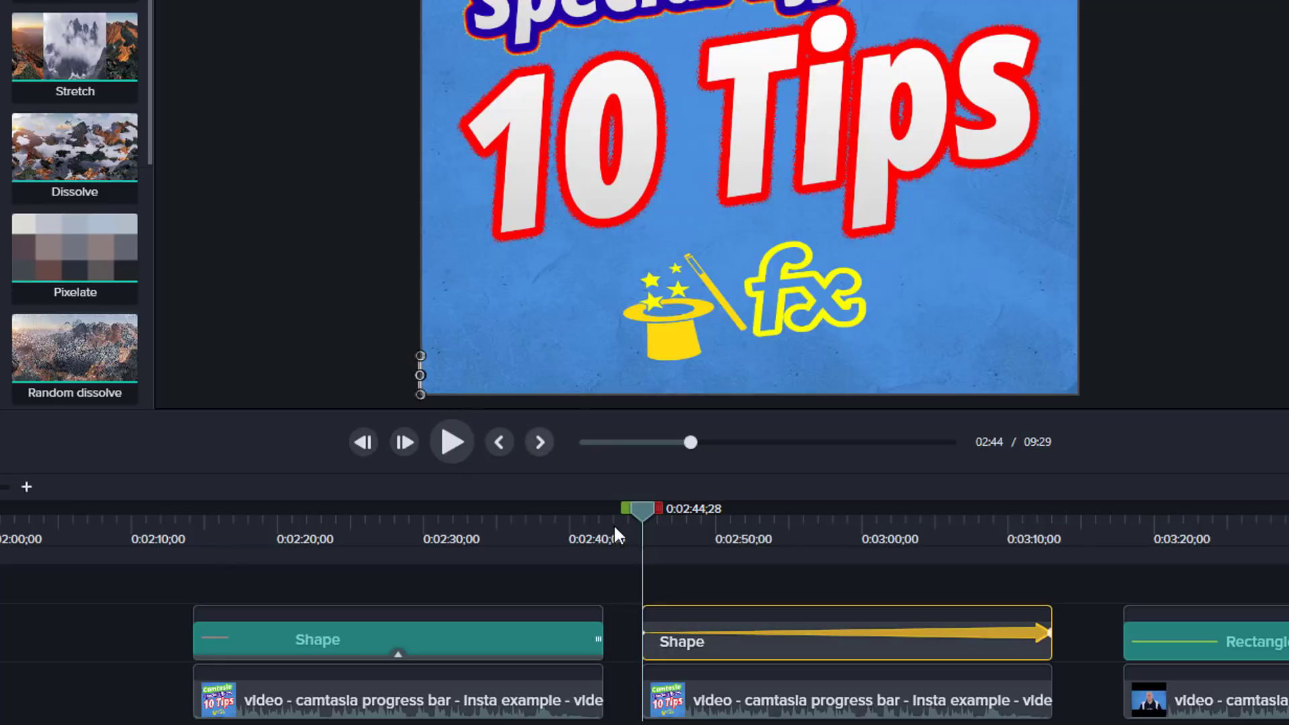
pyautogui.moveTo(640, 506); pyautogui.dragTo(932, 542)
pyautogui.moveTo(1048, 632); pyautogui.dragTo(1013, 633)
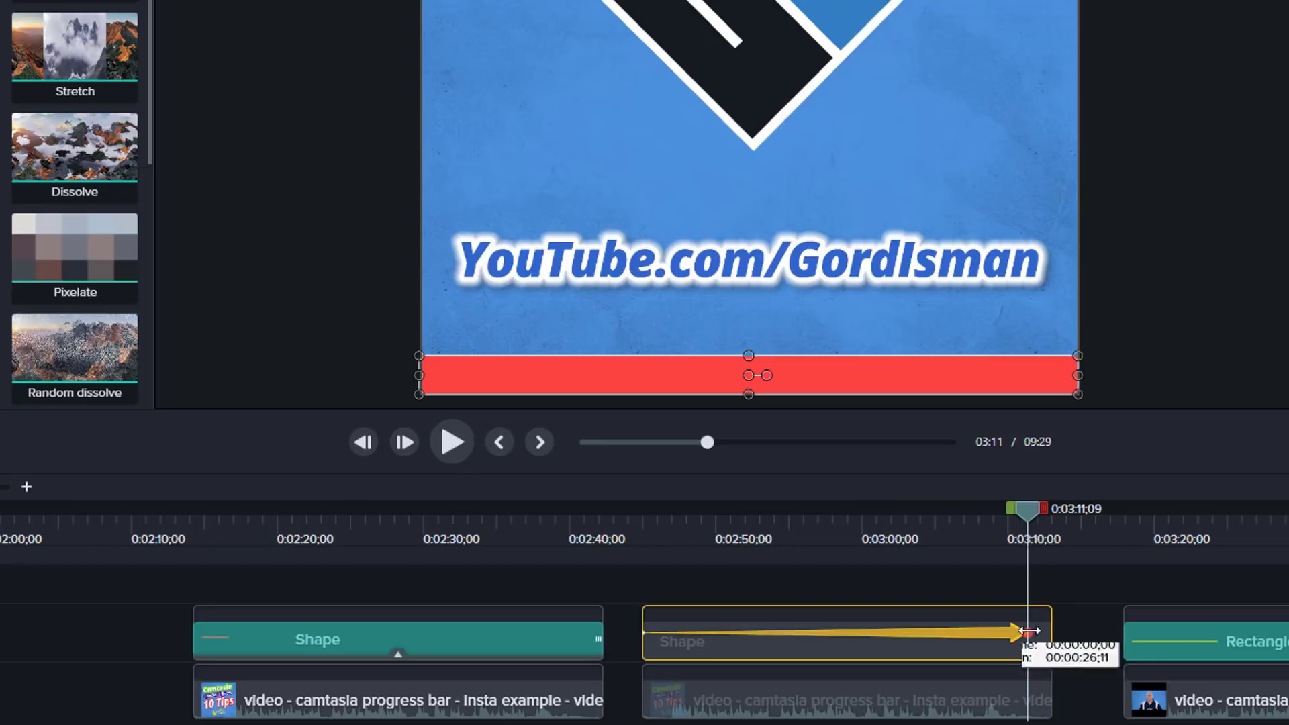
pyautogui.moveTo(1034, 627); pyautogui.dragTo(1042, 622)
pyautogui.click(630, 527)
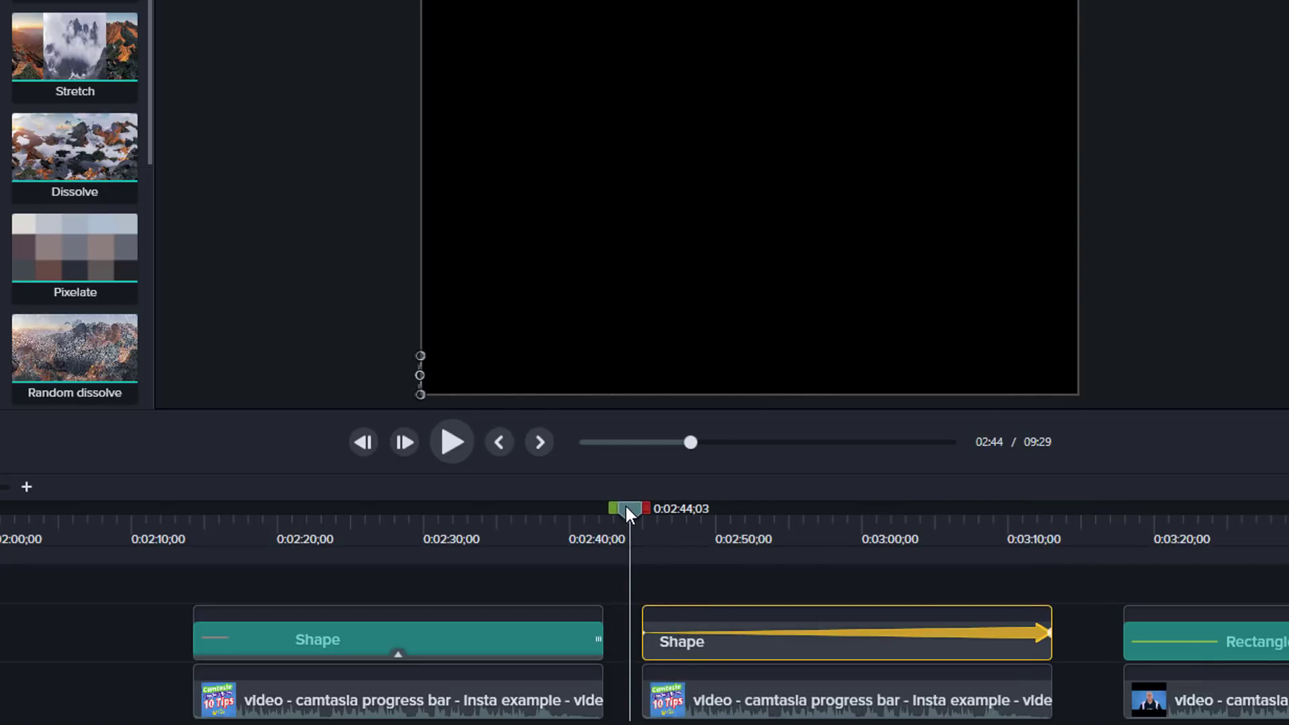
pyautogui.moveTo(628, 508); pyautogui.dragTo(738, 557)
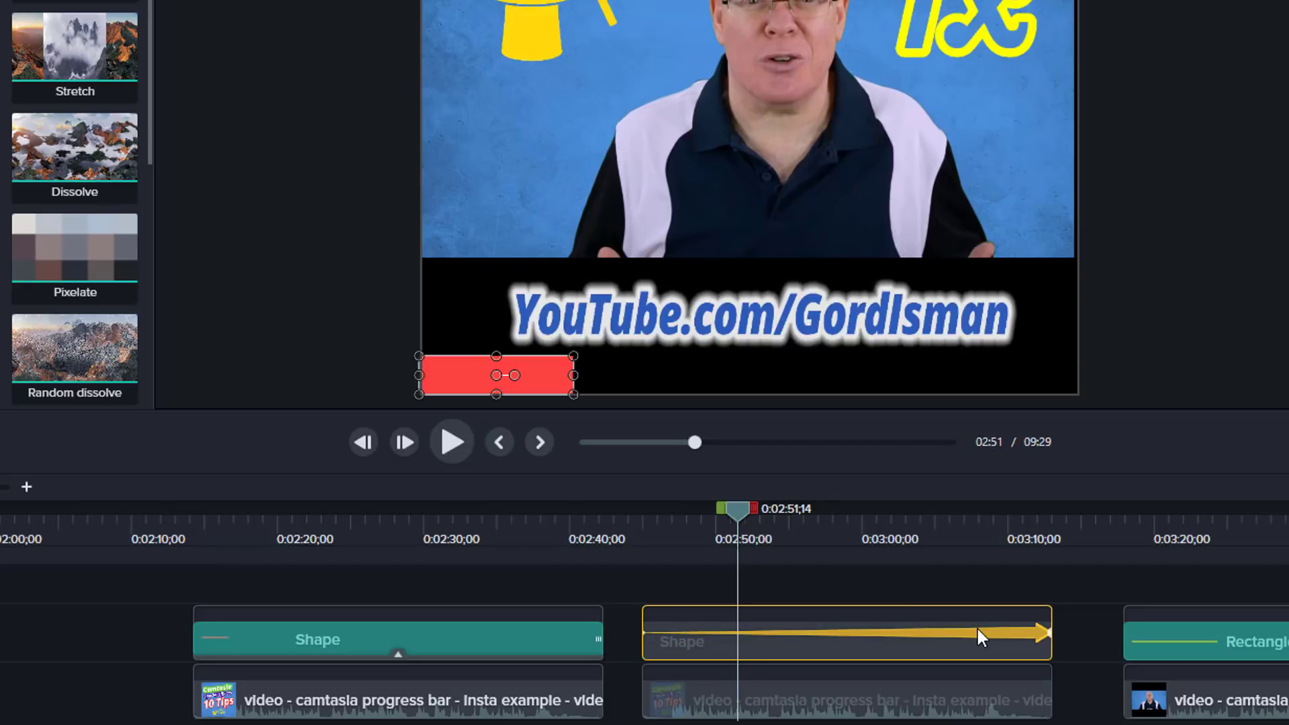
pyautogui.rightClick(999, 631)
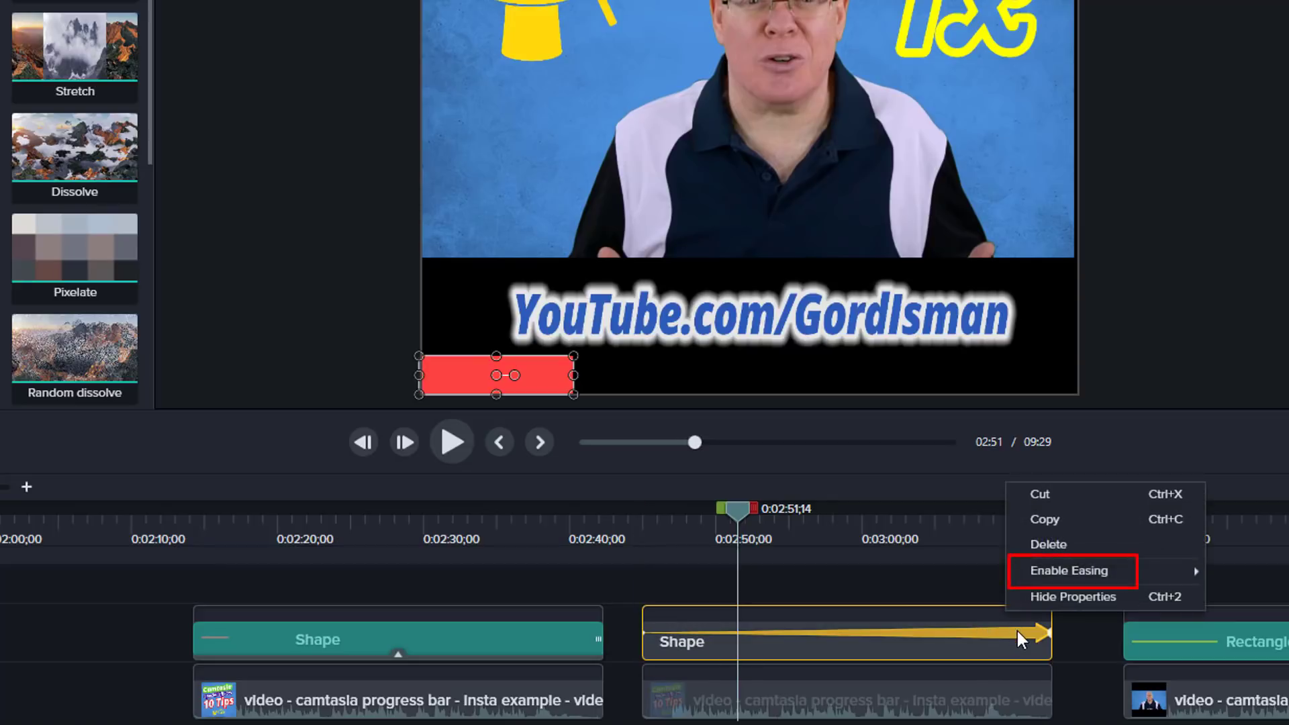
pyautogui.moveTo(1071, 578)
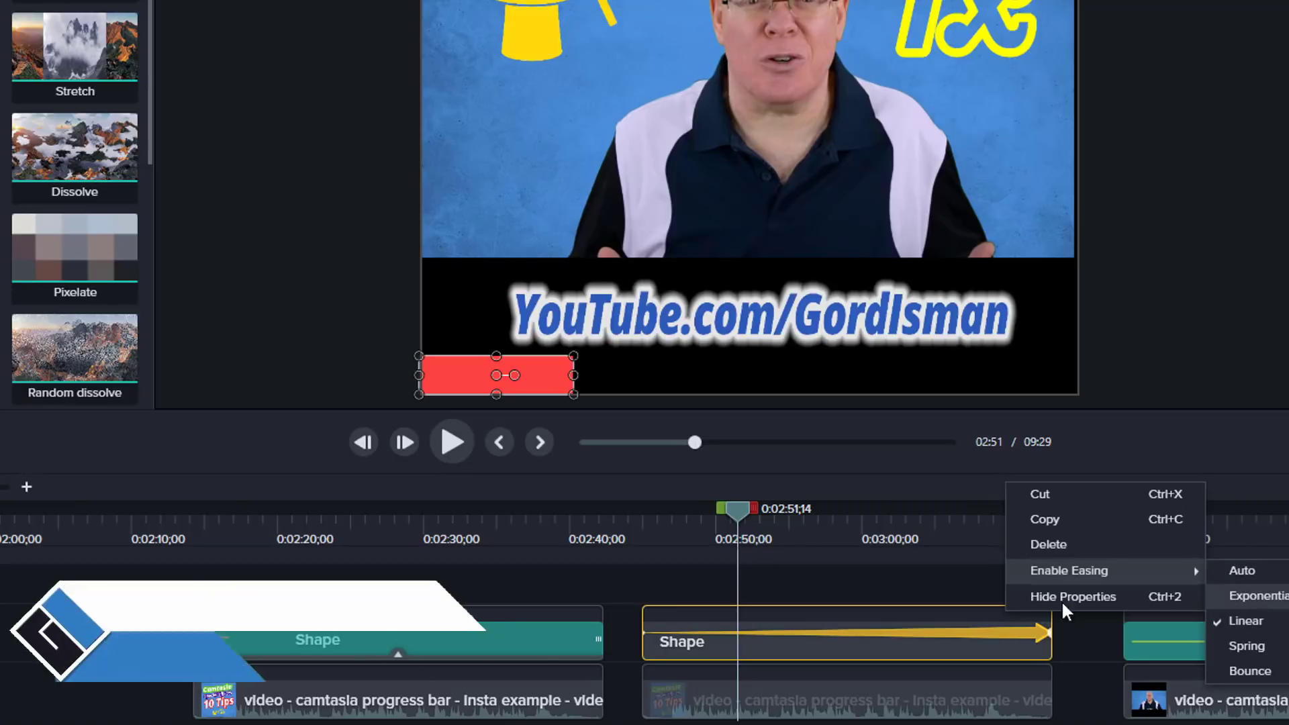
# - Enlarge the timeline and move the animated Shape clip above the first Shape clip
pyautogui.click(665, 411)
pyautogui.moveTo(664, 411); pyautogui.dragTo(659, 337)
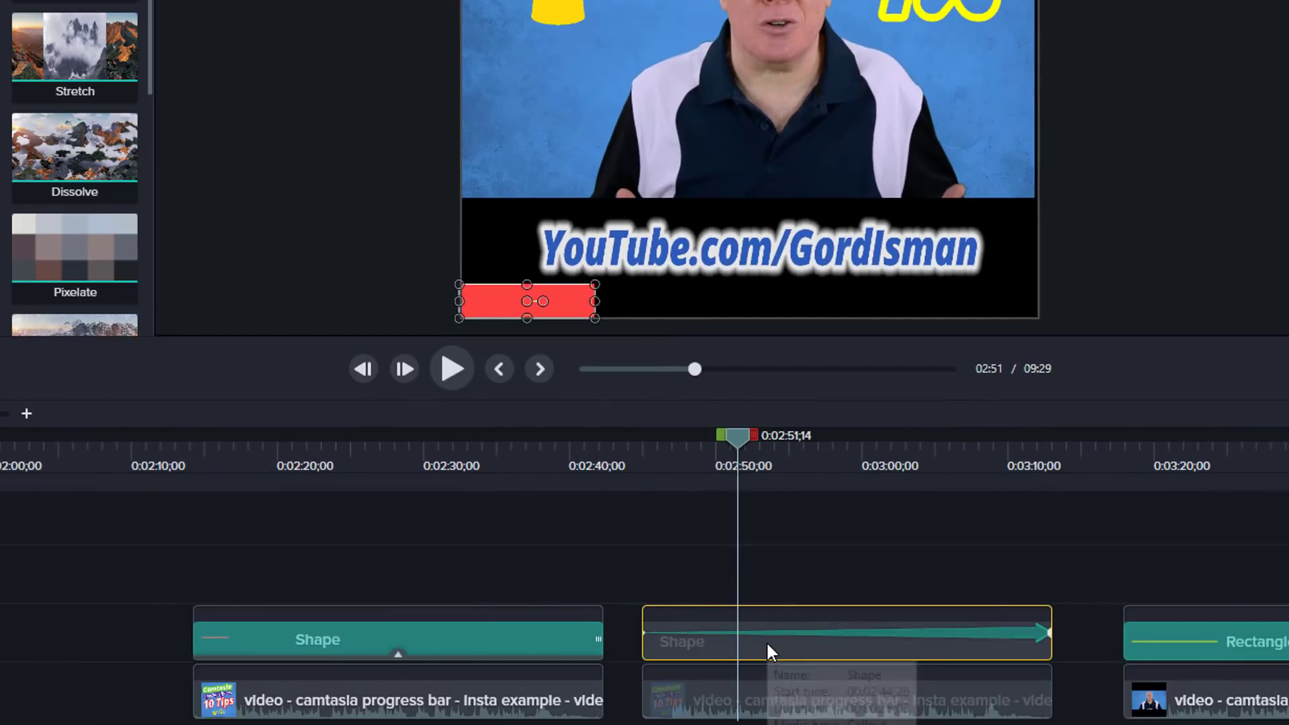
pyautogui.moveTo(766, 640); pyautogui.dragTo(309, 574)
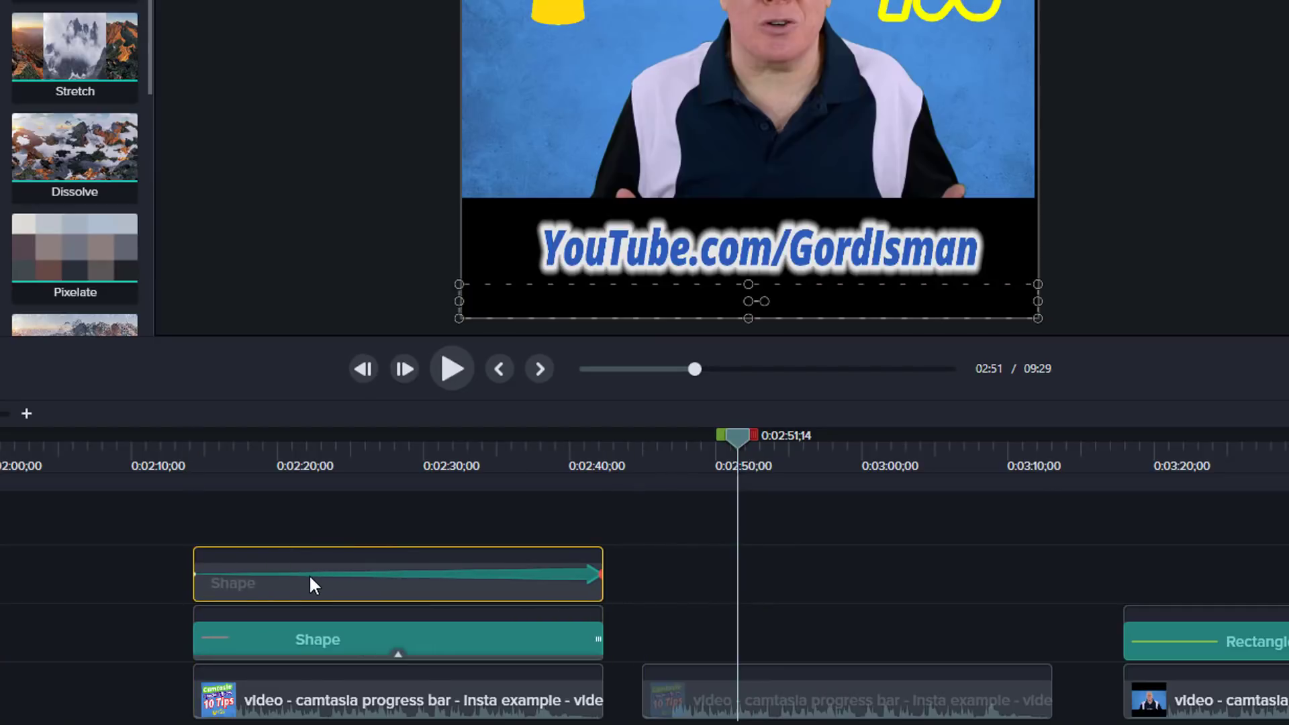
pyautogui.click(315, 639)
# - At 0:02:18, nudge the lower clip's red bar up and compare both bars
pyautogui.click(248, 616)
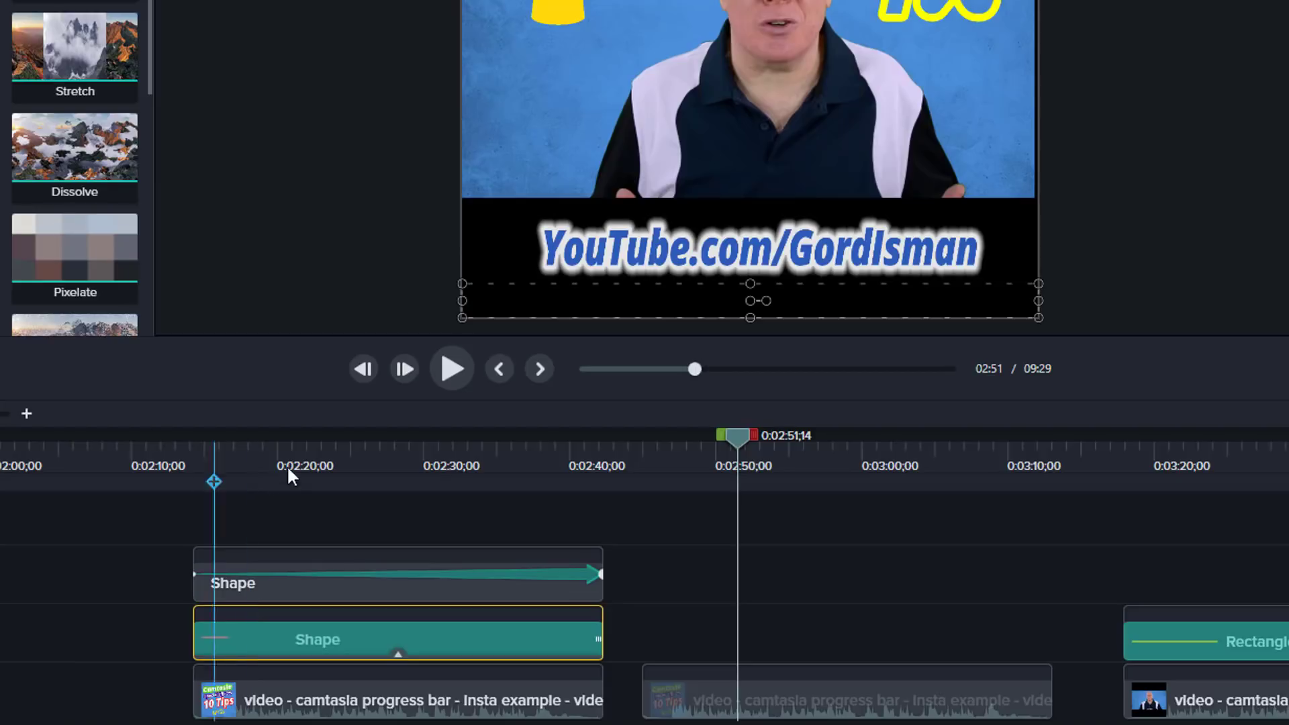
pyautogui.click(258, 457)
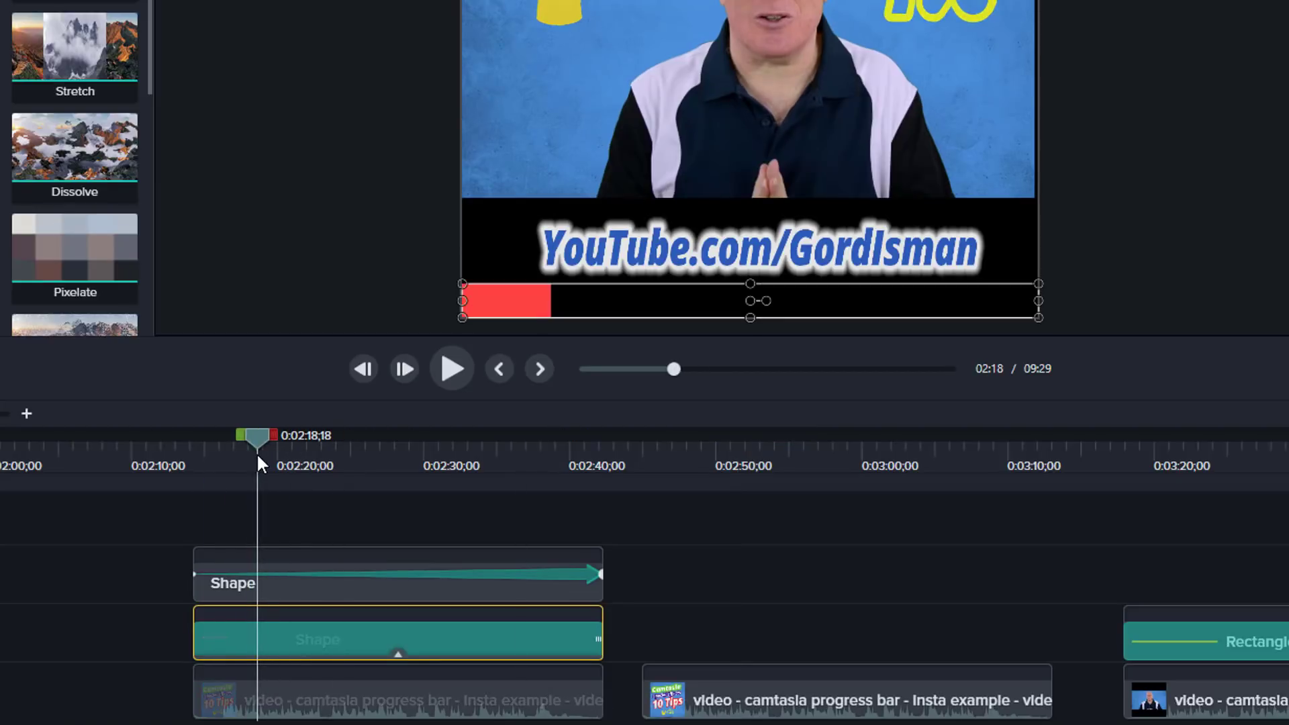
pyautogui.press('Up')
pyautogui.press('Up')
pyautogui.press('Up')
pyautogui.press('Up')
pyautogui.press('Up')
pyautogui.press('Up')
pyautogui.press('Up')
pyautogui.press('Up')
pyautogui.press('Up')
pyautogui.press('Up')
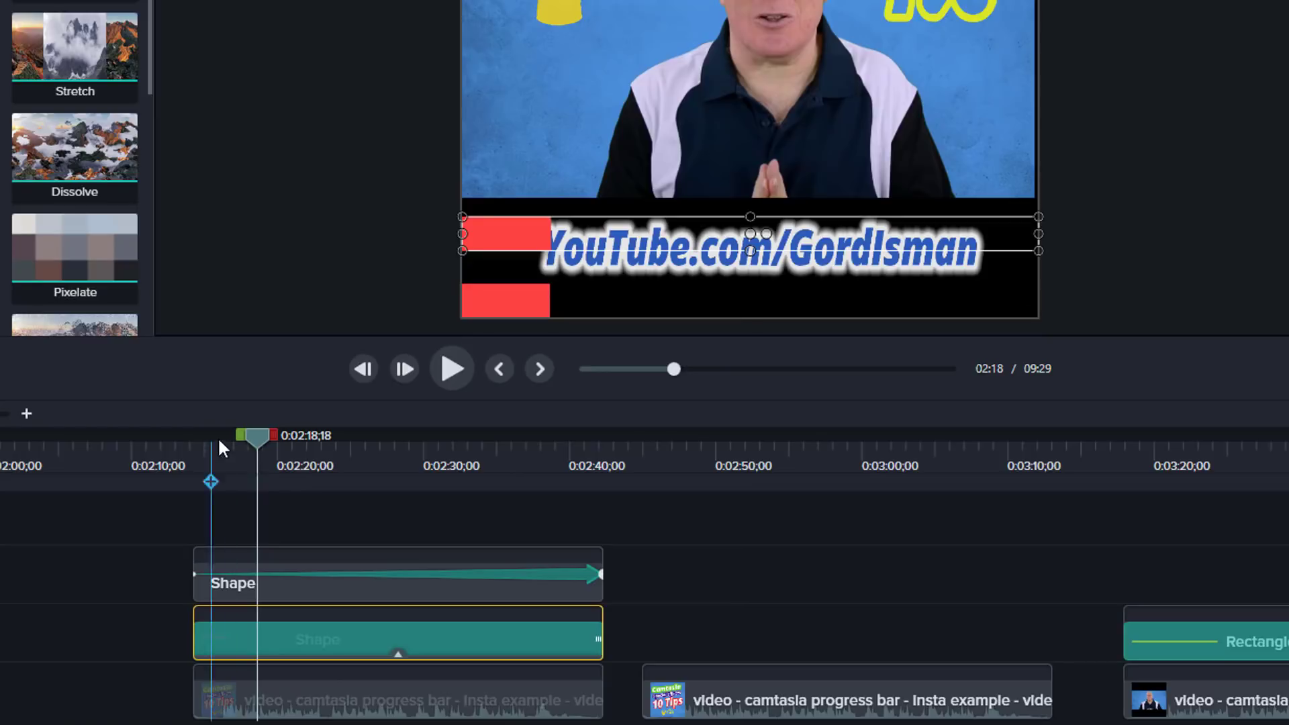
pyautogui.moveTo(189, 445); pyautogui.dragTo(248, 537)
# - Apply Exponential In/Out easing to the upper bar's animation and rewind to watch it
pyautogui.click(554, 572)
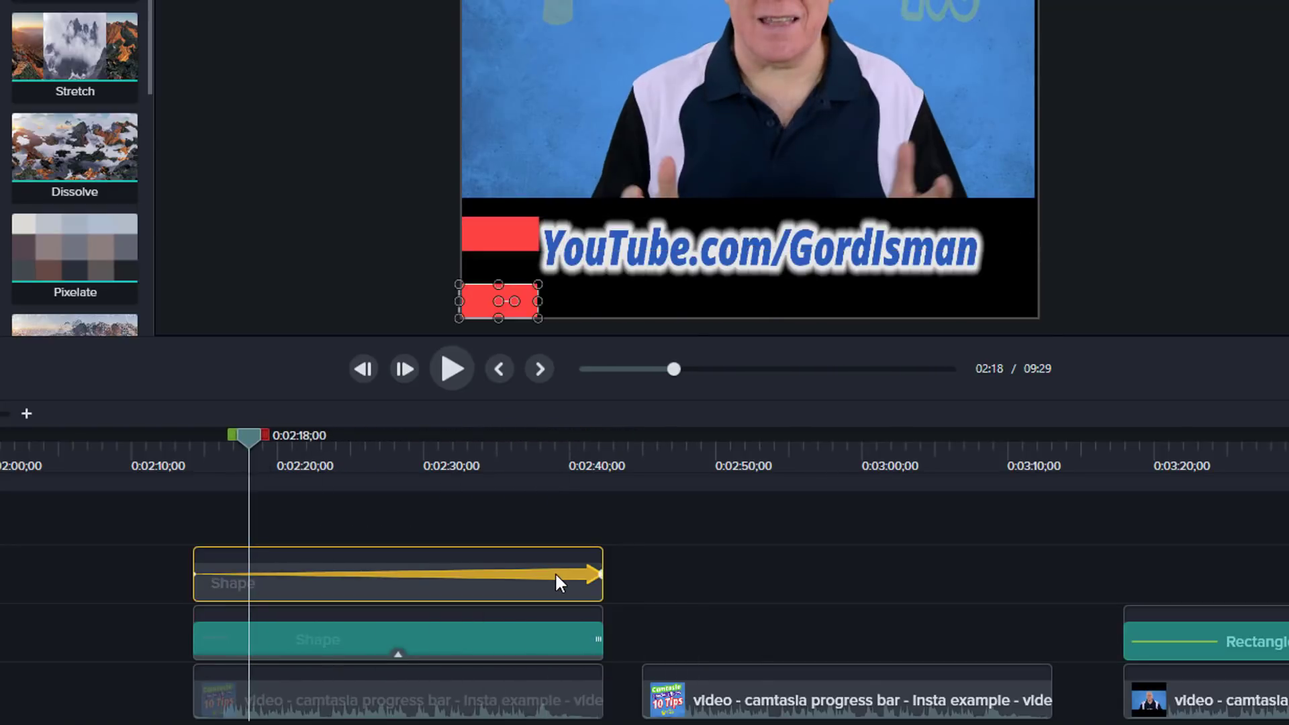
pyautogui.rightClick(555, 570)
pyautogui.moveTo(650, 667)
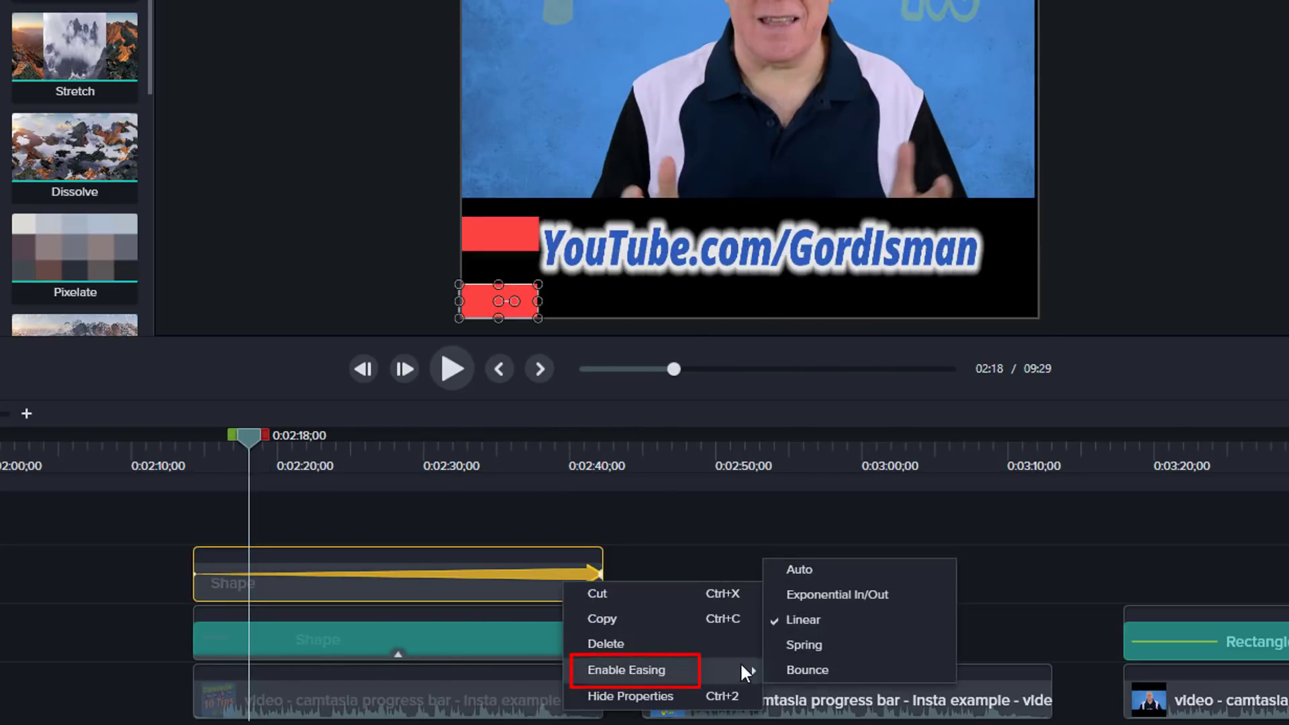
pyautogui.click(804, 594)
pyautogui.moveTo(251, 433); pyautogui.dragTo(398, 490)
# - Set the bar animation back to Linear and preview it around 0:02:17
pyautogui.rightClick(549, 572)
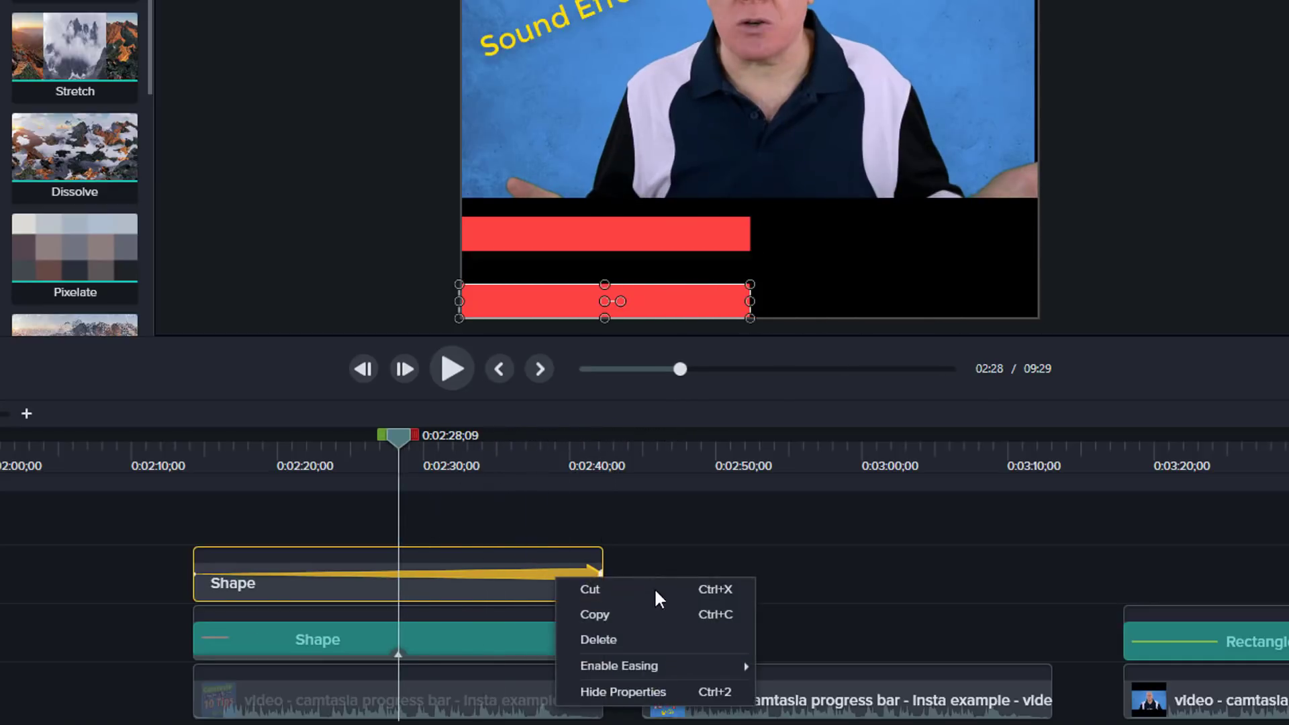
pyautogui.moveTo(708, 669)
pyautogui.click(795, 615)
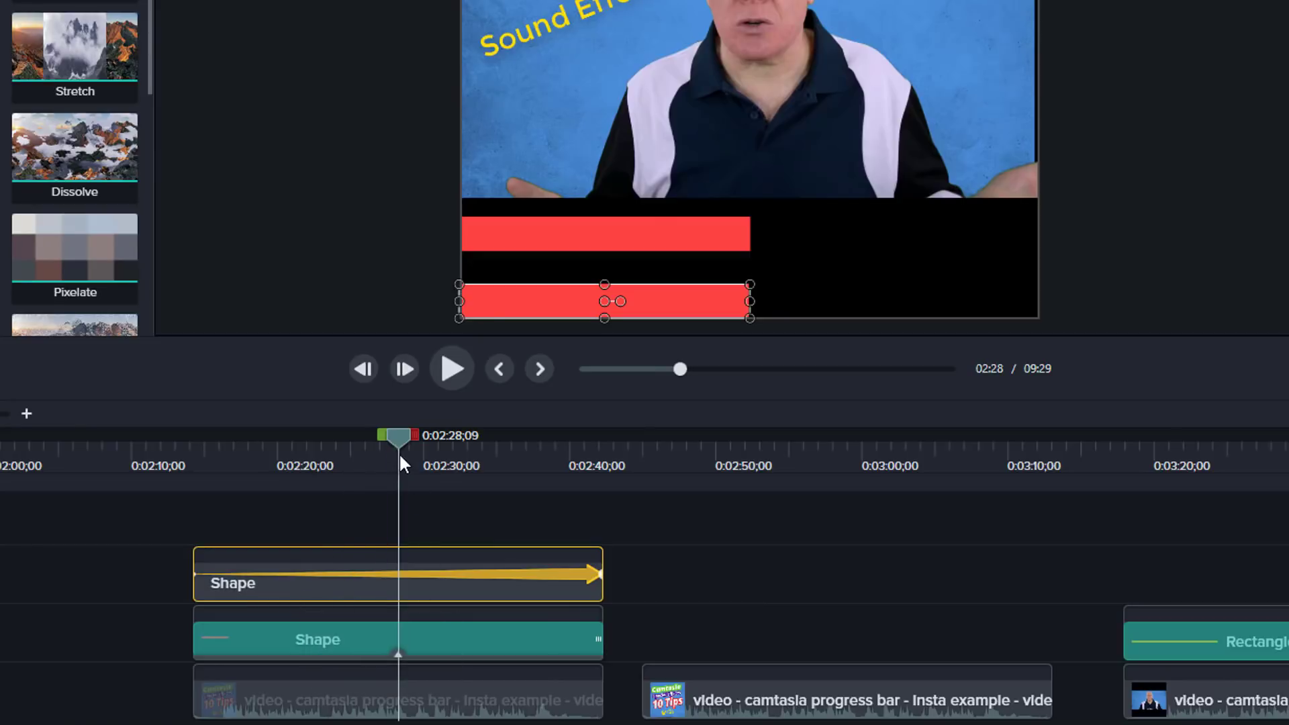
pyautogui.click(192, 457)
pyautogui.moveTo(191, 455); pyautogui.dragTo(237, 493)
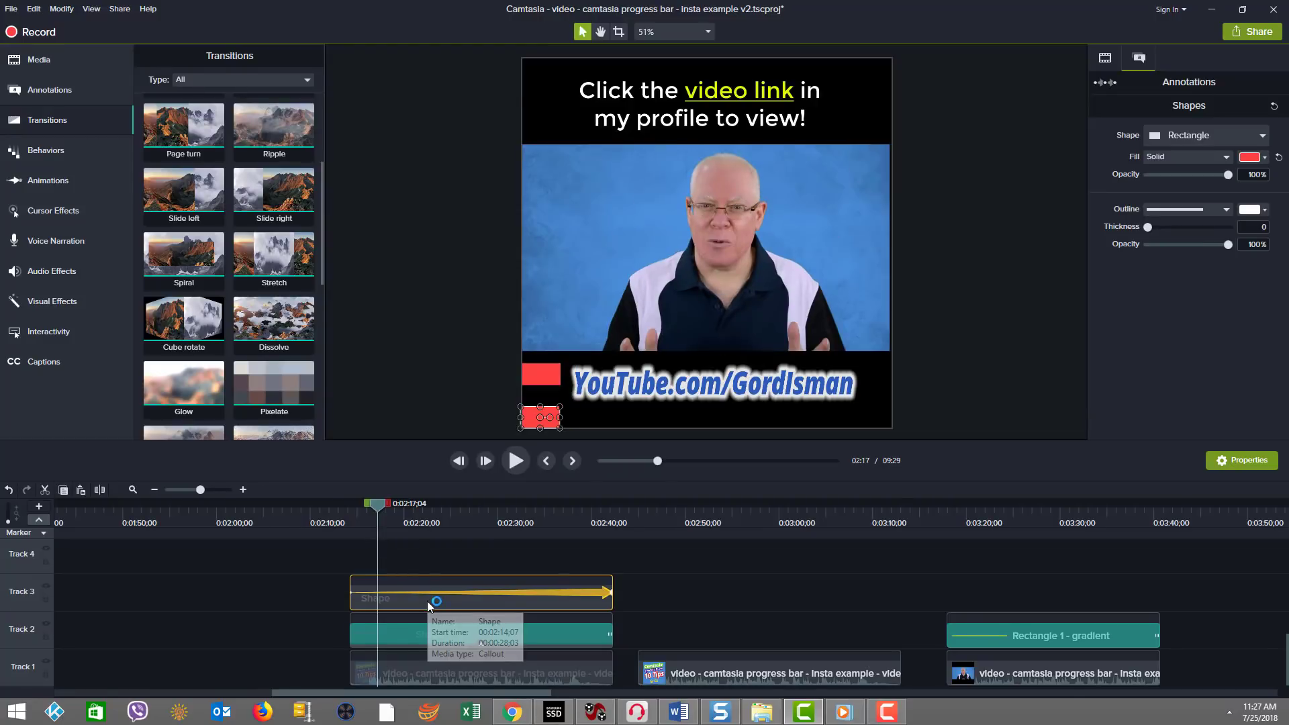
# - Move the second bar clip later to about 0:02:43 and check it at 0:02:51
pyautogui.moveTo(427, 601); pyautogui.dragTo(712, 634)
pyautogui.click(700, 519)
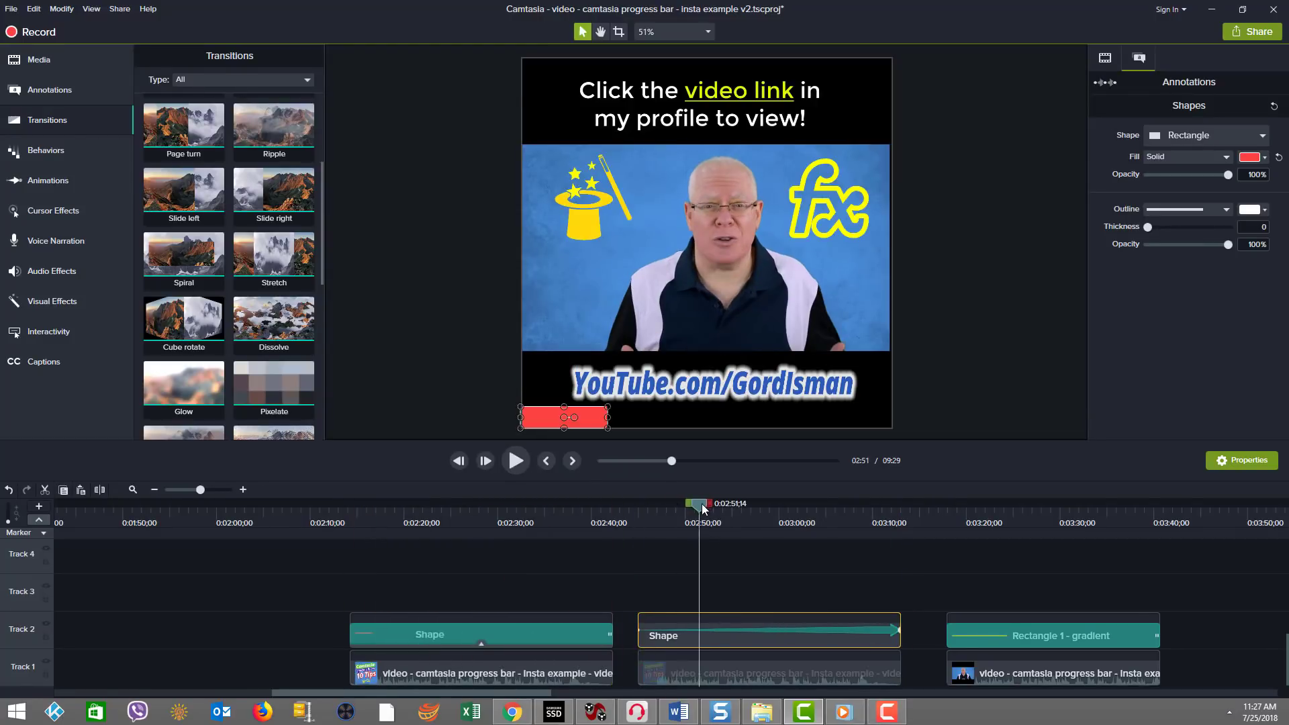
pyautogui.moveTo(704, 510)
pyautogui.mouseDown()
pyautogui.moveTo(619, 510)
pyautogui.moveTo(714, 509)
pyautogui.mouseUp()
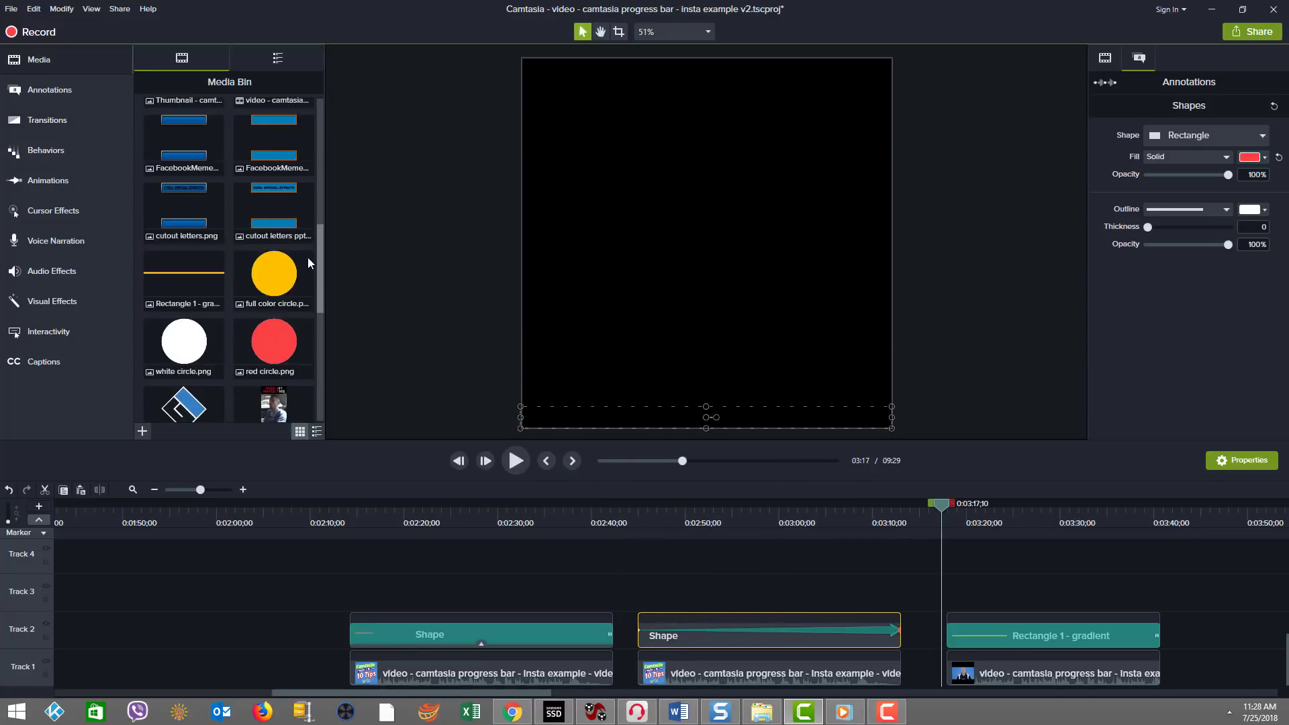
pyautogui.scroll(-3, 304, 165)
pyautogui.scroll(-3, 304, 165)
pyautogui.click(159, 282)
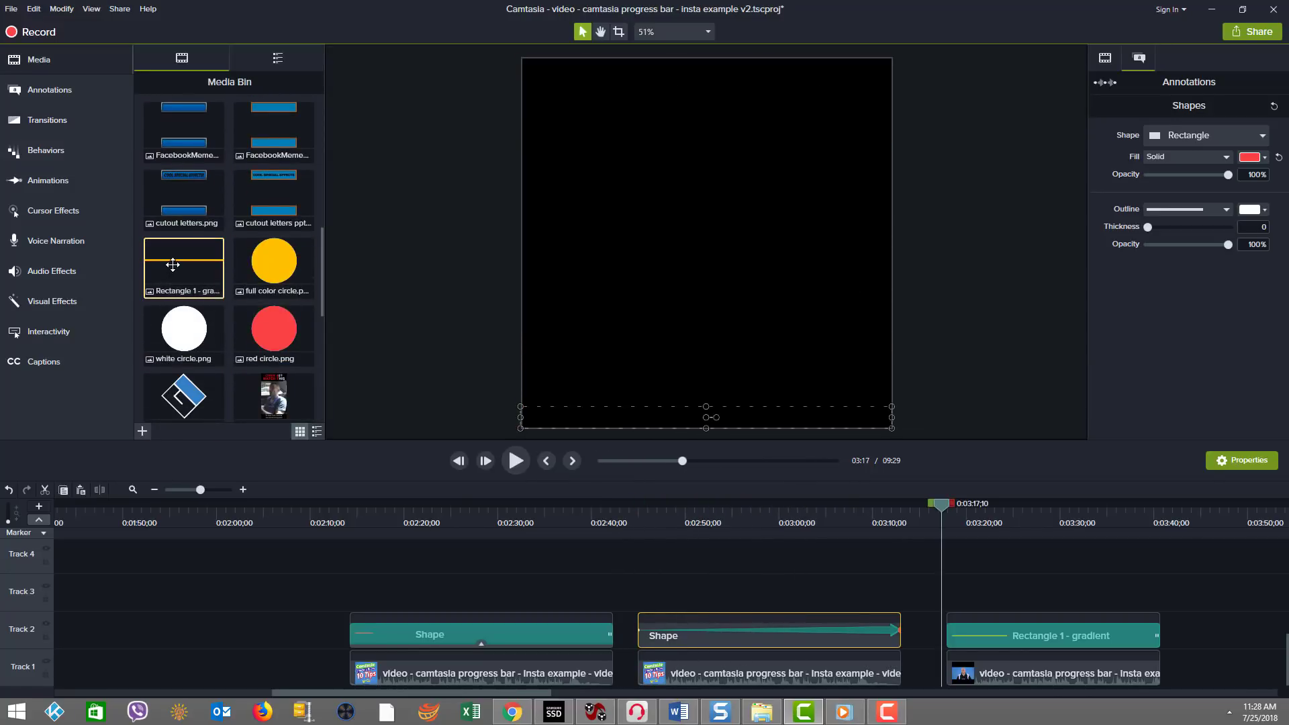
pyautogui.moveTo(173, 265); pyautogui.dragTo(704, 255)
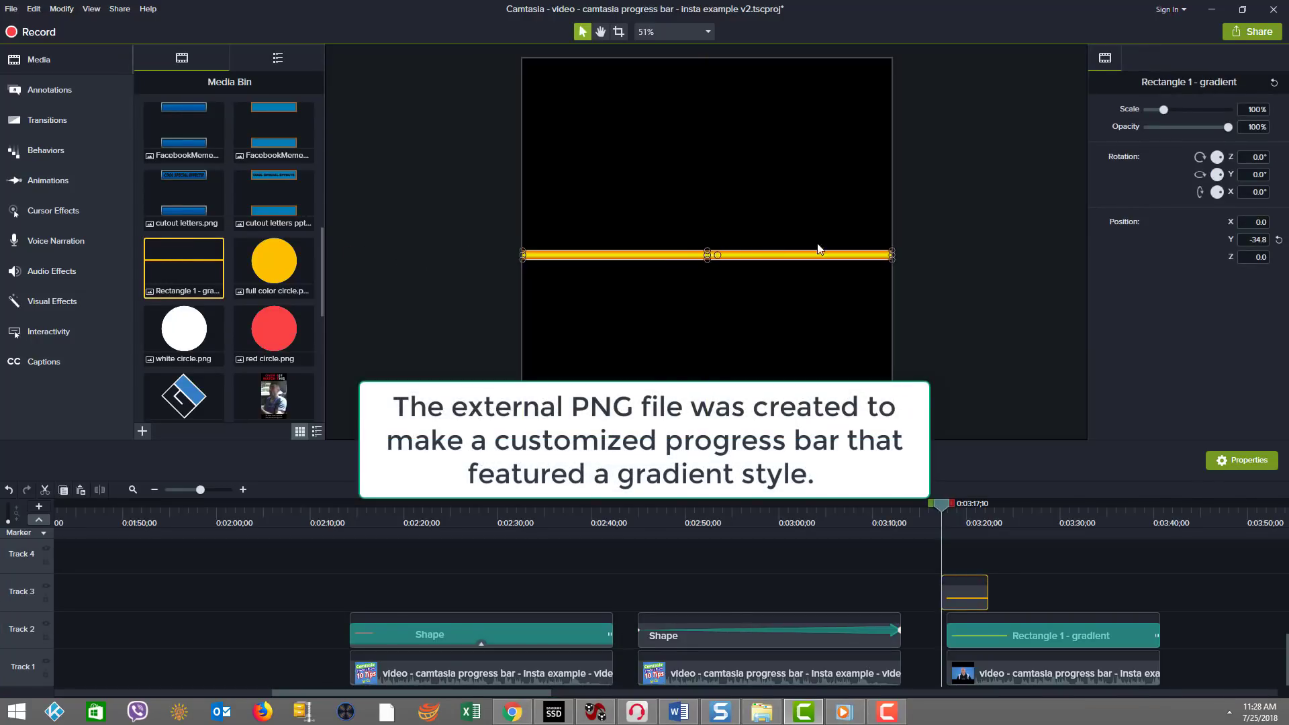
pyautogui.moveTo(891, 250); pyautogui.dragTo(874, 214)
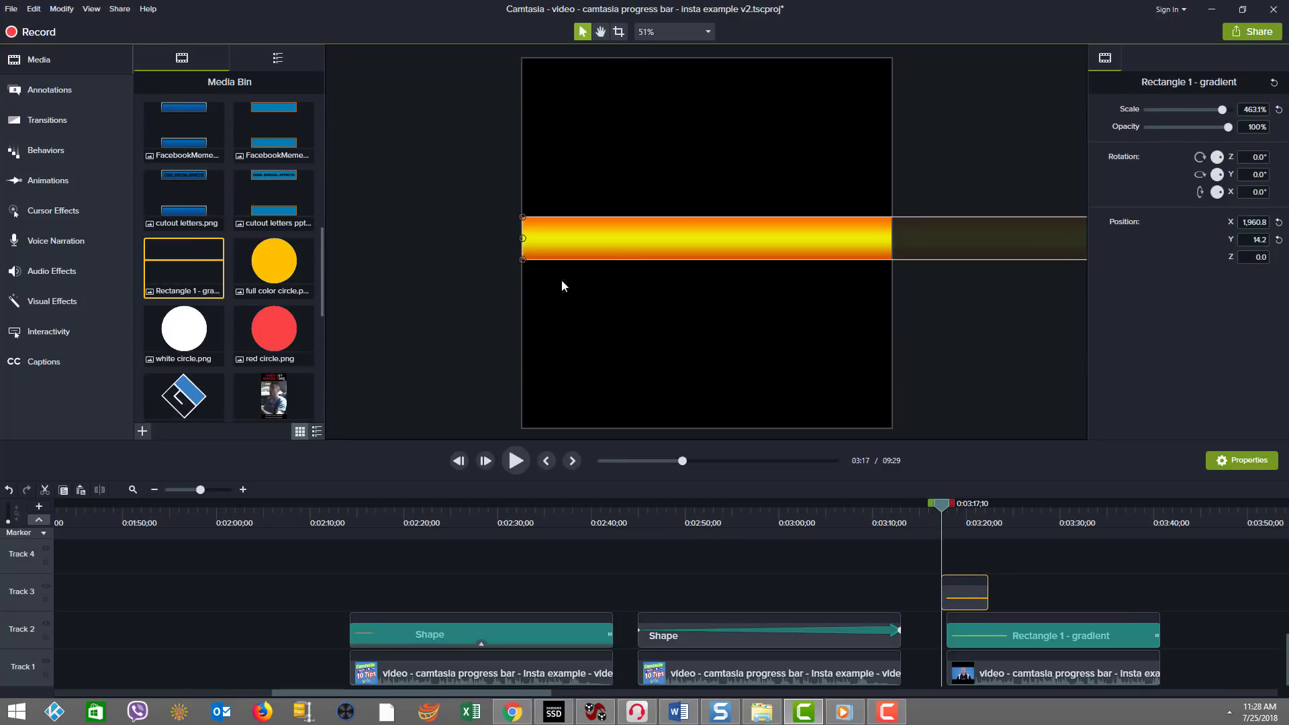
pyautogui.click(438, 277)
pyautogui.scroll(-3, 437, 277)
pyautogui.scroll(-2, 435, 277)
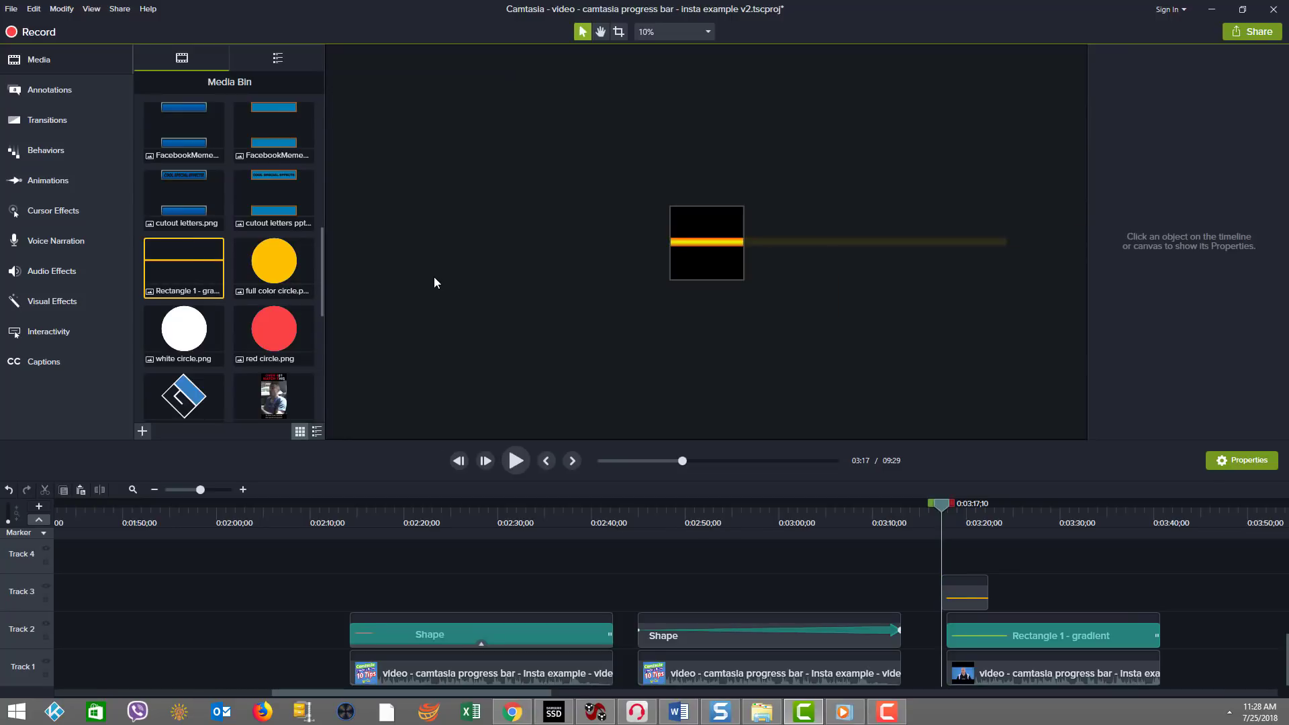
pyautogui.click(619, 32)
pyautogui.click(968, 242)
pyautogui.moveTo(1009, 239); pyautogui.dragTo(749, 247)
pyautogui.click(575, 276)
pyautogui.scroll(3, 575, 276)
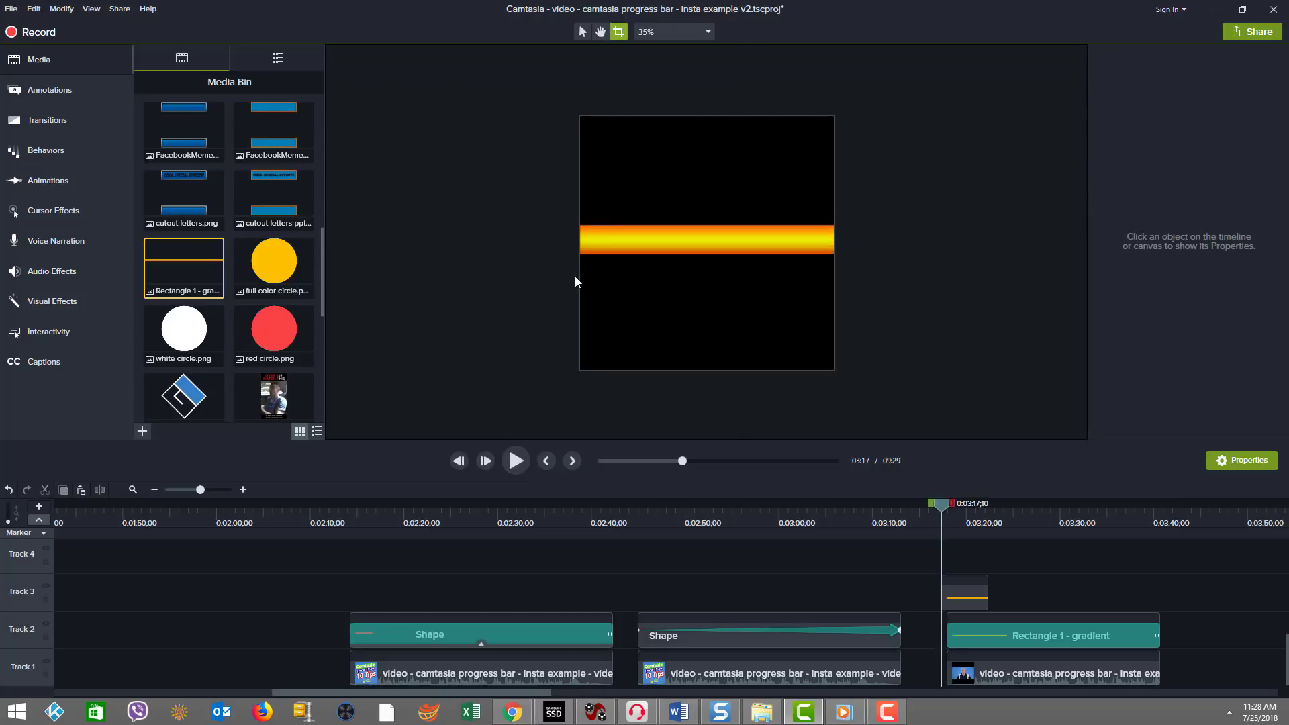
pyautogui.click(975, 602)
pyautogui.press('Delete')
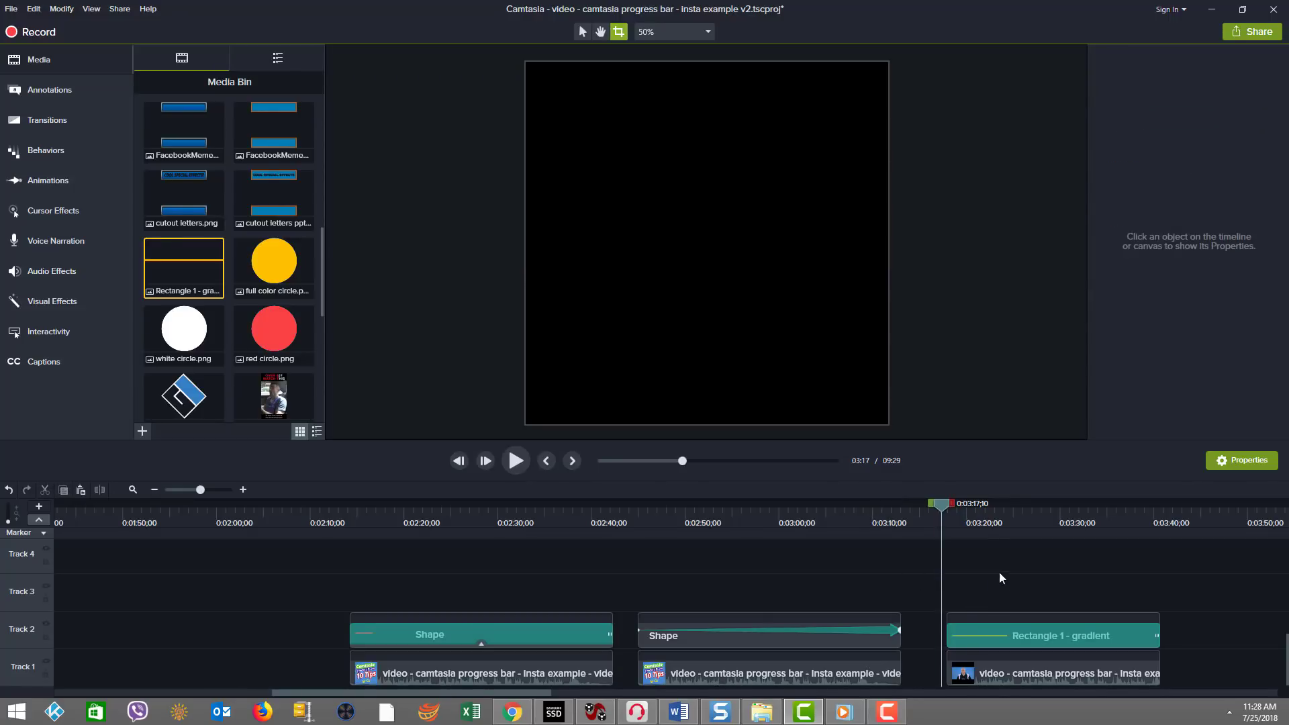
# - Scrub through the gradient bar example, returning to 0:03:27
pyautogui.moveTo(943, 512); pyautogui.dragTo(1025, 530)
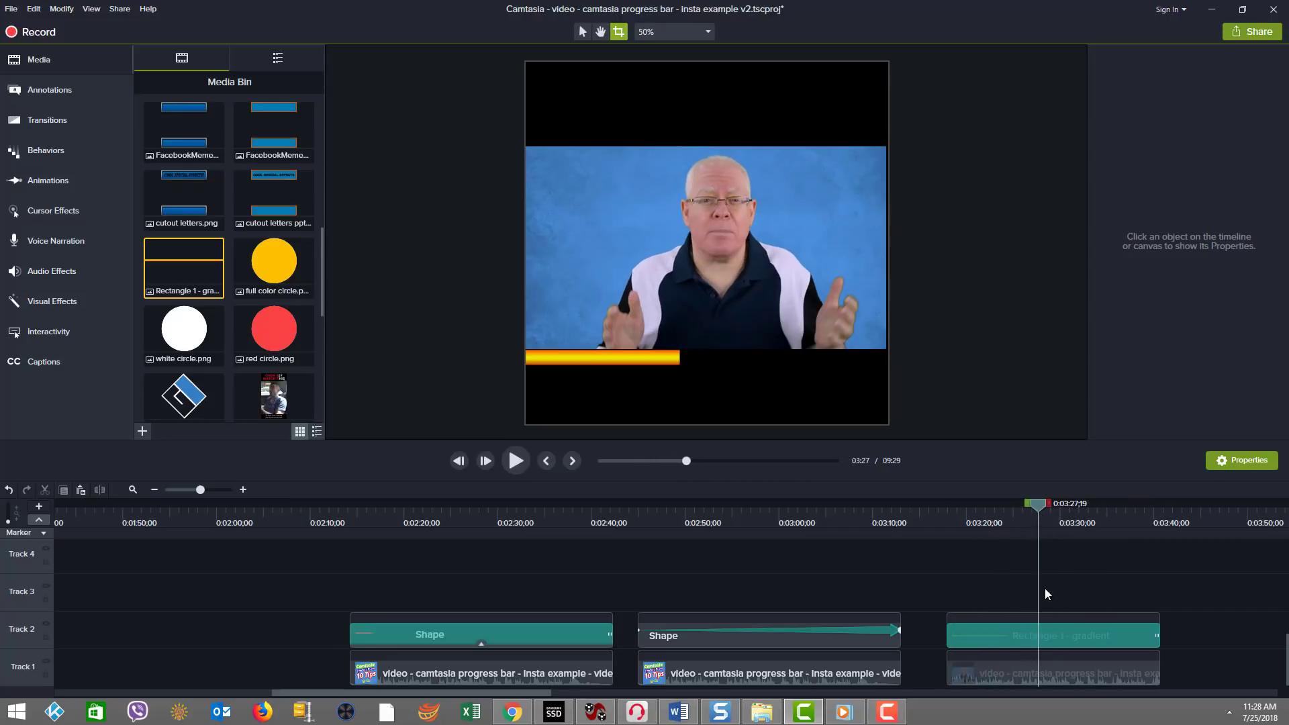
pyautogui.click(1092, 634)
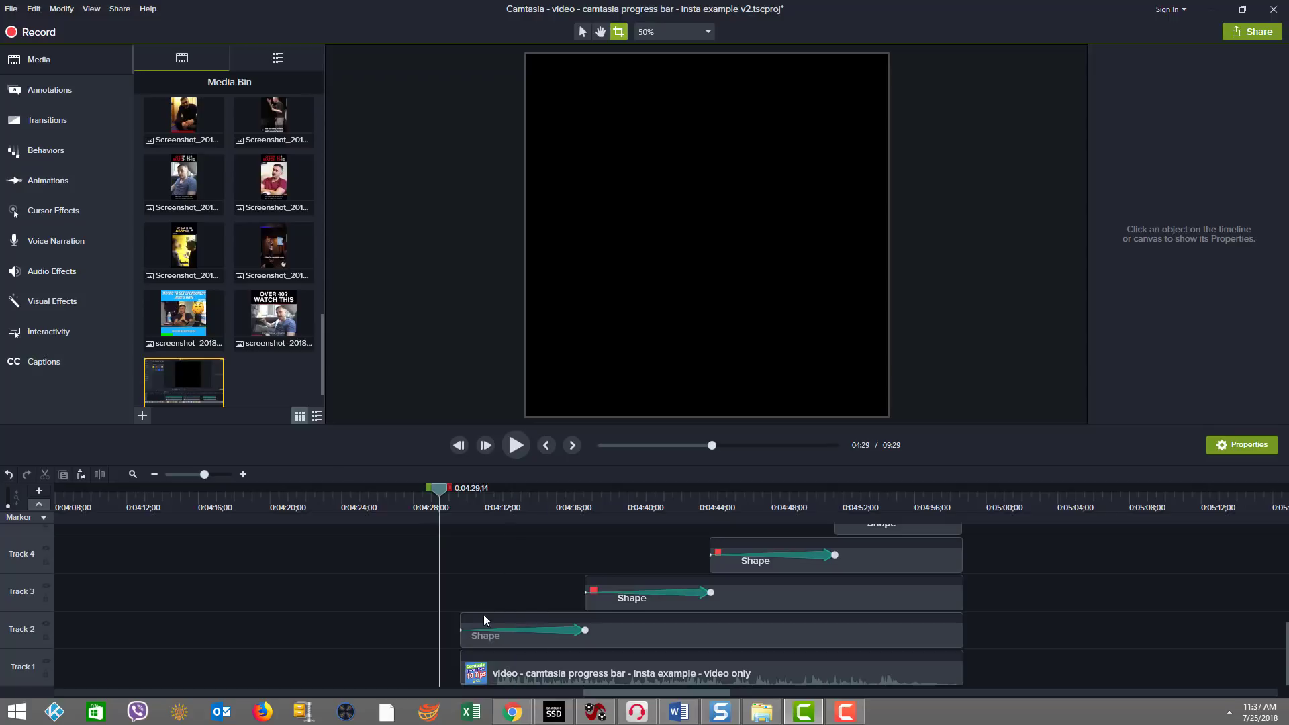
pyautogui.scroll(1, 1003, 599)
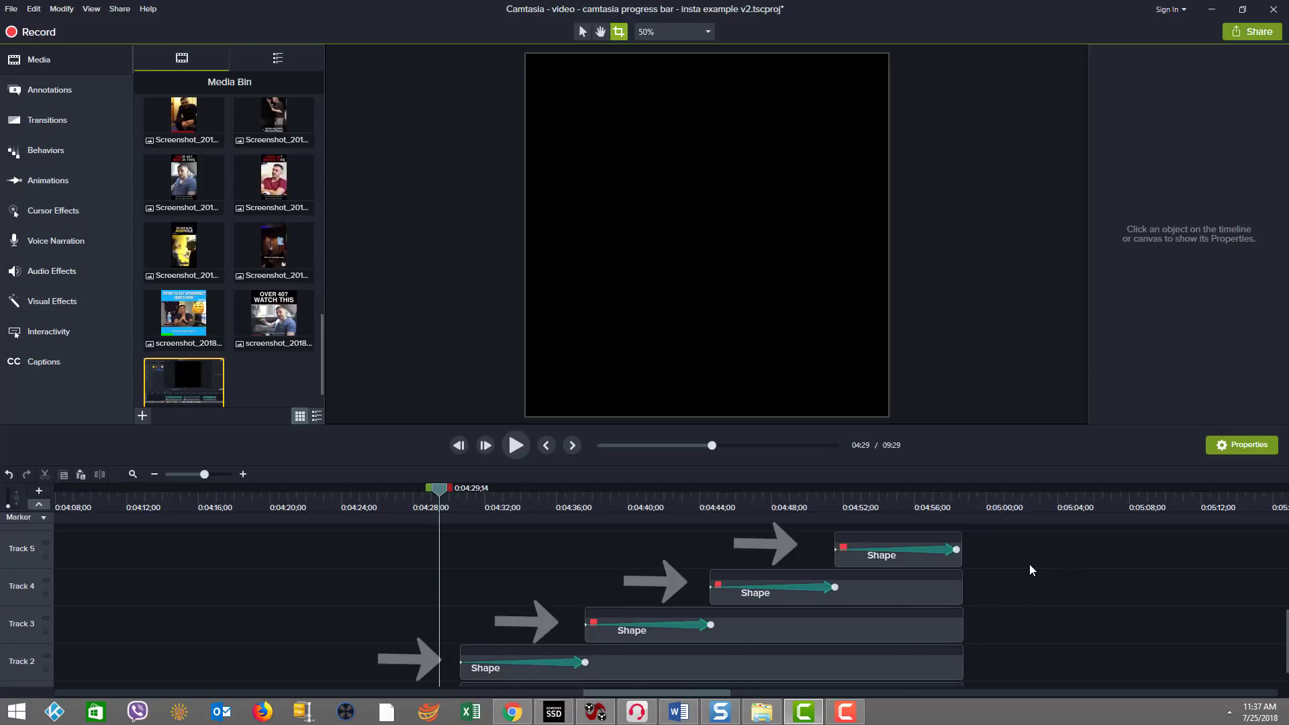
pyautogui.moveTo(1029, 564); pyautogui.dragTo(788, 656)
pyautogui.moveTo(439, 495); pyautogui.dragTo(483, 495)
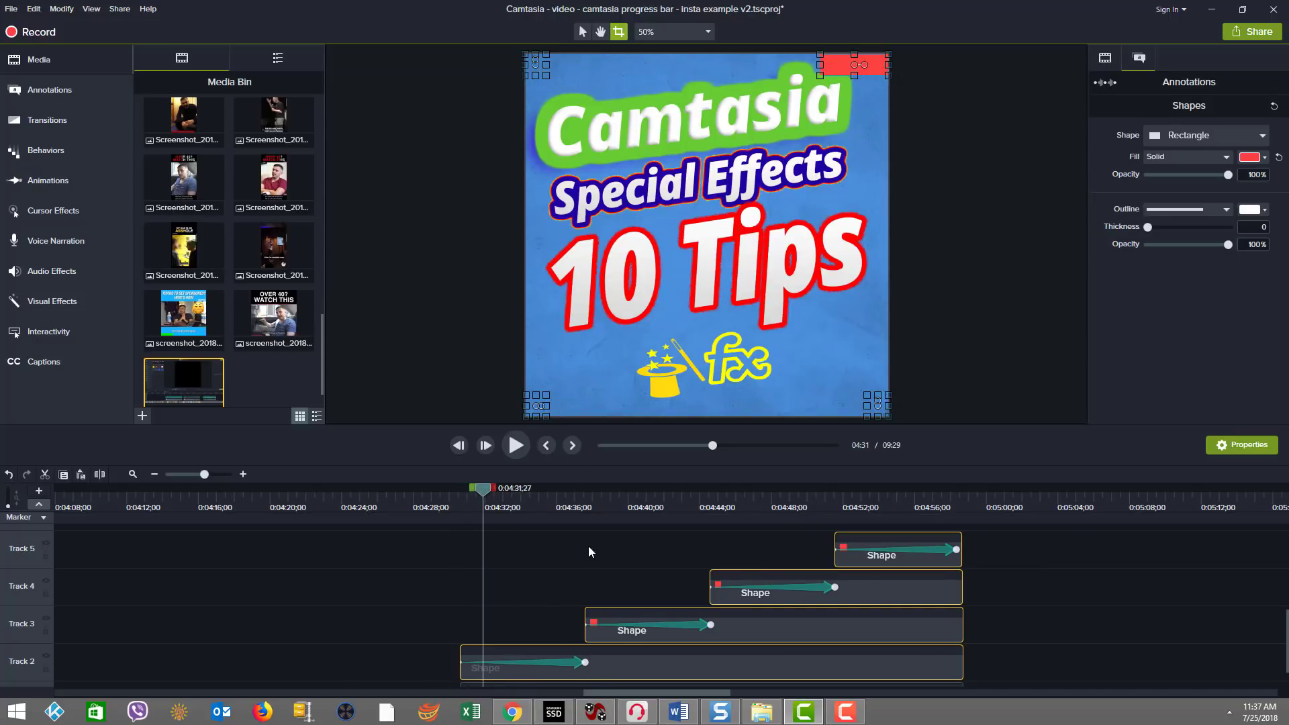
pyautogui.click(586, 623)
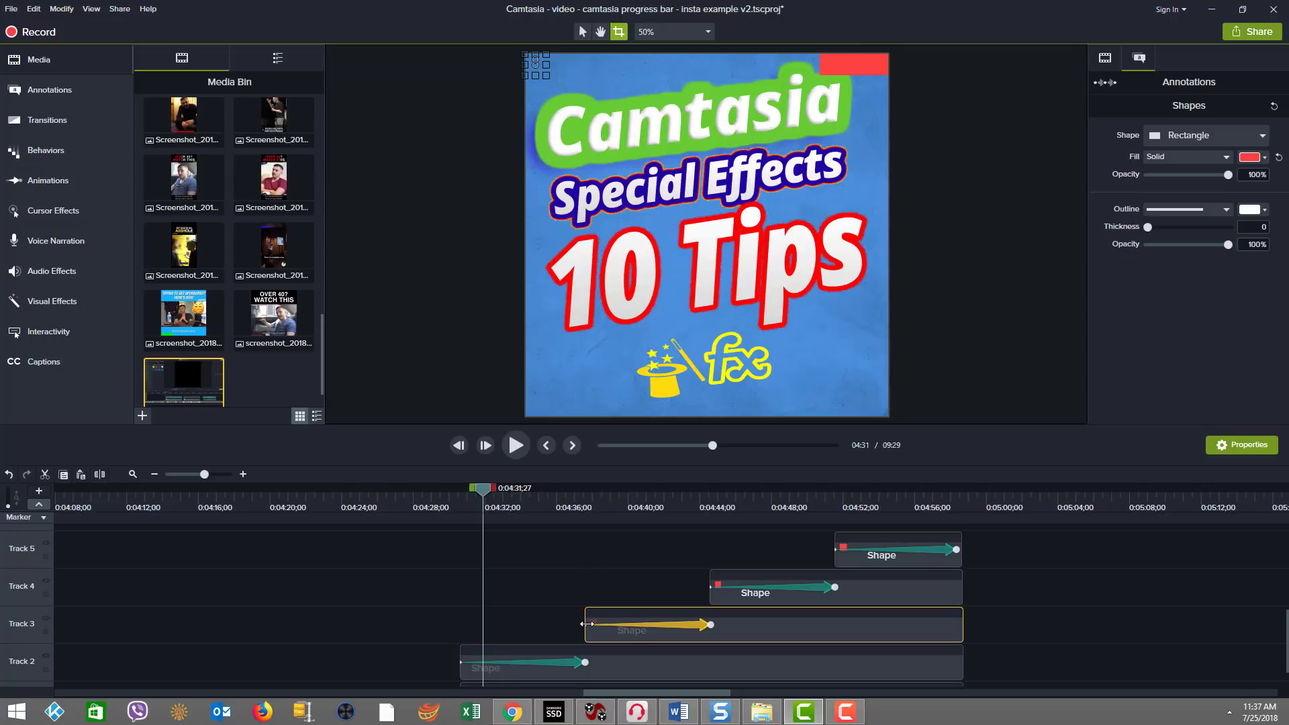
pyautogui.click(585, 502)
pyautogui.moveTo(585, 498); pyautogui.dragTo(682, 499)
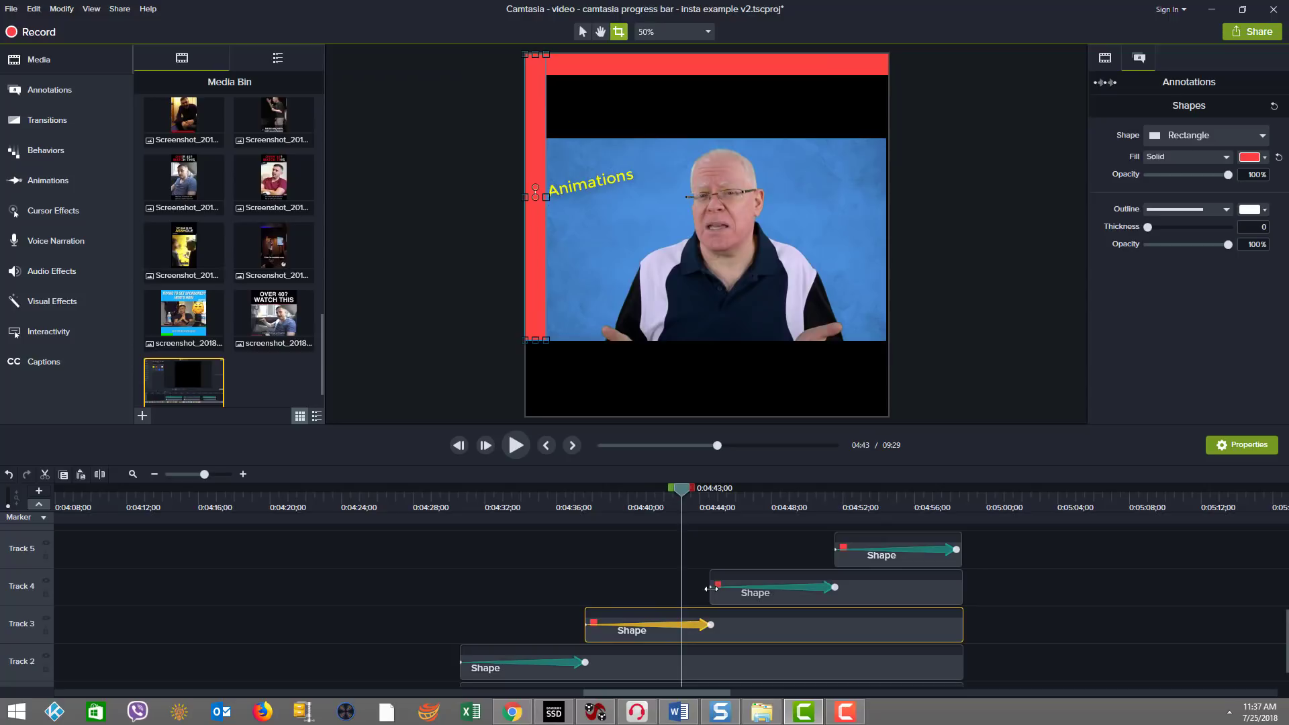
pyautogui.click(712, 588)
pyautogui.click(515, 445)
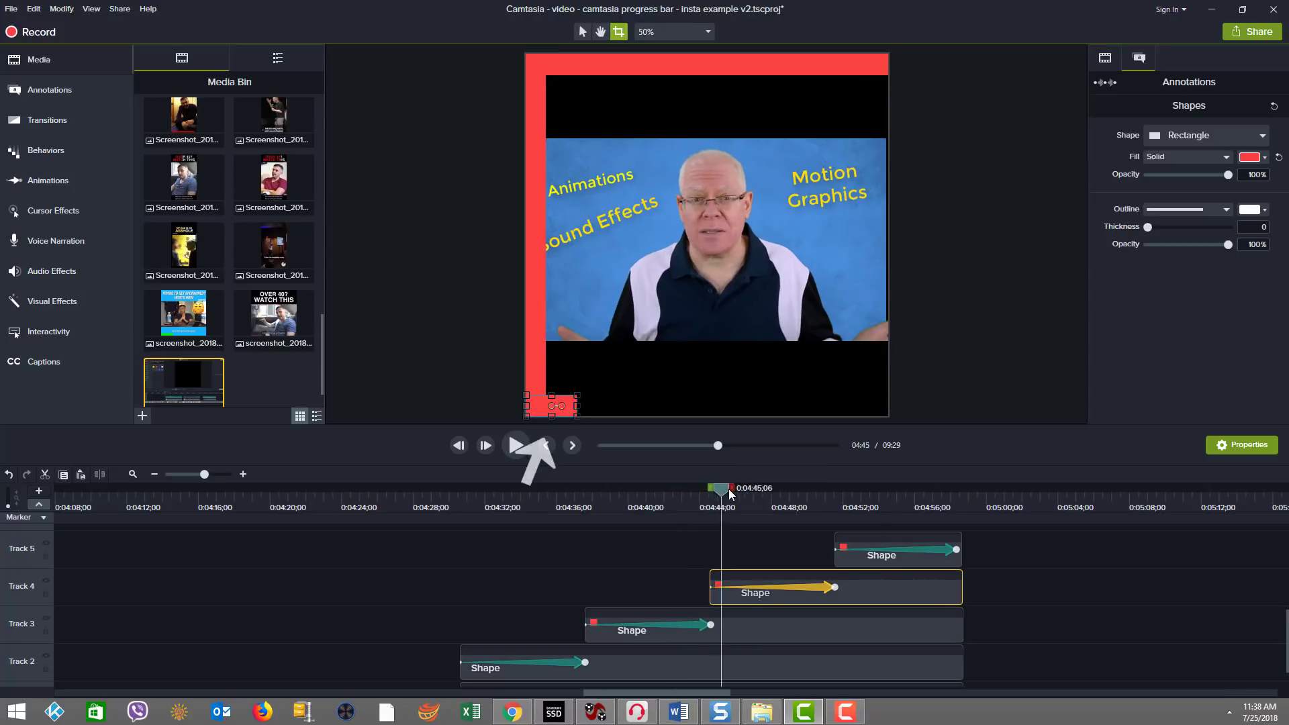
pyautogui.click(516, 445)
pyautogui.click(838, 551)
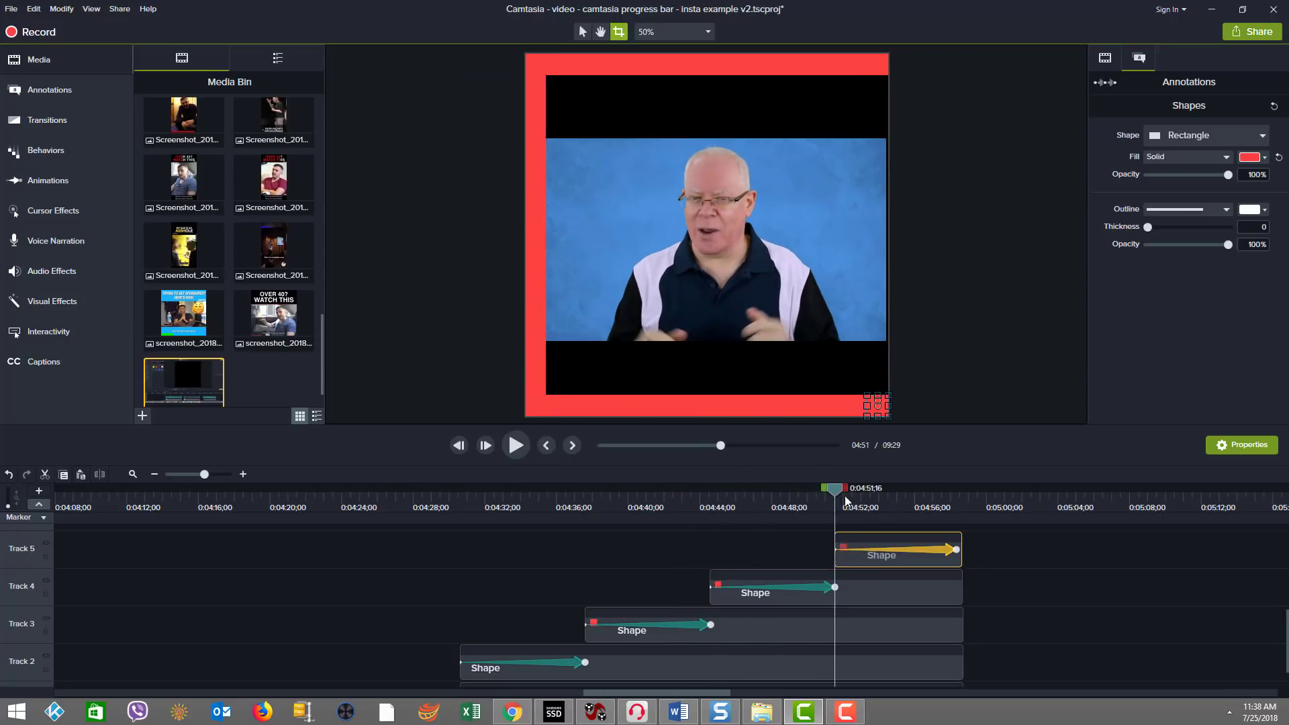
pyautogui.moveTo(832, 492); pyautogui.dragTo(445, 525)
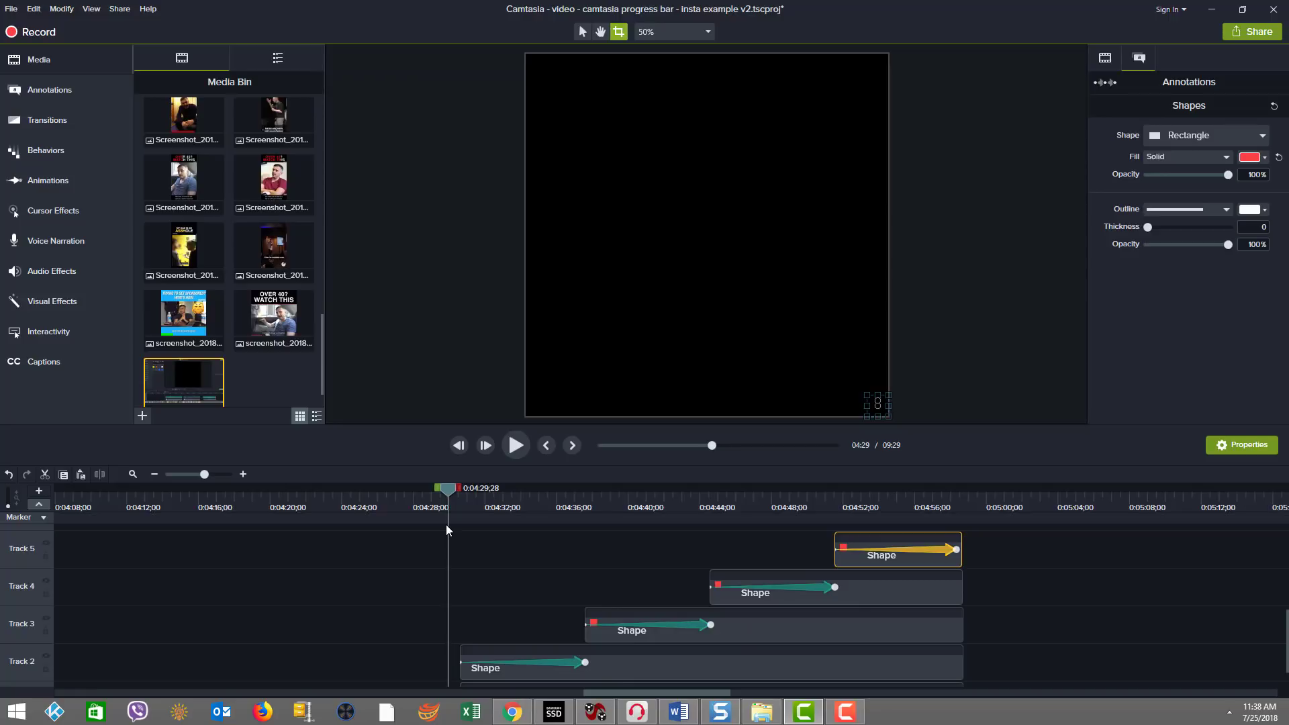
pyautogui.scroll(-1, 436, 546)
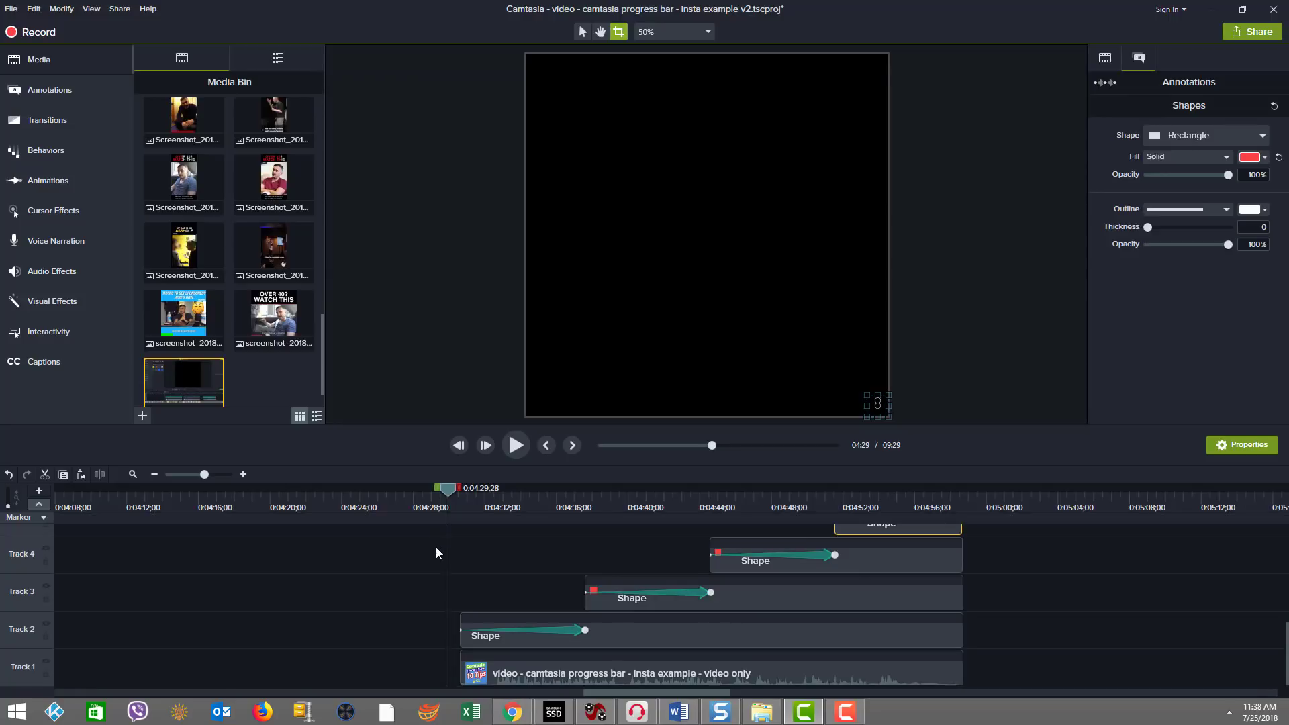
# - Preview 0:04:32 and inspect the Track 2 Shape clip's red bar start and end
pyautogui.moveTo(447, 492); pyautogui.dragTo(486, 492)
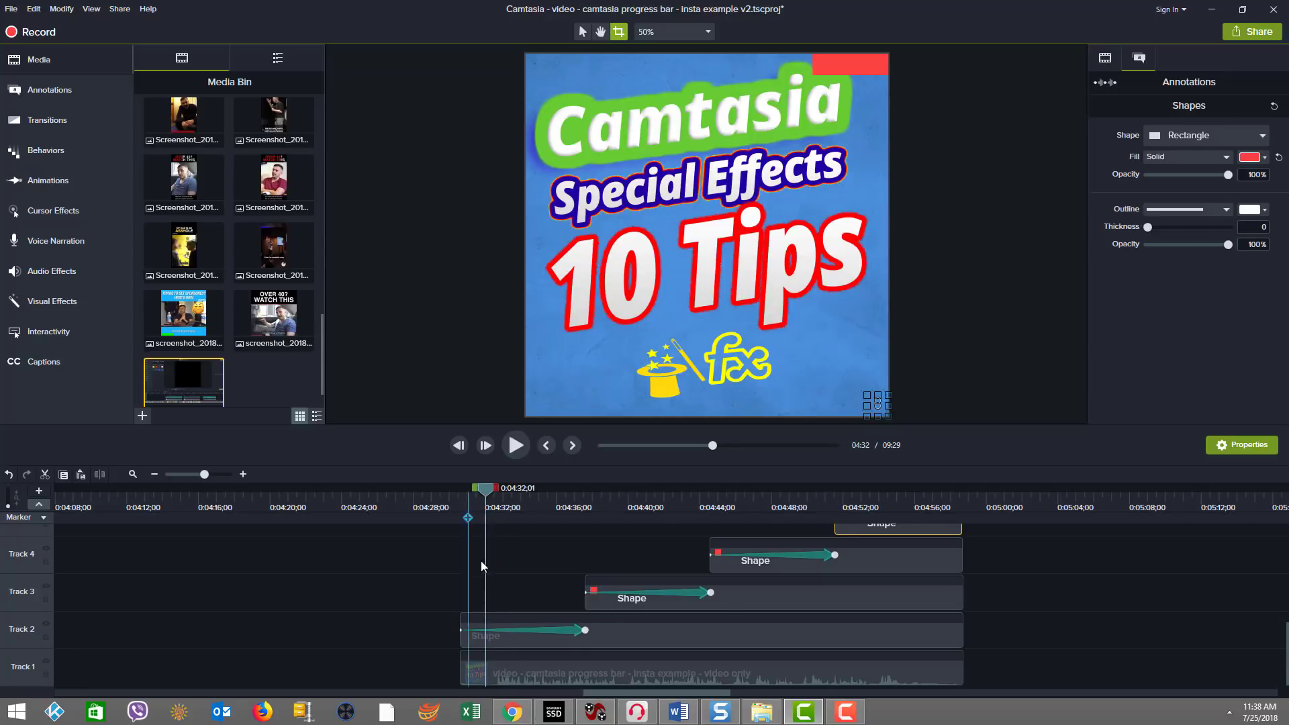
pyautogui.click(460, 631)
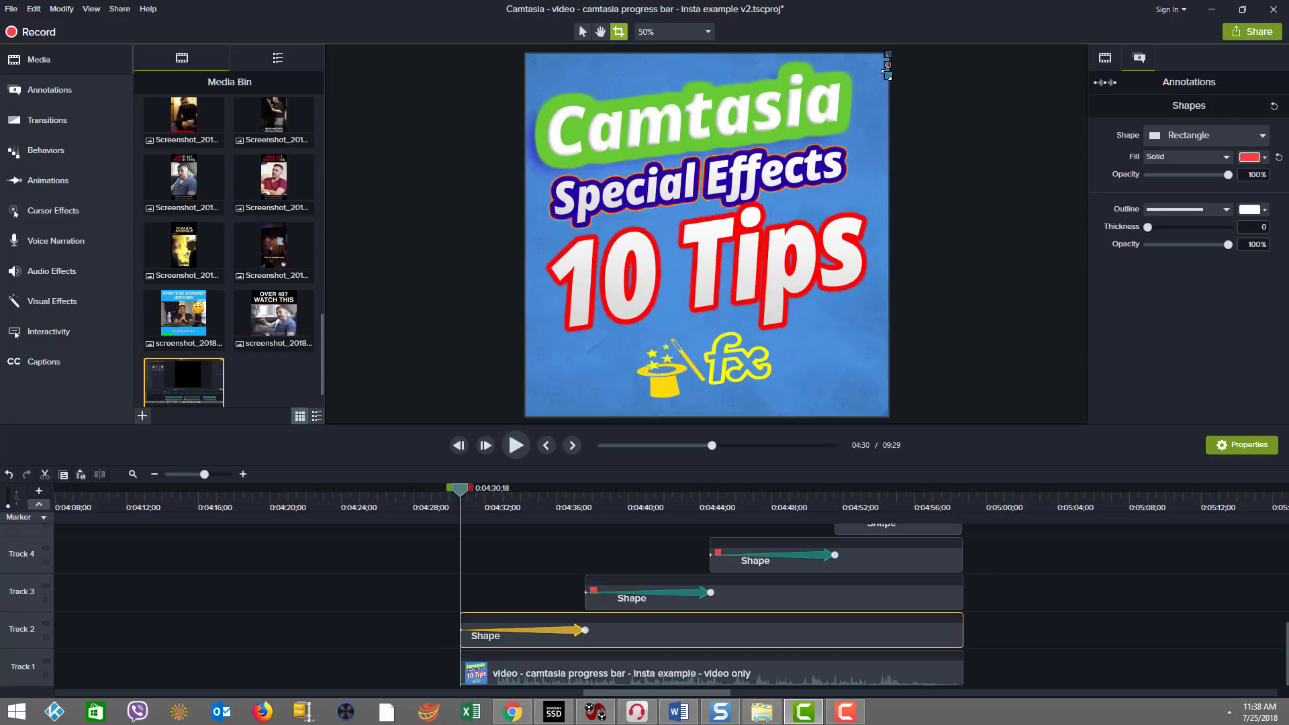
pyautogui.click(586, 631)
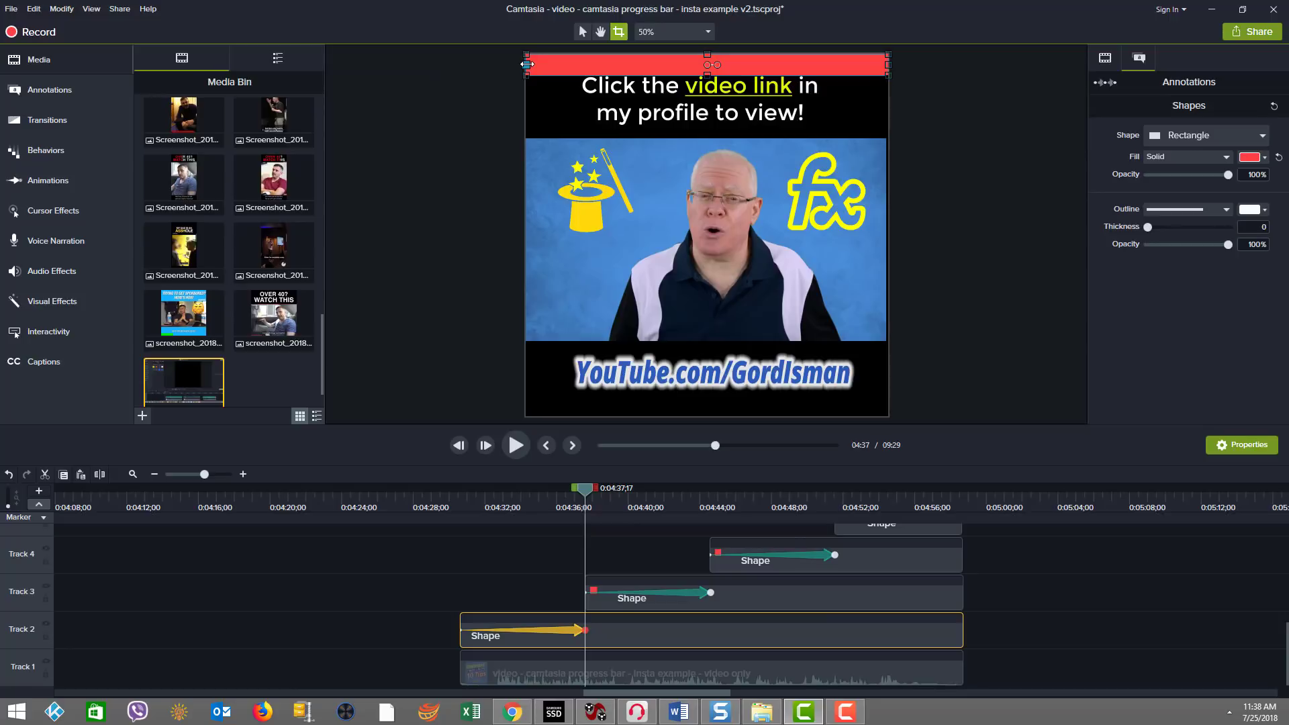
pyautogui.scroll(1, 982, 666)
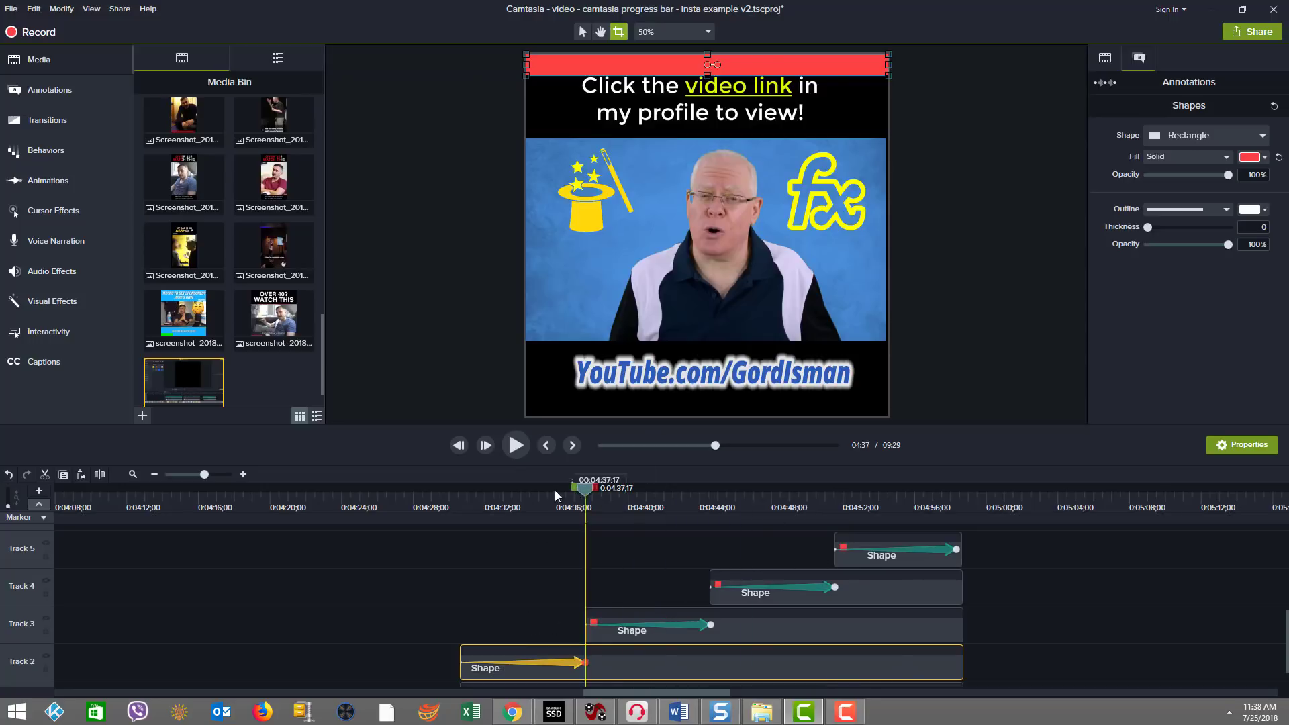
# - Mark the range from about 0:04:30 to 0:04:58 covering all four bar animations
pyautogui.moveTo(576, 488); pyautogui.dragTo(449, 508)
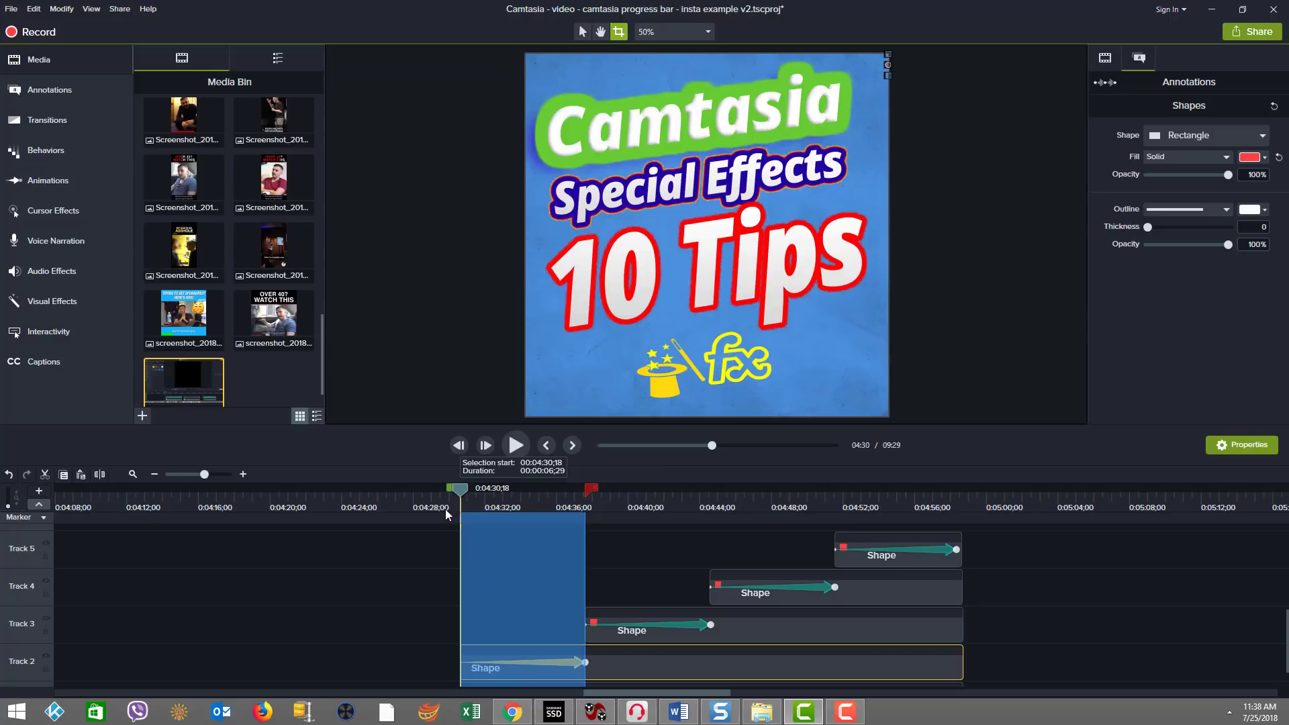
pyautogui.click(446, 510)
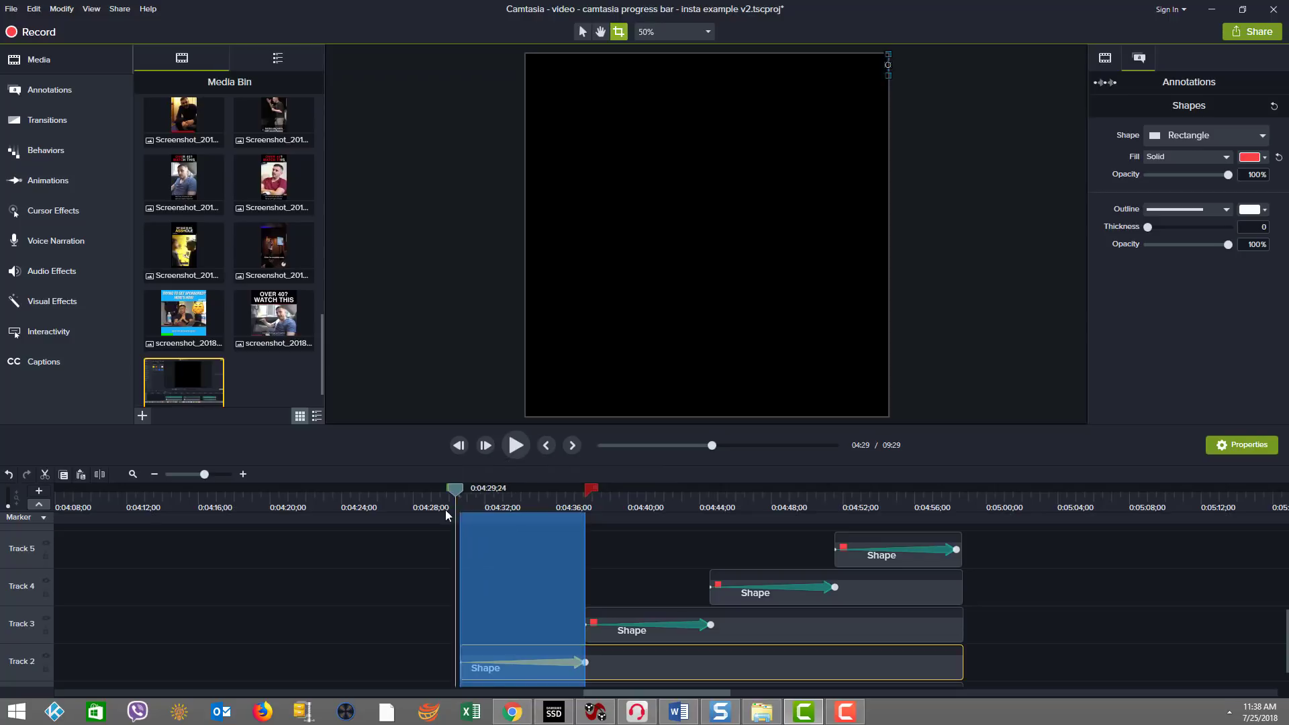
pyautogui.click(595, 492)
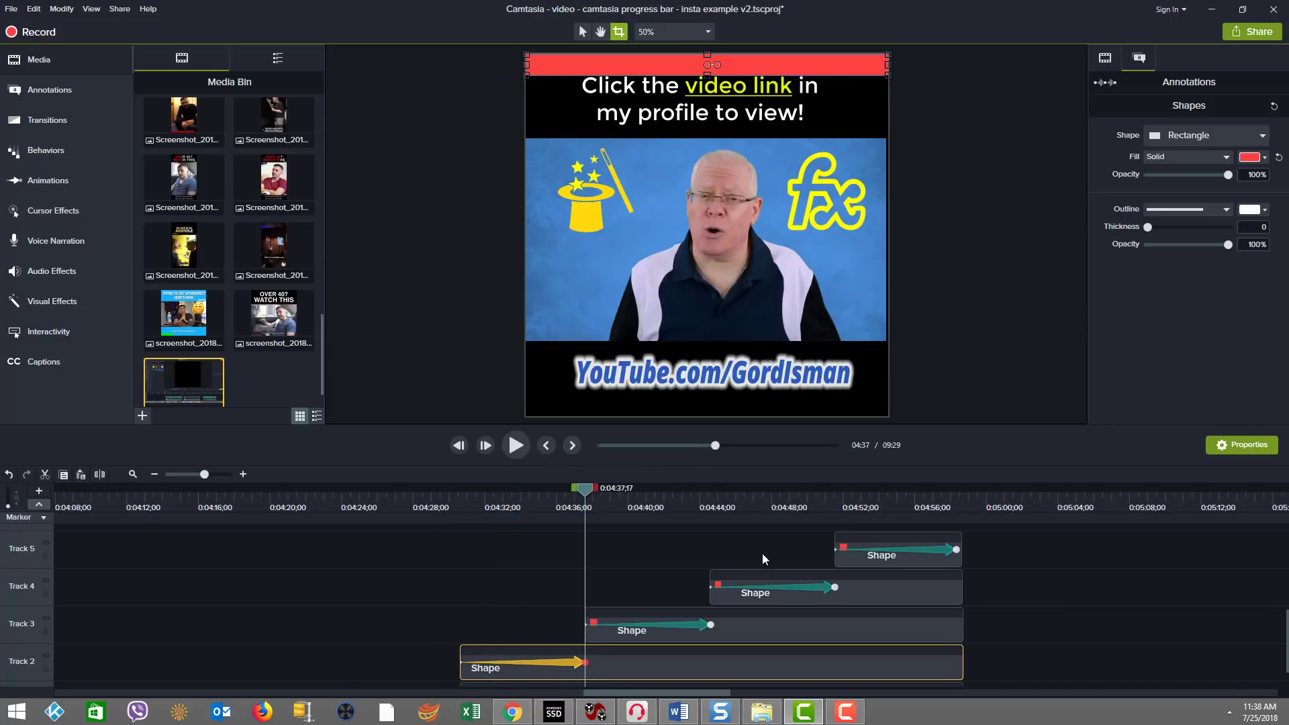
pyautogui.moveTo(597, 492)
pyautogui.mouseDown()
pyautogui.moveTo(618, 492)
pyautogui.moveTo(446, 515)
pyautogui.moveTo(478, 493)
pyautogui.moveTo(856, 527)
pyautogui.moveTo(973, 521)
pyautogui.mouseUp()
pyautogui.click(412, 562)
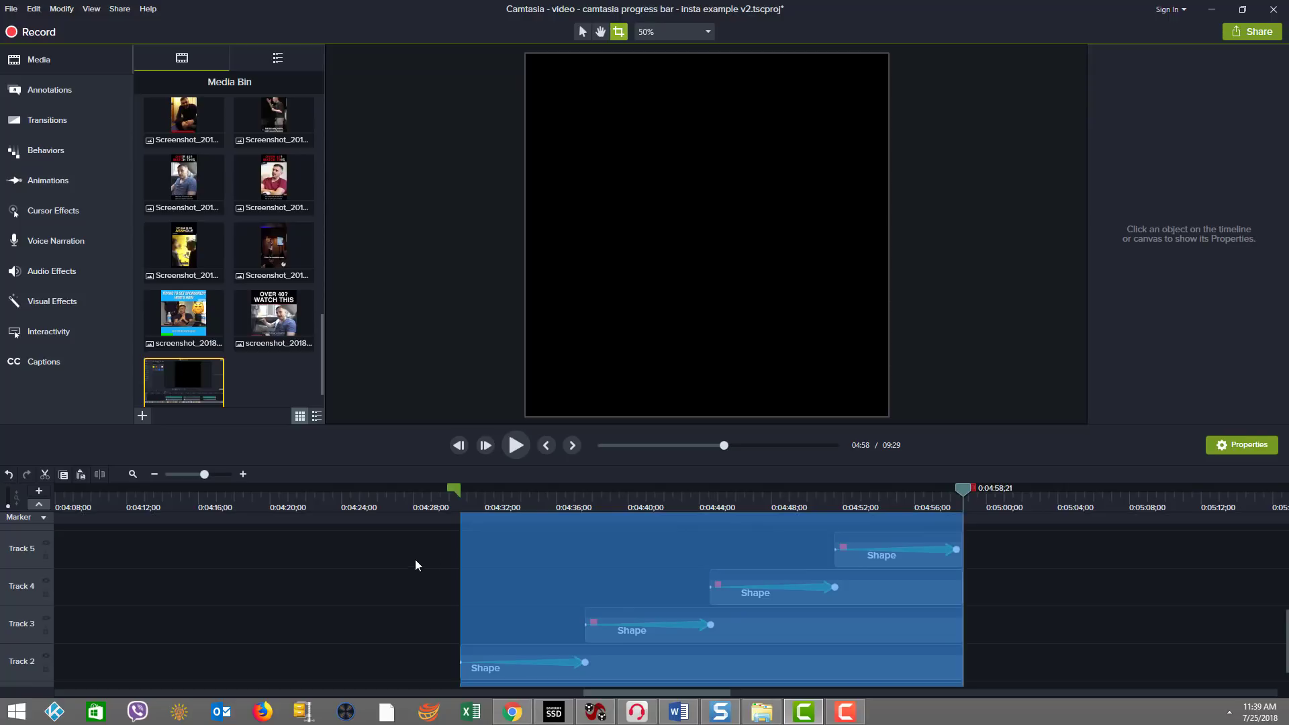
pyautogui.click(461, 493)
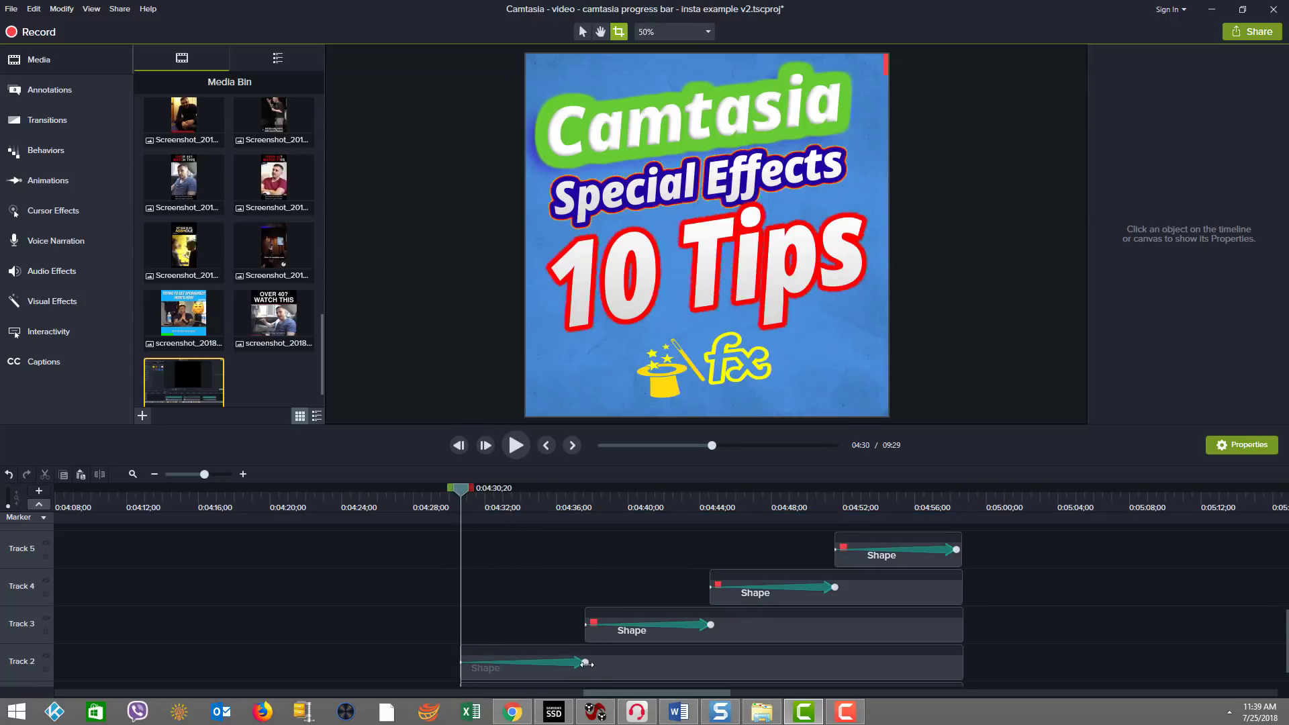
pyautogui.click(586, 664)
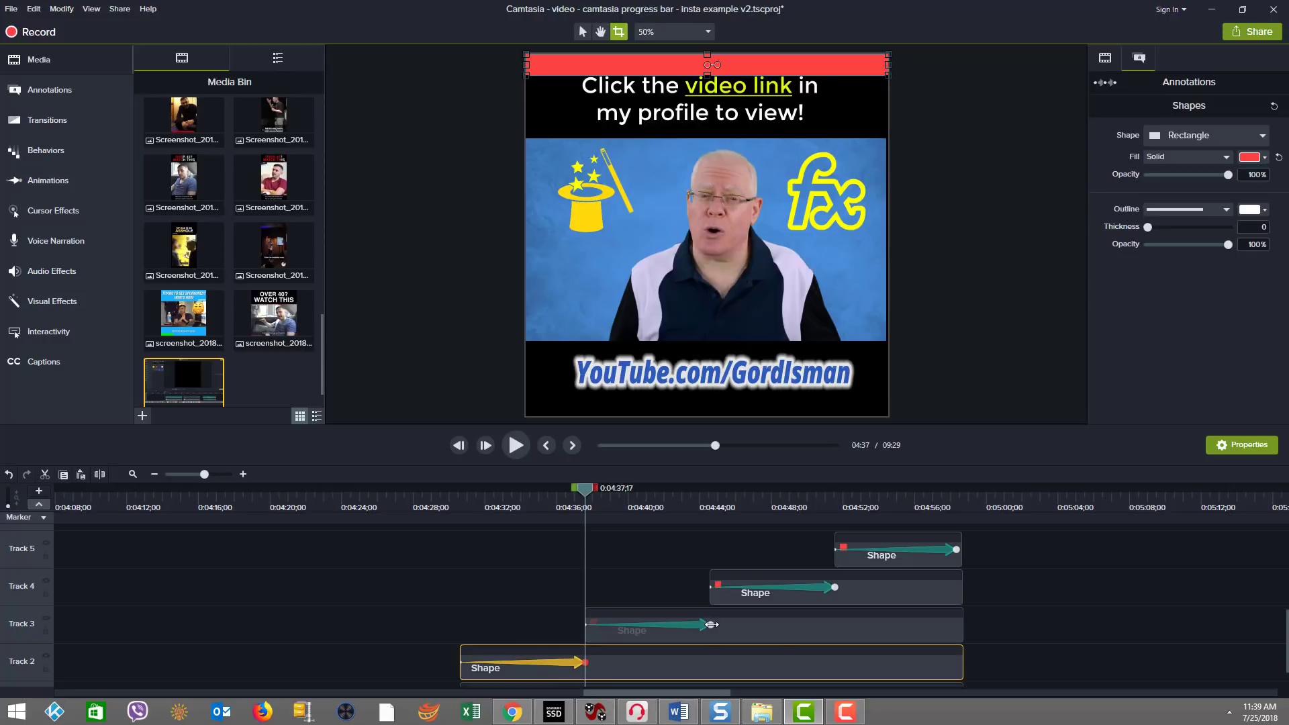
pyautogui.click(709, 624)
pyautogui.click(835, 586)
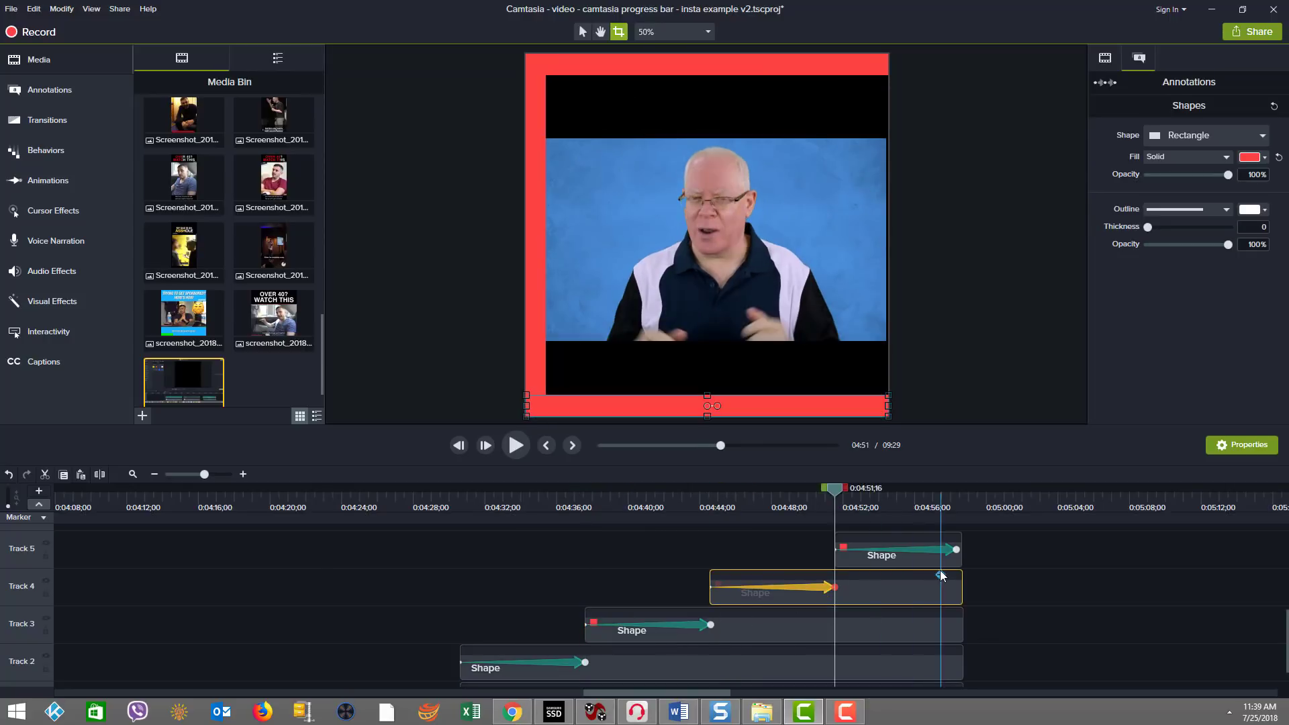
pyautogui.click(956, 548)
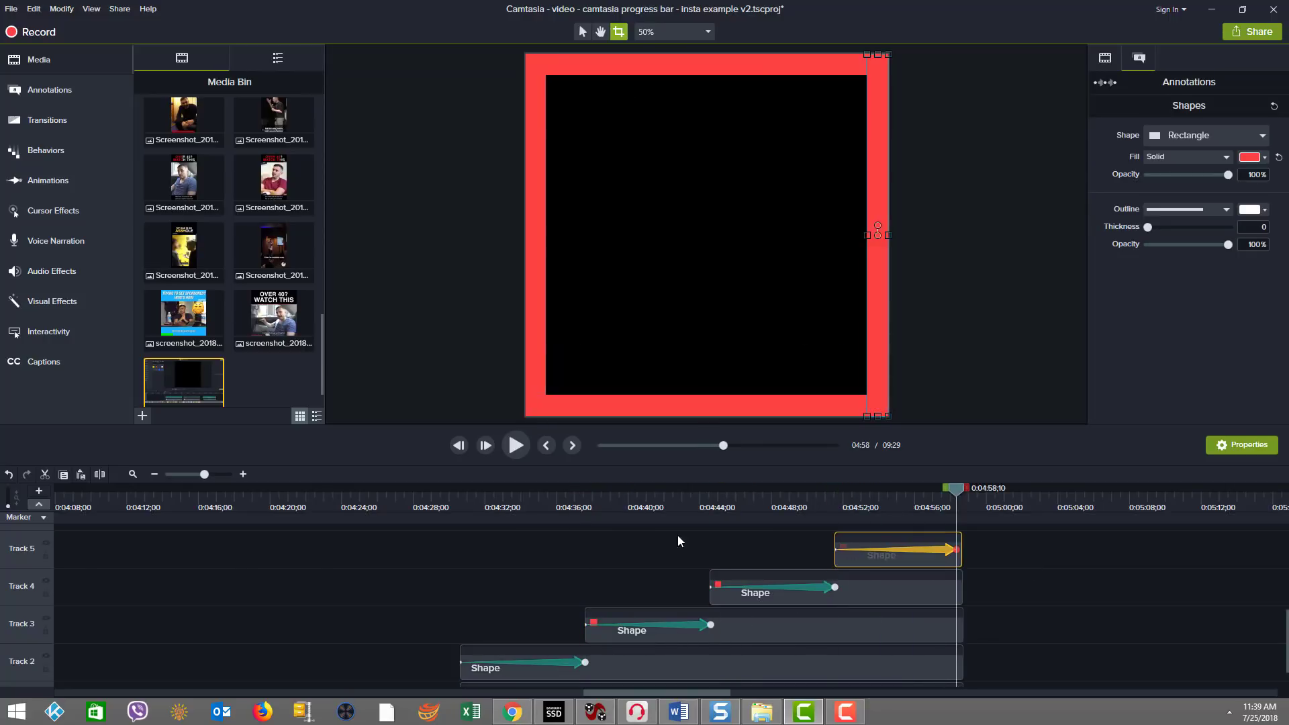
pyautogui.moveTo(478, 498); pyautogui.dragTo(527, 520)
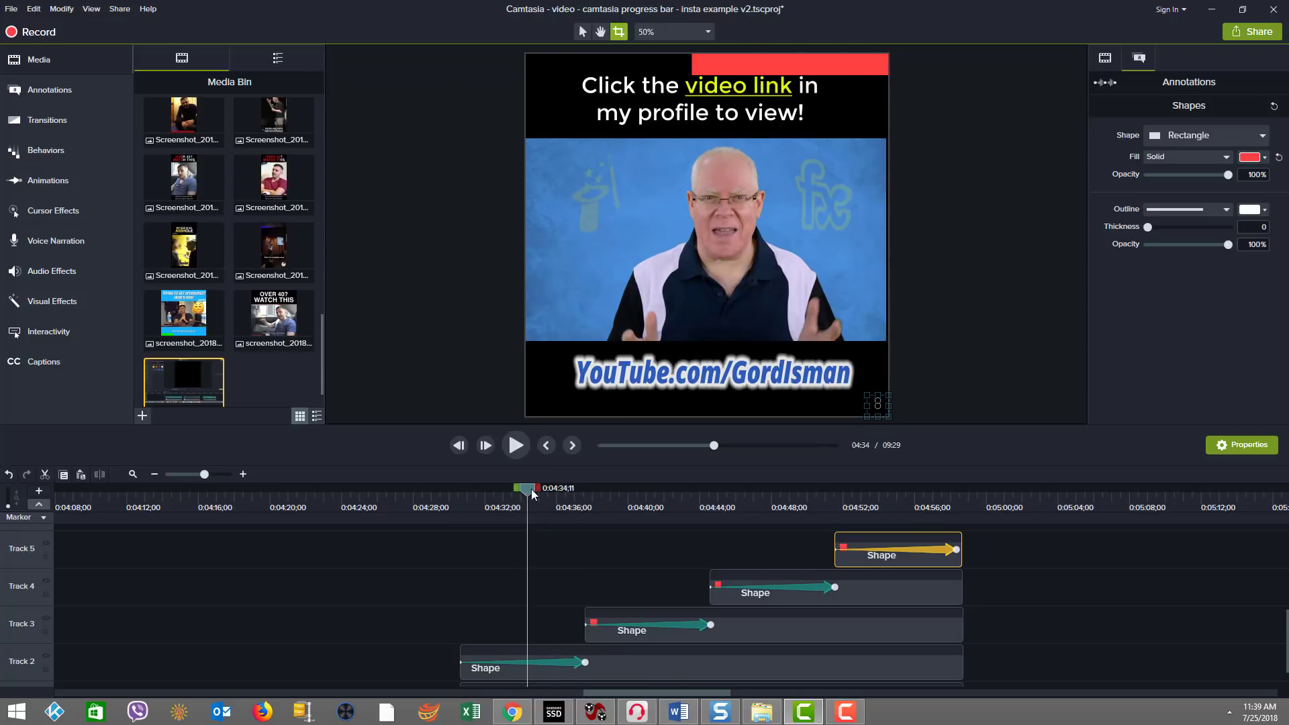
pyautogui.moveTo(531, 488); pyautogui.dragTo(567, 490)
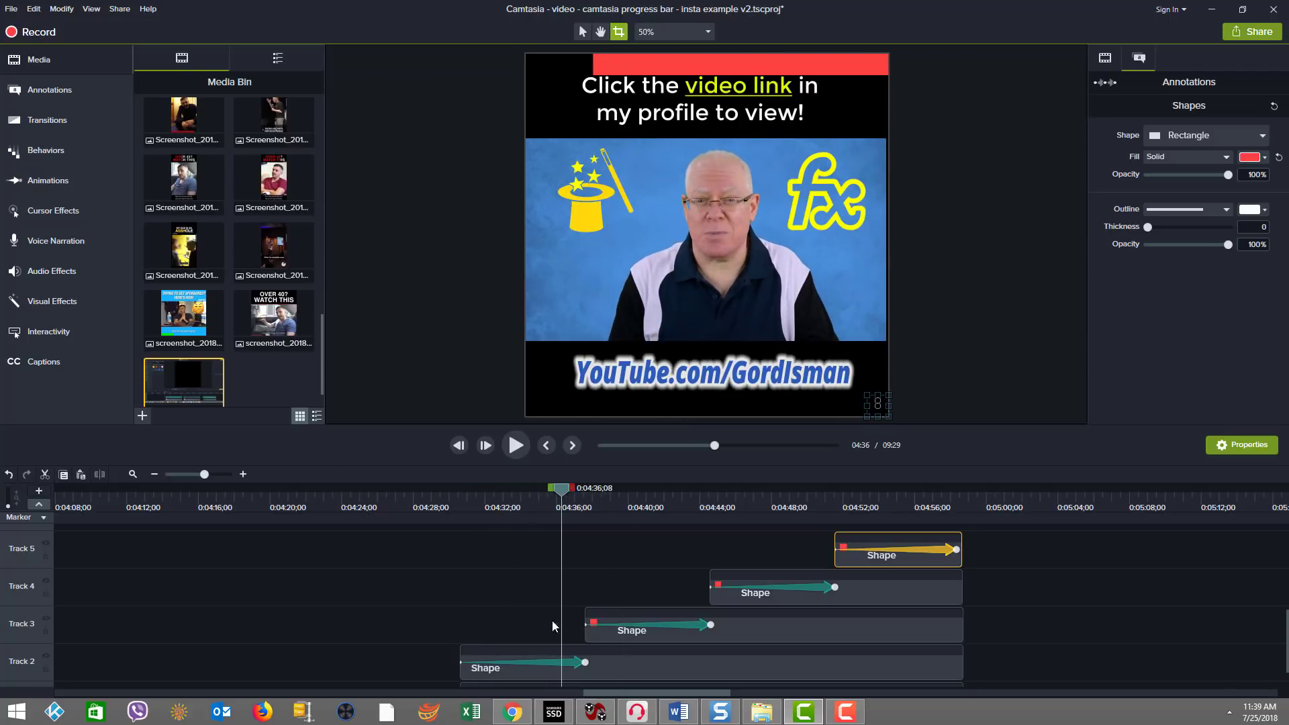
pyautogui.moveTo(585, 662); pyautogui.dragTo(580, 657)
pyautogui.click(586, 625)
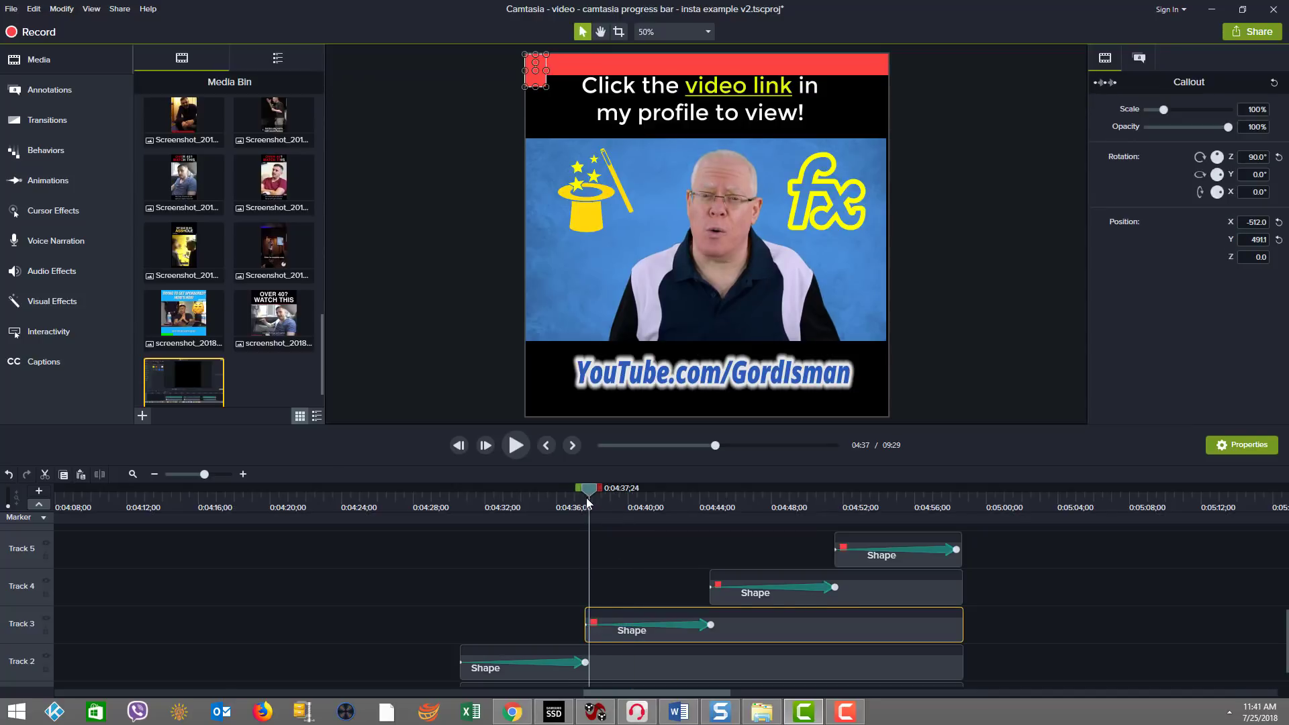
pyautogui.moveTo(588, 502); pyautogui.dragTo(583, 502)
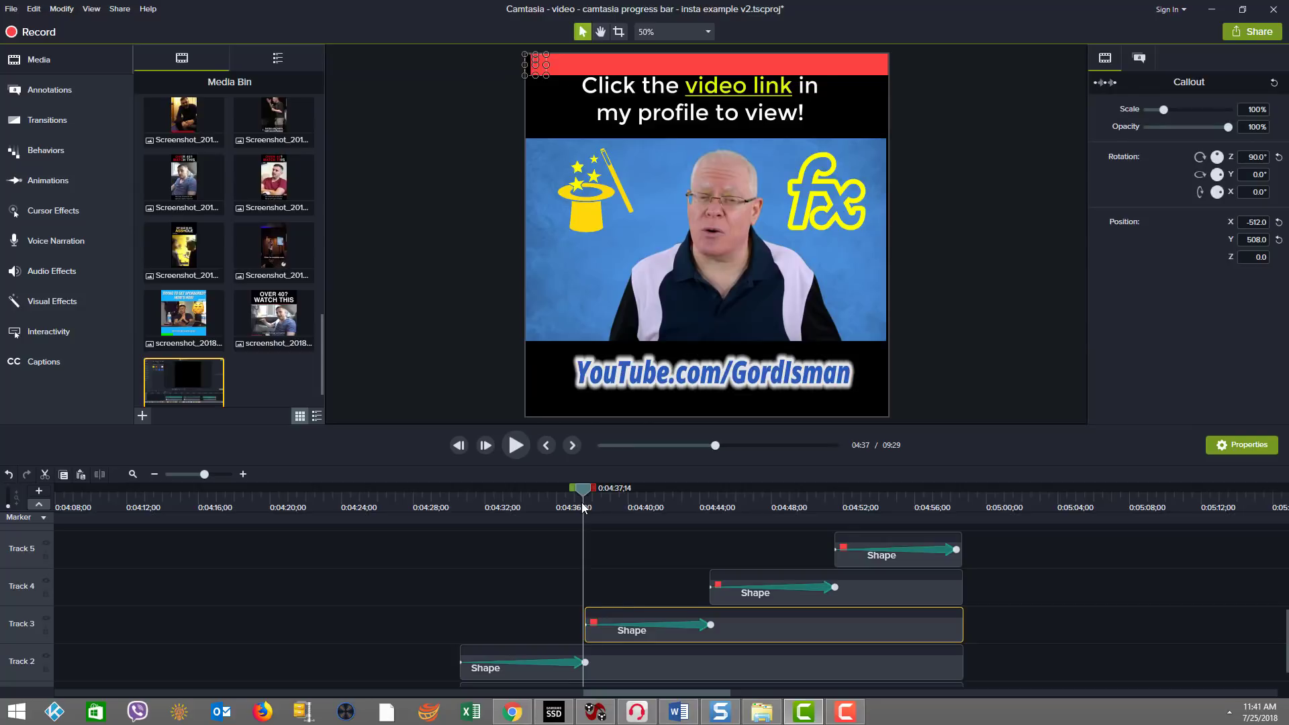
pyautogui.click(584, 625)
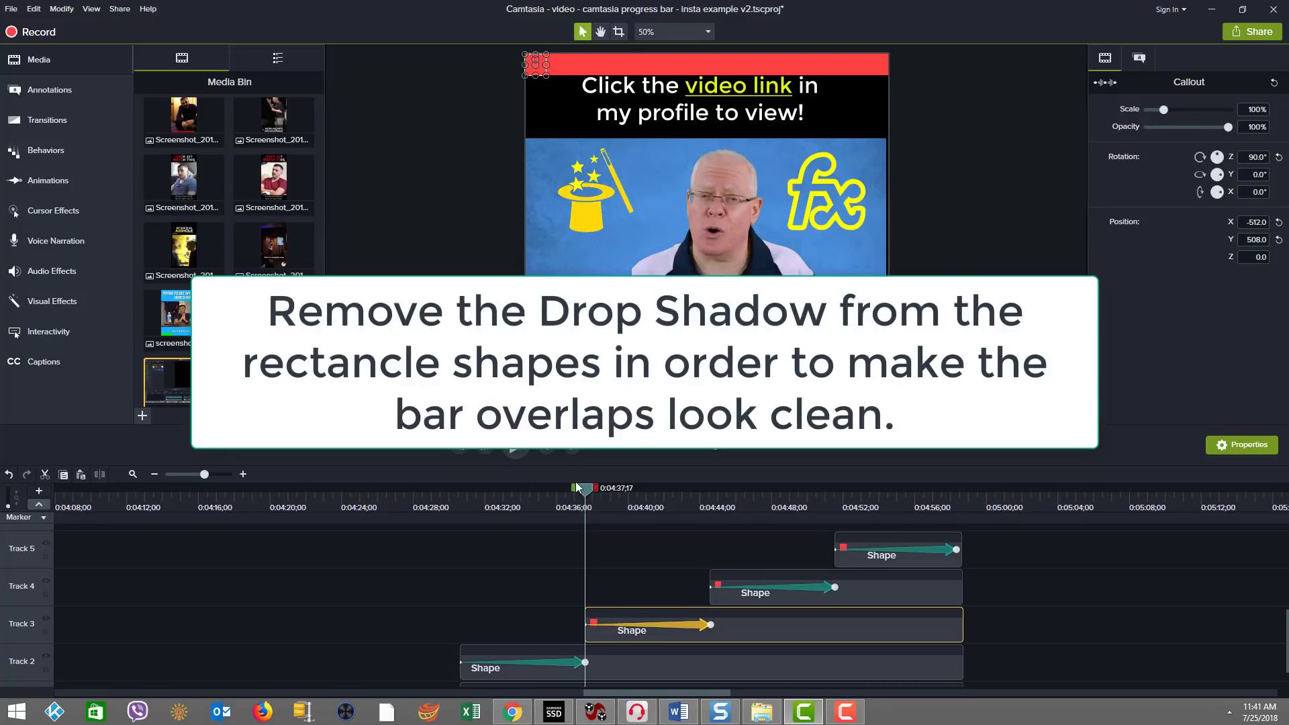
pyautogui.moveTo(581, 492)
pyautogui.mouseDown()
pyautogui.moveTo(608, 494)
pyautogui.moveTo(590, 495)
pyautogui.mouseUp()
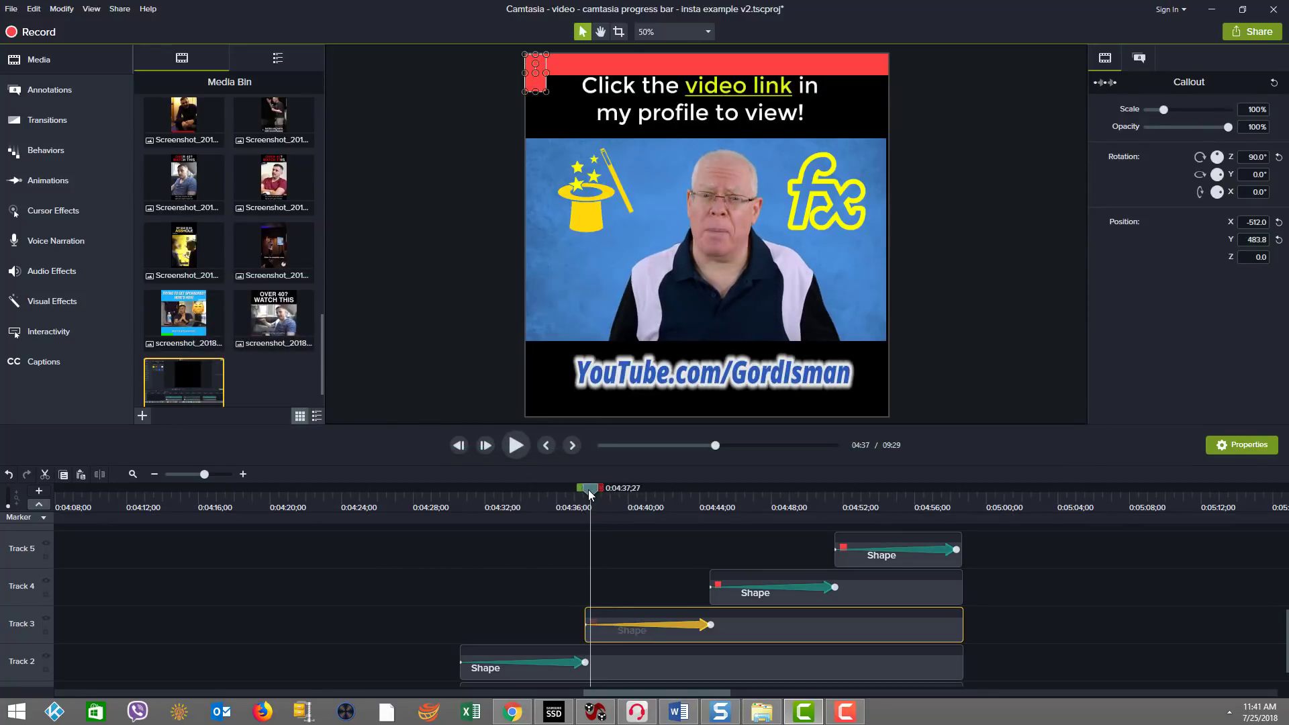
pyautogui.click(713, 625)
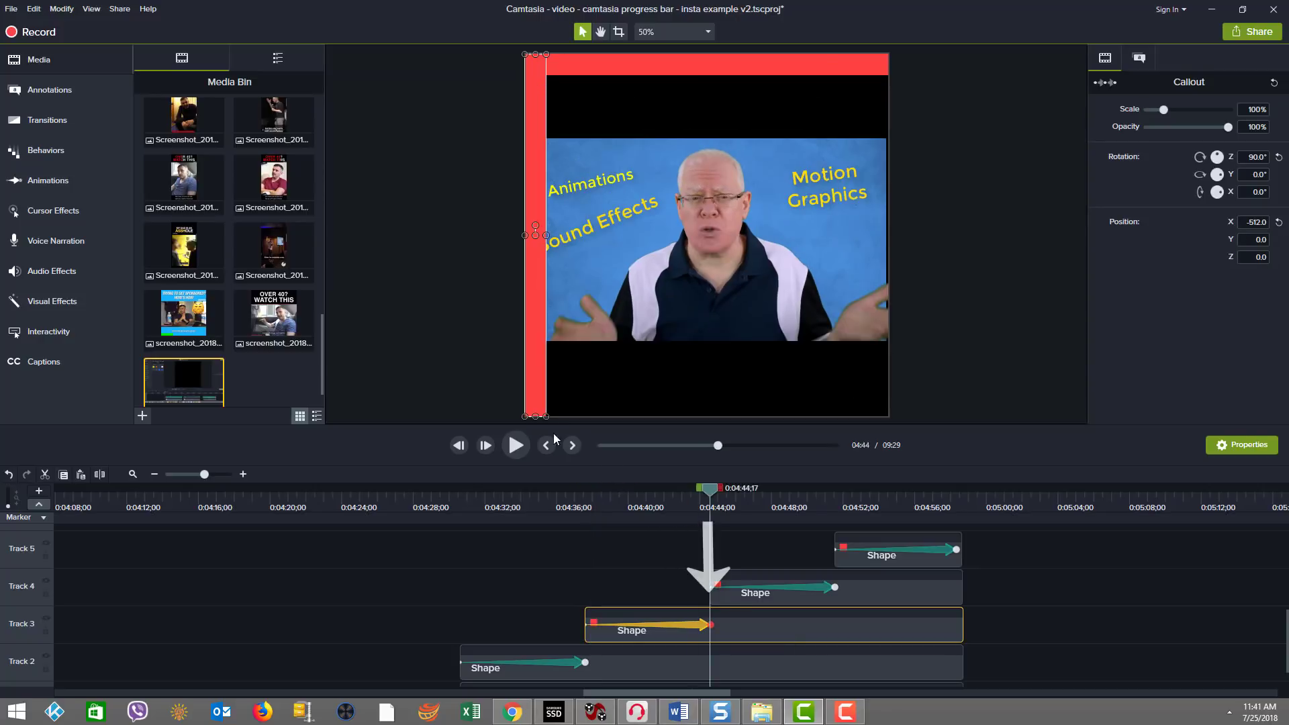
pyautogui.click(728, 597)
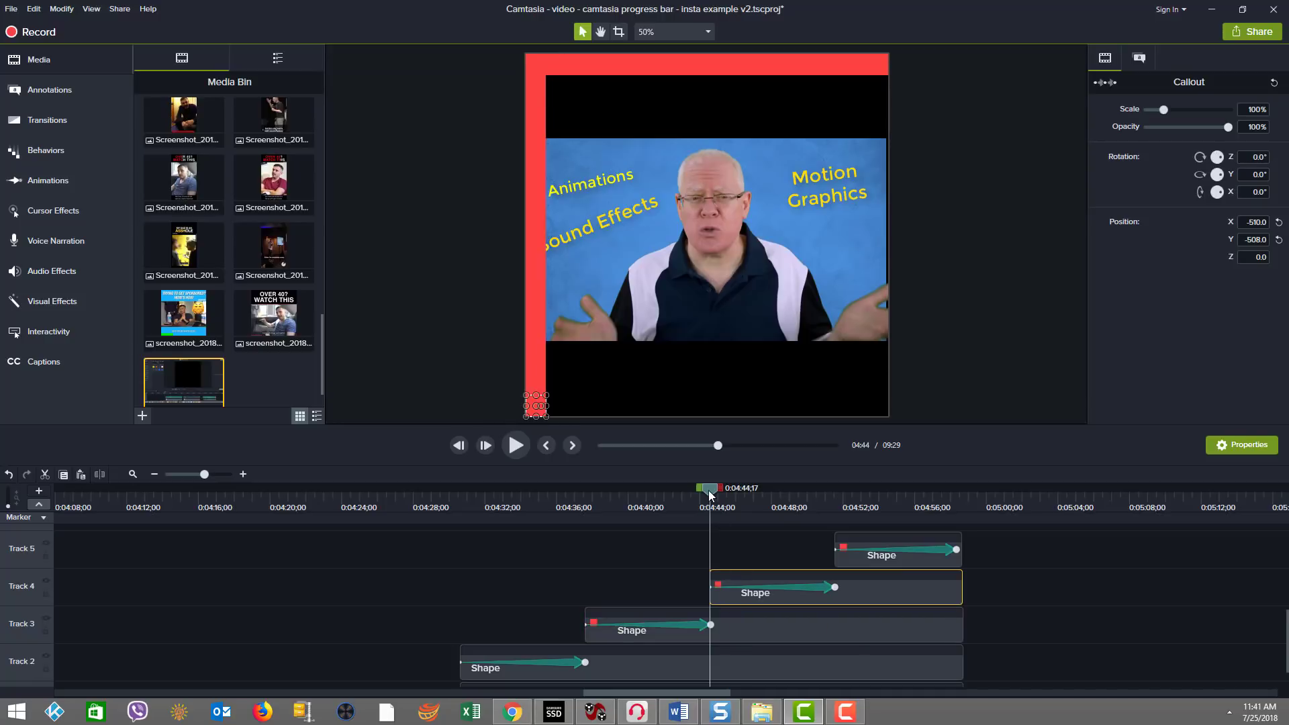
pyautogui.moveTo(710, 494); pyautogui.dragTo(725, 495)
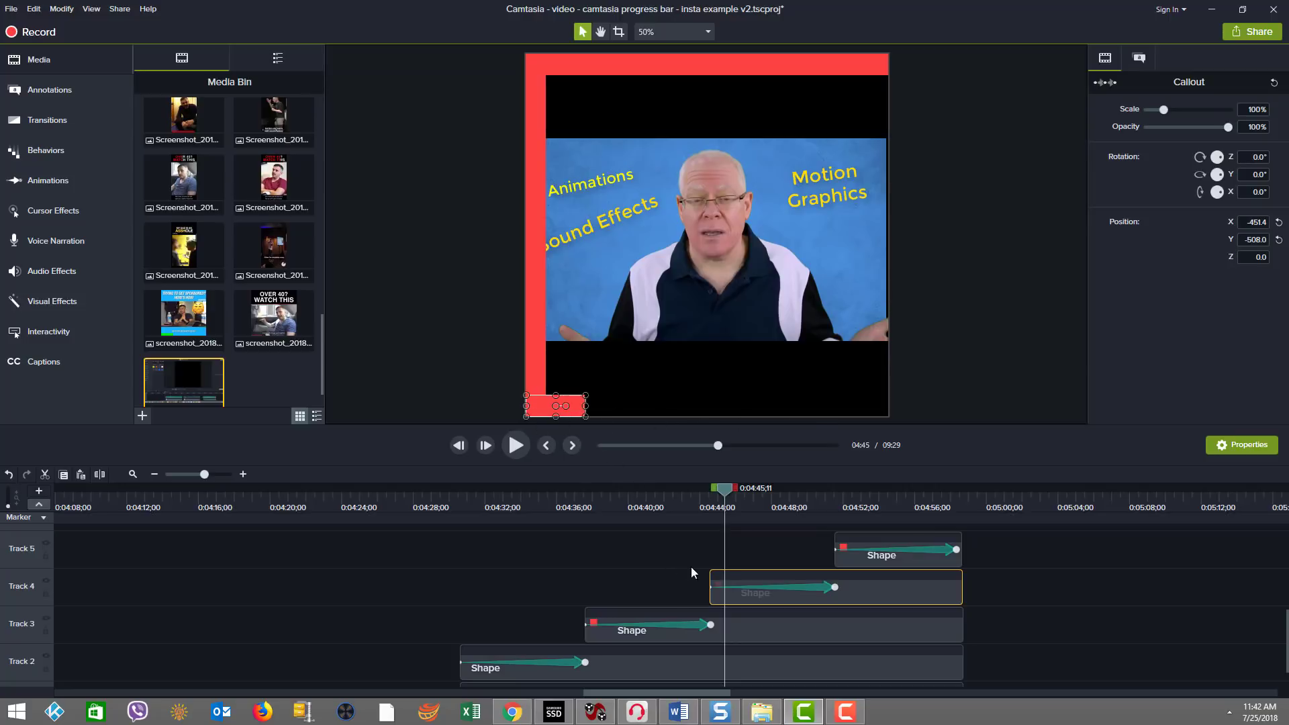
pyautogui.click(713, 587)
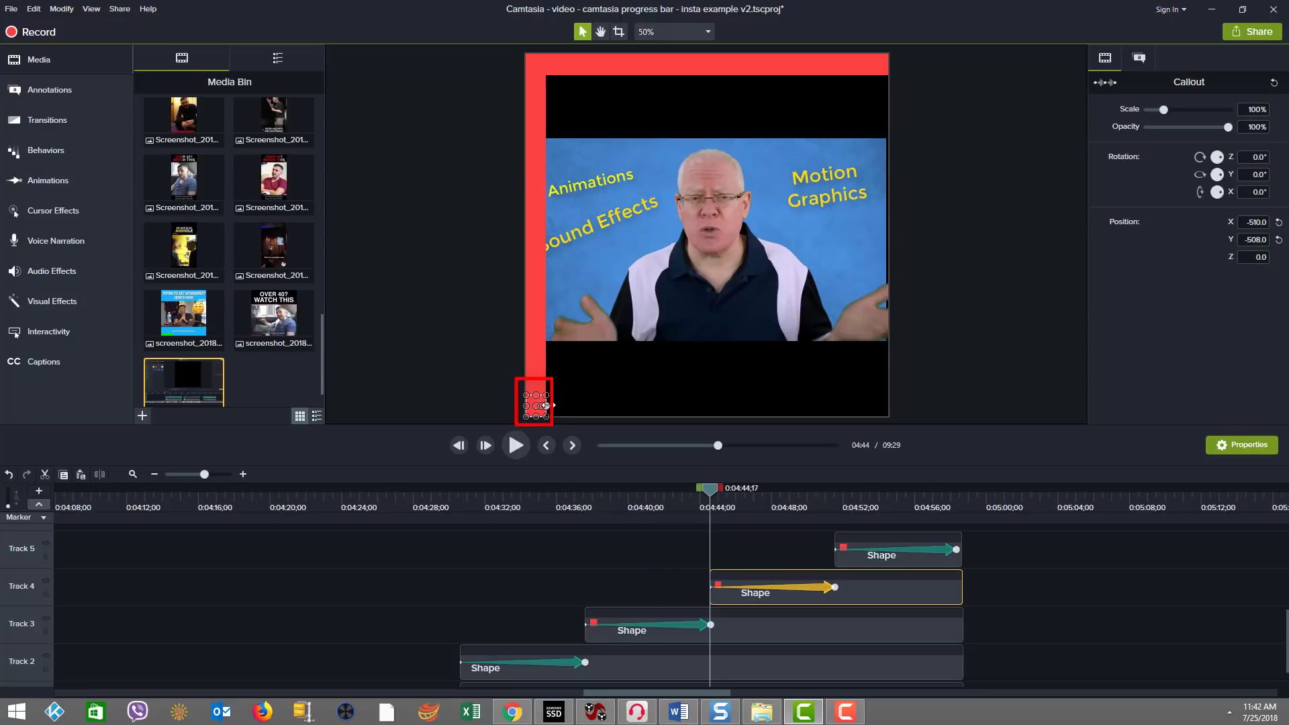
pyautogui.moveTo(549, 405)
pyautogui.mouseDown()
pyautogui.moveTo(574, 405)
pyautogui.moveTo(547, 405)
pyautogui.mouseUp()
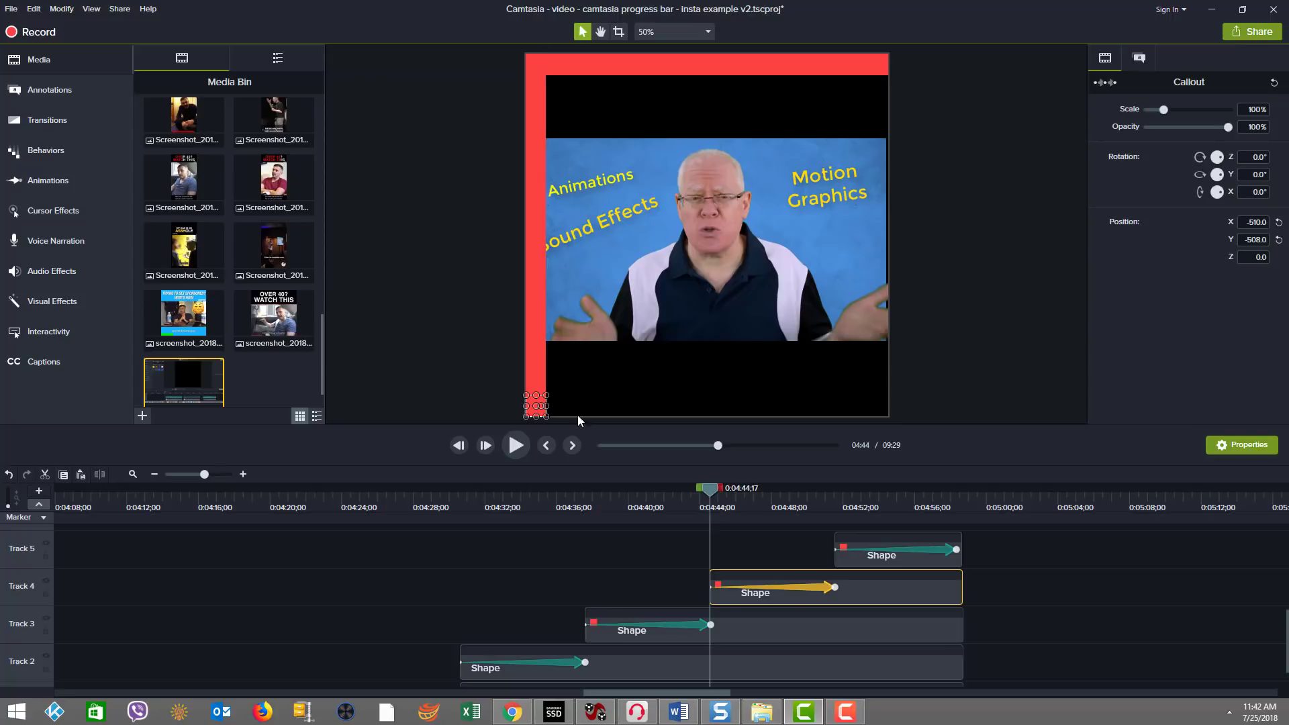
pyautogui.click(834, 588)
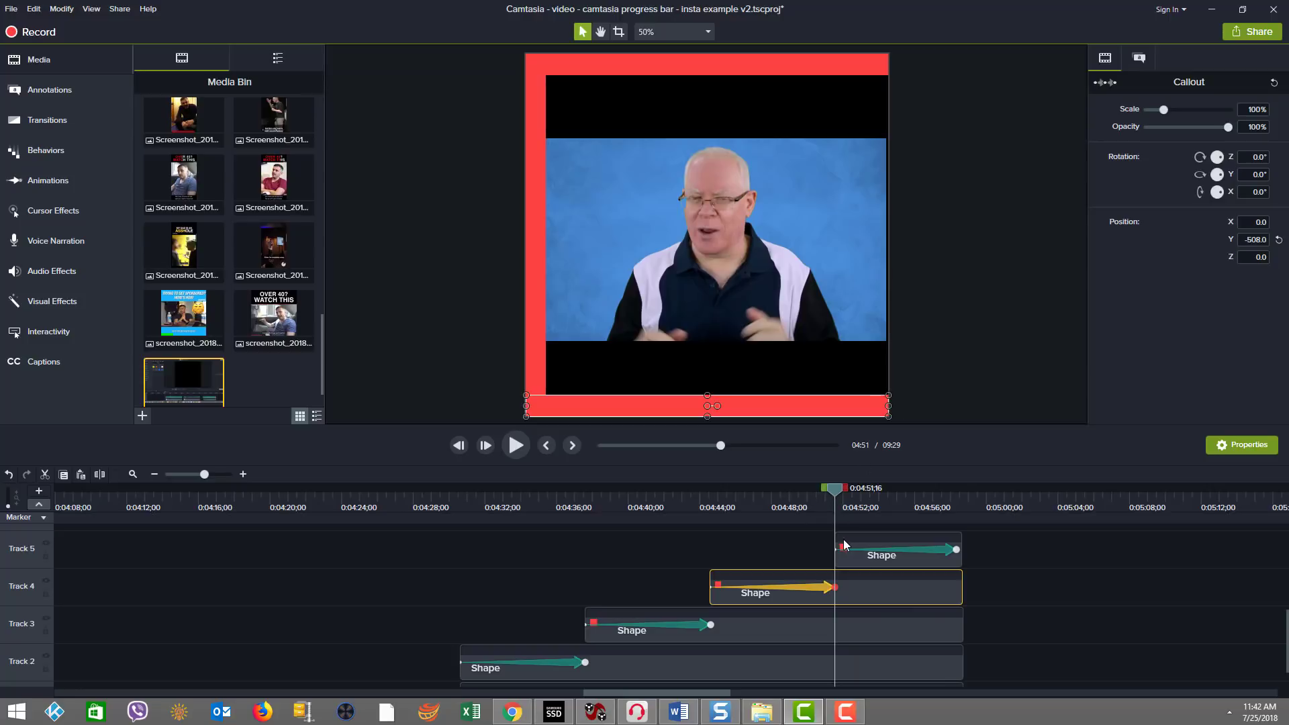
pyautogui.click(849, 491)
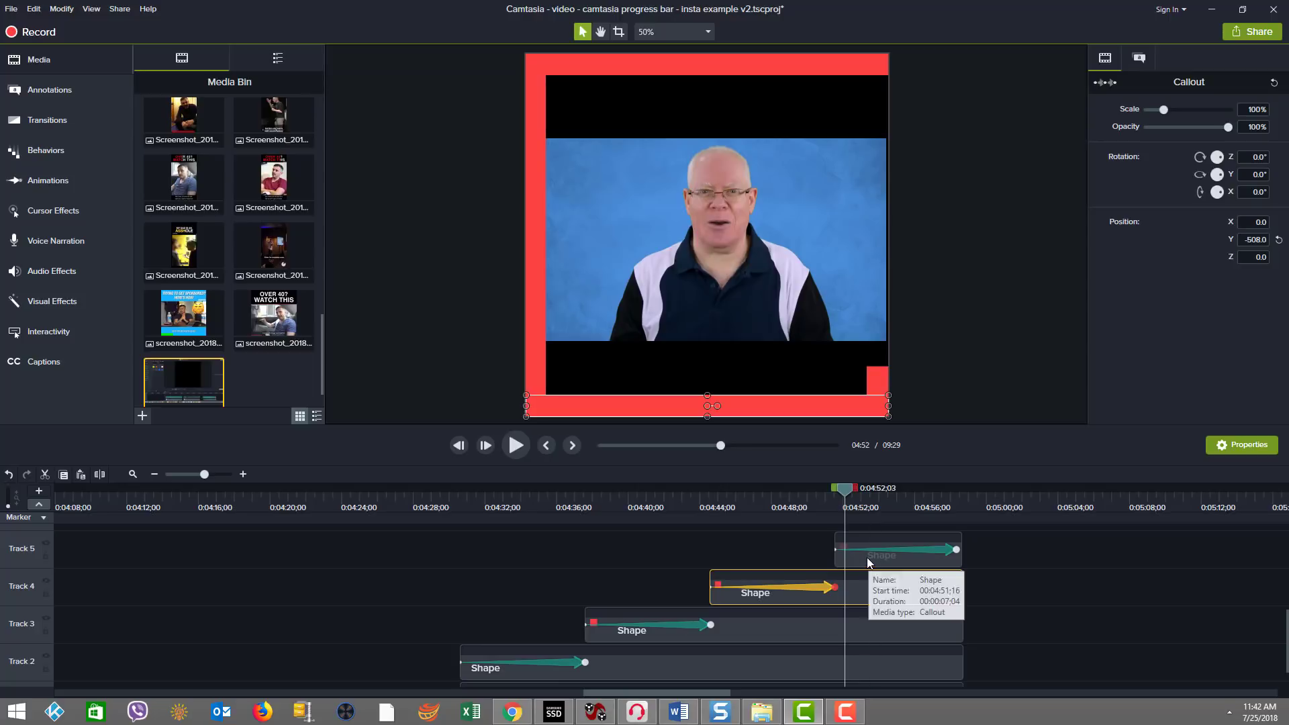
pyautogui.click(868, 560)
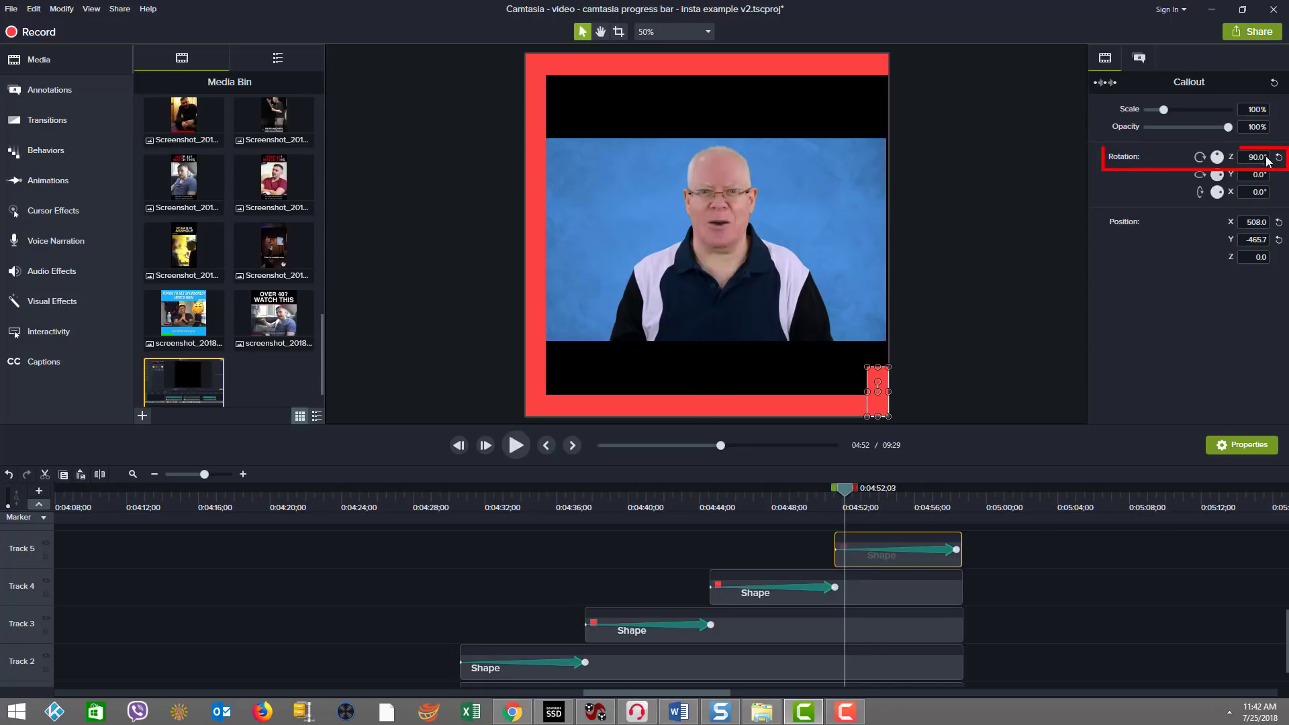
pyautogui.click(836, 551)
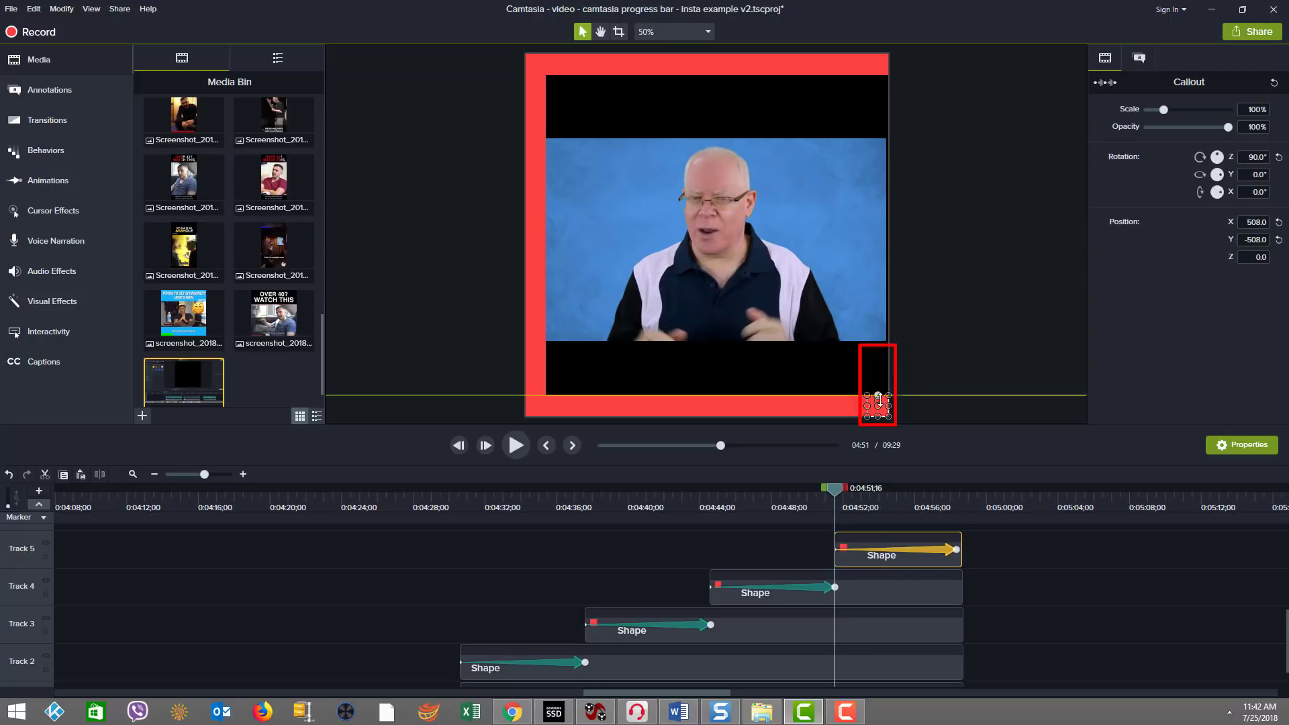
pyautogui.click(956, 550)
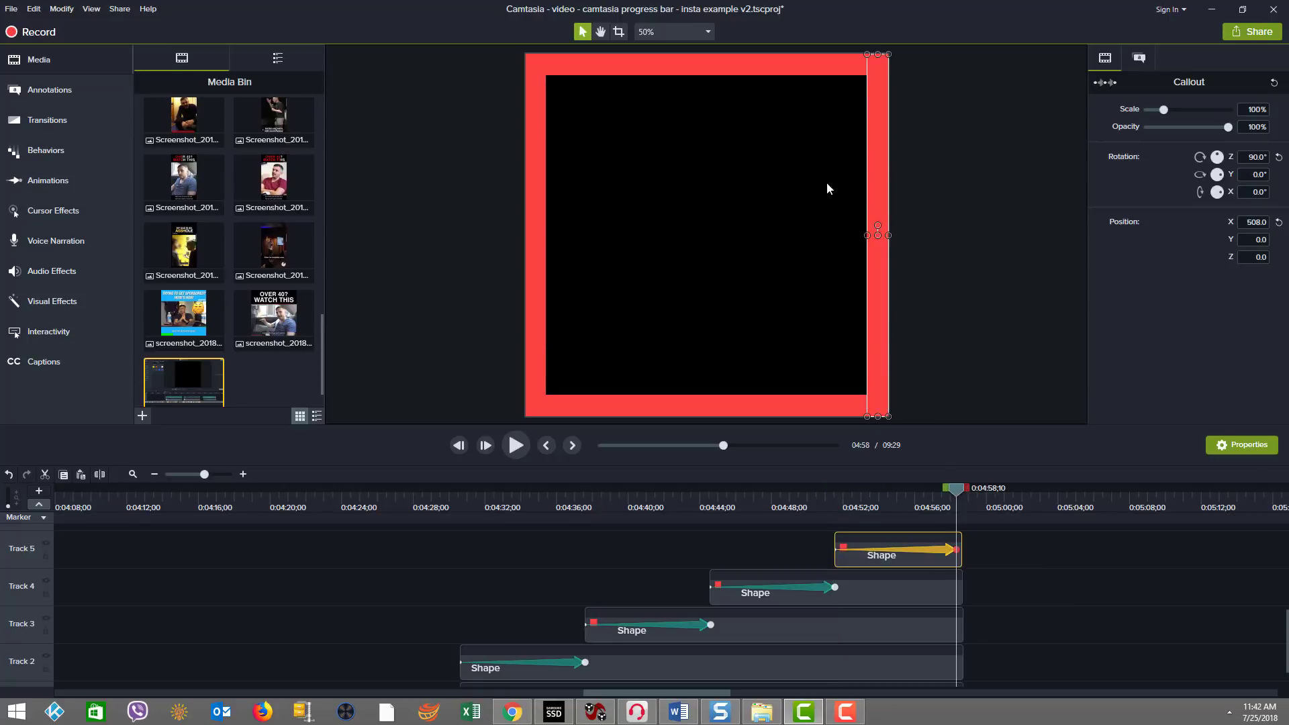
pyautogui.moveTo(956, 494); pyautogui.dragTo(452, 525)
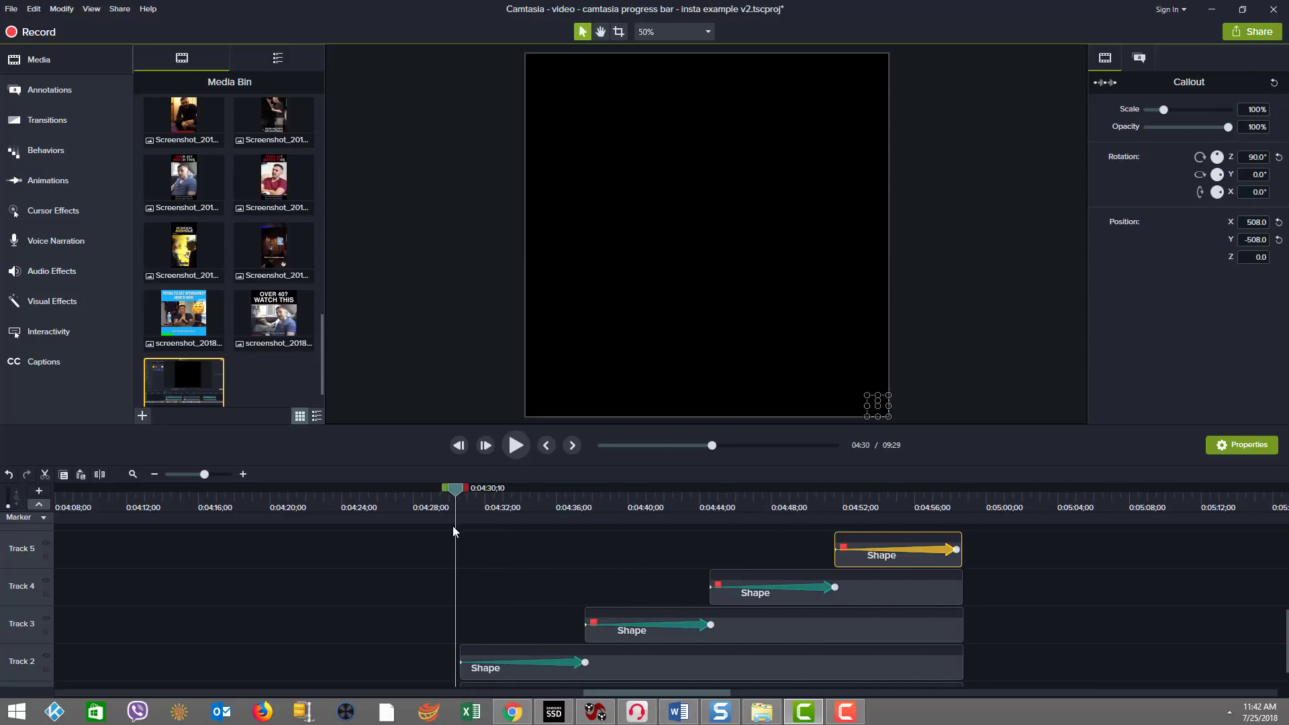
# - Play back the red border progress-bar animation
pyautogui.click(516, 446)
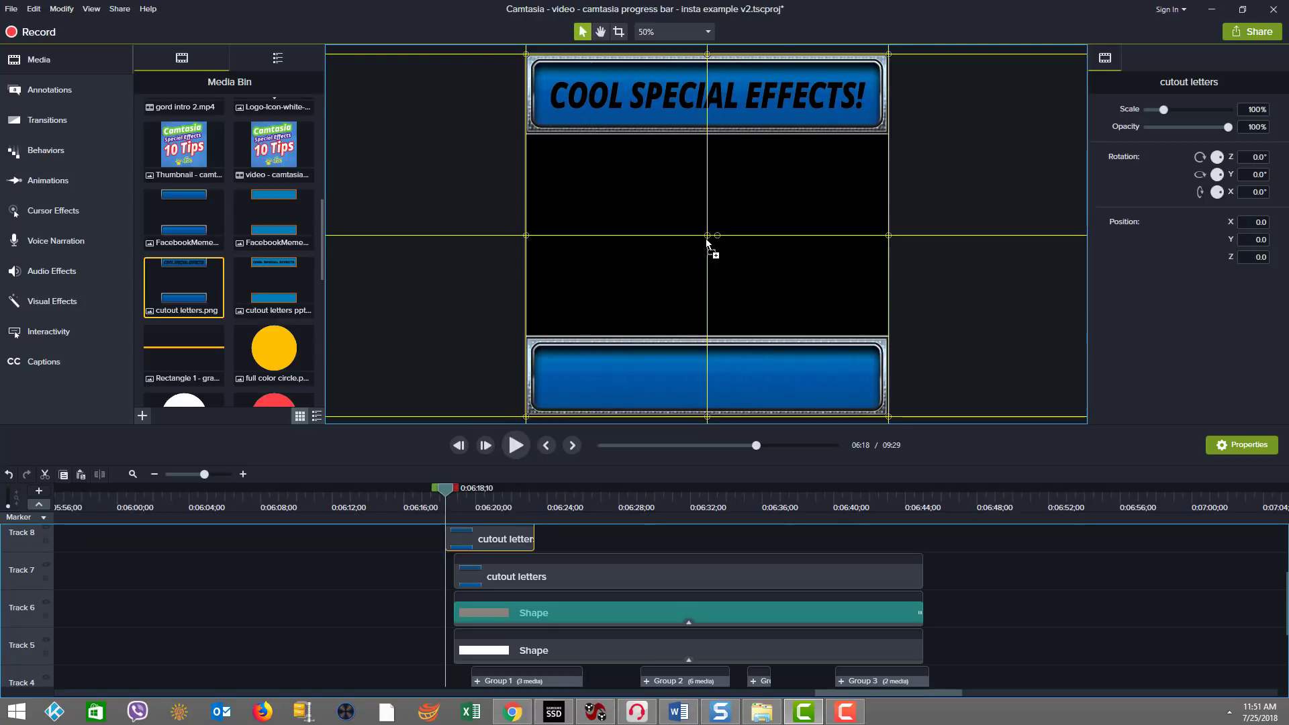
# - Remove the extra cutout letters image from the canvas, then preview the overlay near 6:22
pyautogui.moveTo(709, 240)
pyautogui.mouseDown()
pyautogui.moveTo(754, 251)
pyautogui.moveTo(714, 250)
pyautogui.moveTo(707, 233)
pyautogui.mouseUp()
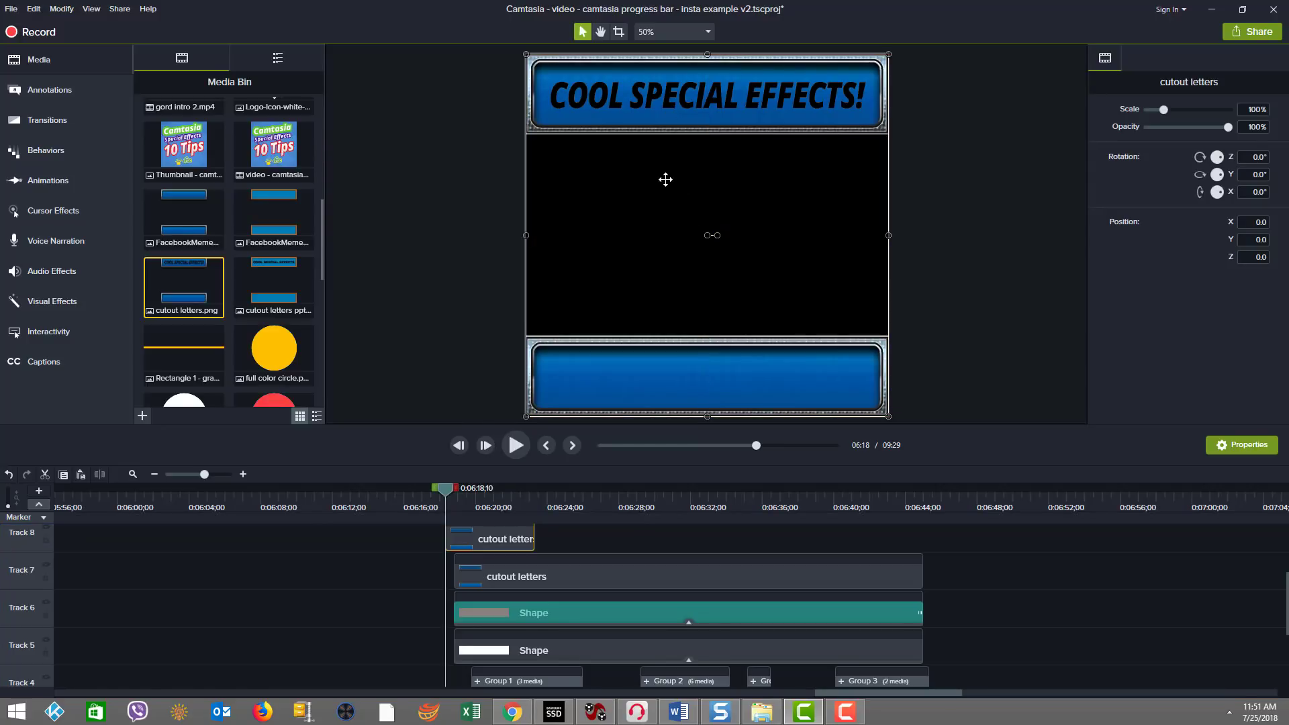
pyautogui.moveTo(665, 180)
pyautogui.mouseDown()
pyautogui.moveTo(671, 215)
pyautogui.moveTo(656, 196)
pyautogui.moveTo(691, 195)
pyautogui.moveTo(793, 244)
pyautogui.moveTo(650, 190)
pyautogui.moveTo(662, 202)
pyautogui.moveTo(671, 180)
pyautogui.moveTo(661, 191)
pyautogui.mouseUp()
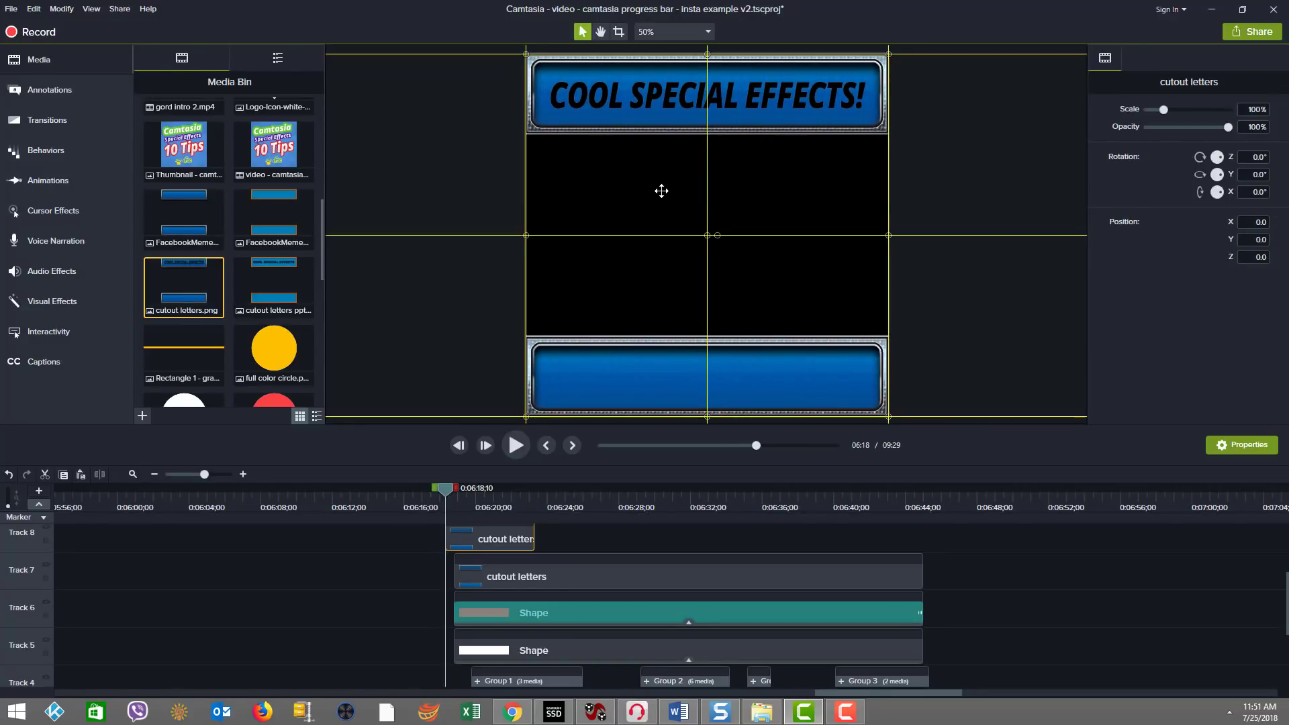
pyautogui.moveTo(661, 191); pyautogui.dragTo(163, 284)
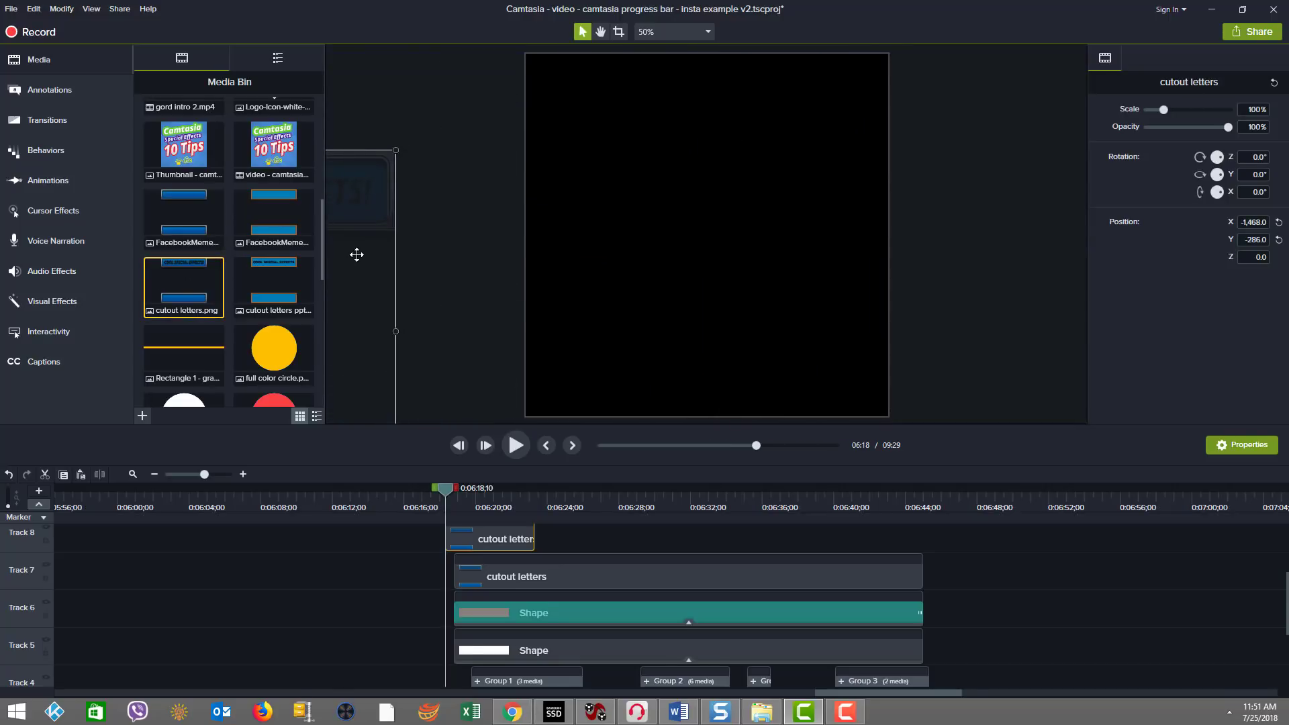
pyautogui.press('Delete')
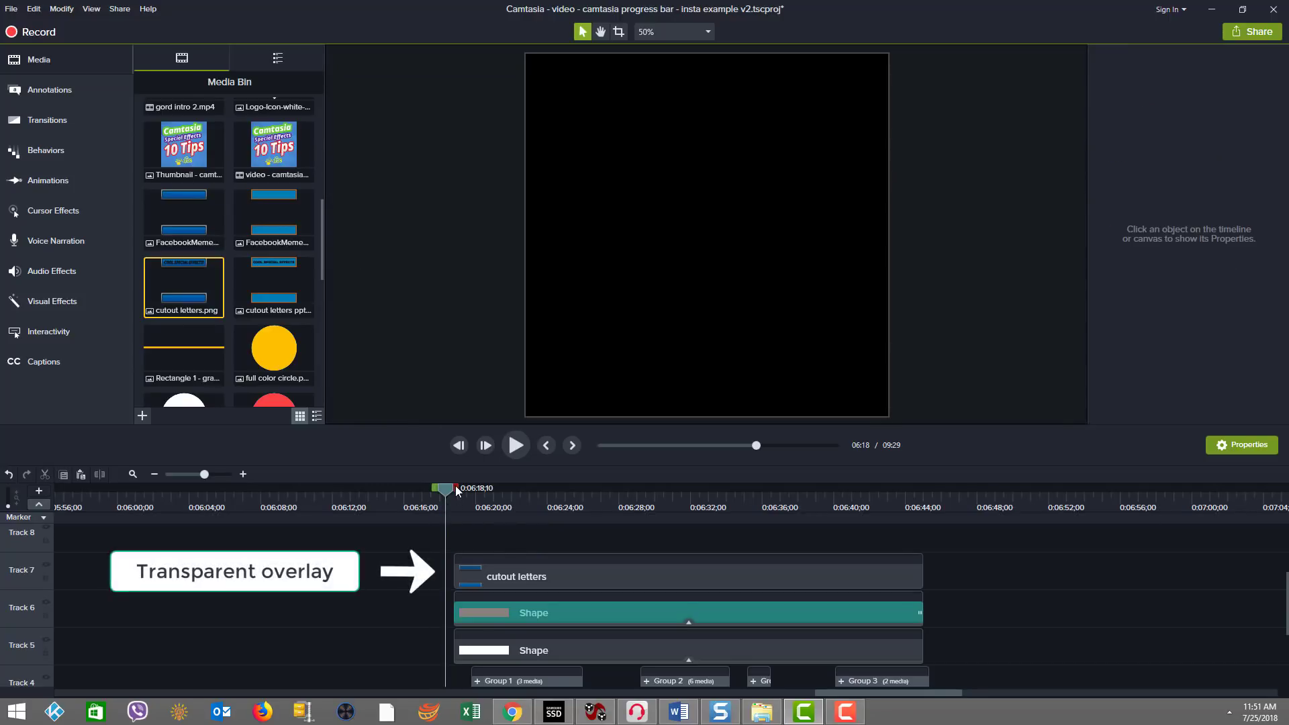
pyautogui.moveTo(449, 492); pyautogui.dragTo(428, 545)
# - Drag the Track 7 cutout letters clip later on its track
pyautogui.moveTo(523, 569); pyautogui.dragTo(525, 571)
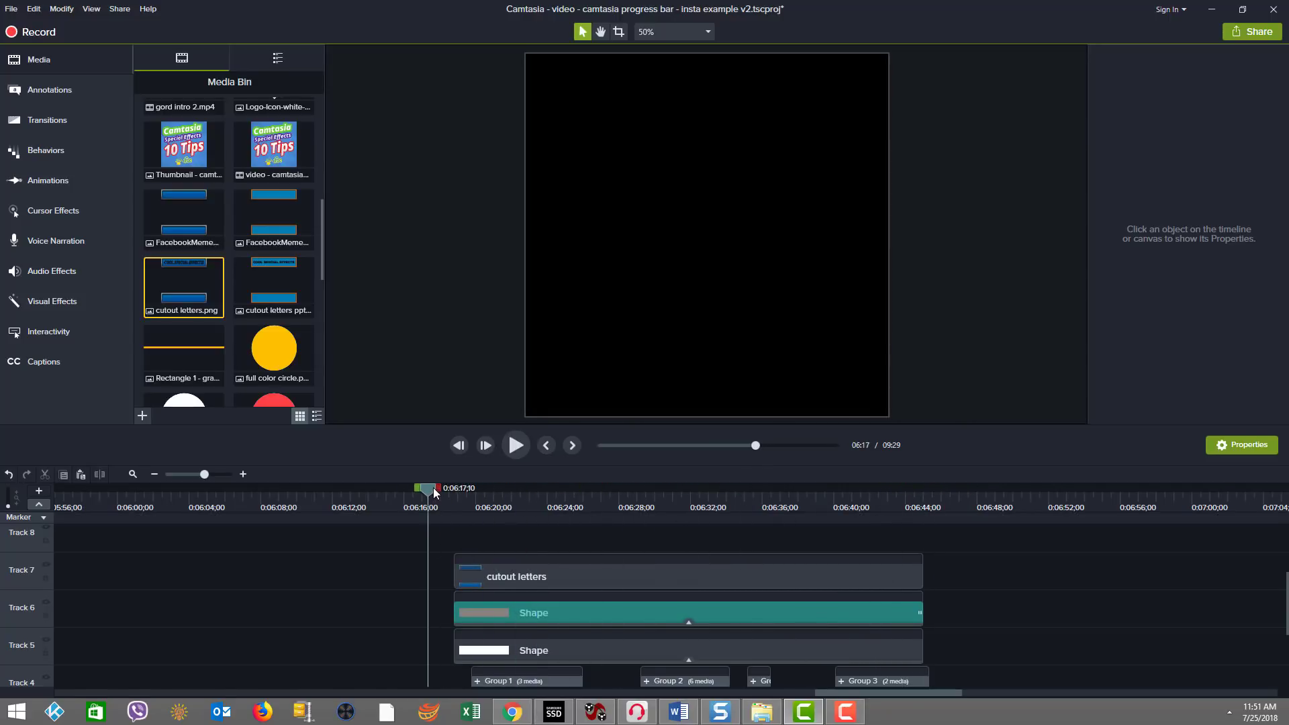
pyautogui.moveTo(434, 494); pyautogui.dragTo(477, 494)
pyautogui.click(522, 568)
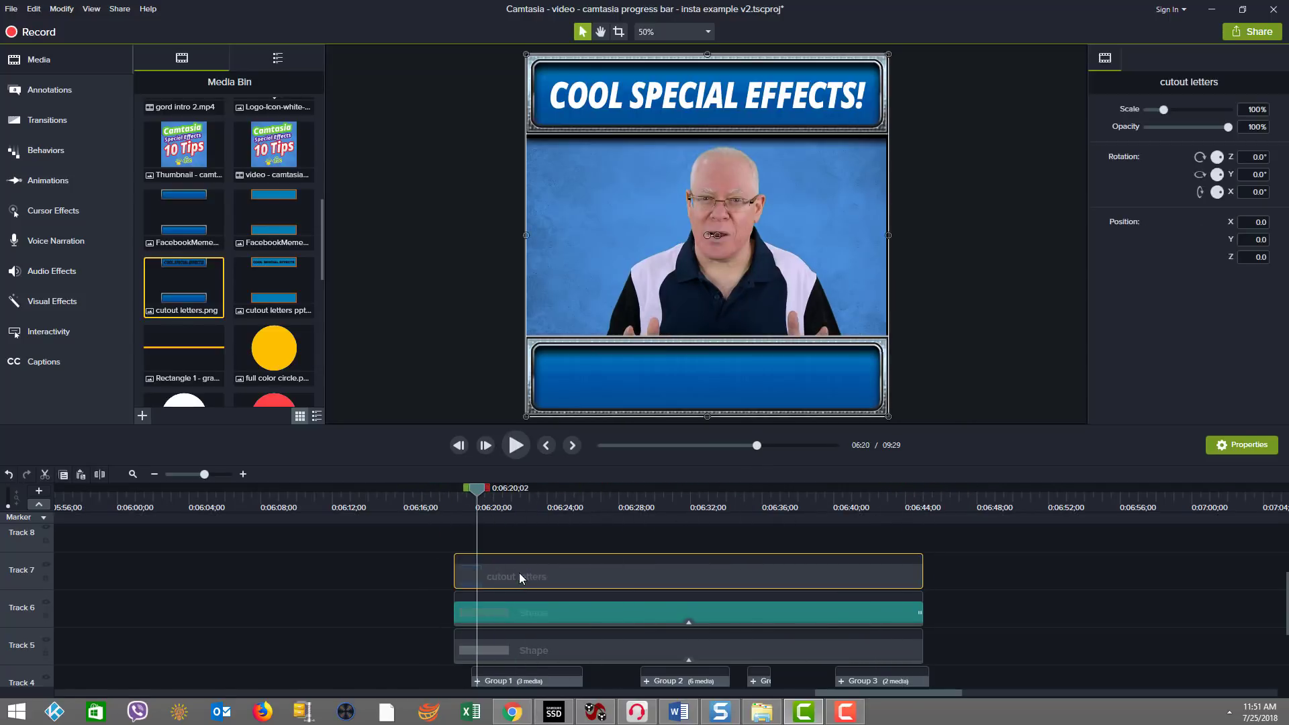
pyautogui.moveTo(518, 573); pyautogui.dragTo(662, 575)
# - Preview the red bar advancing and inspect the 26-second Slide right transition on Track 6
pyautogui.moveTo(485, 489); pyautogui.dragTo(563, 503)
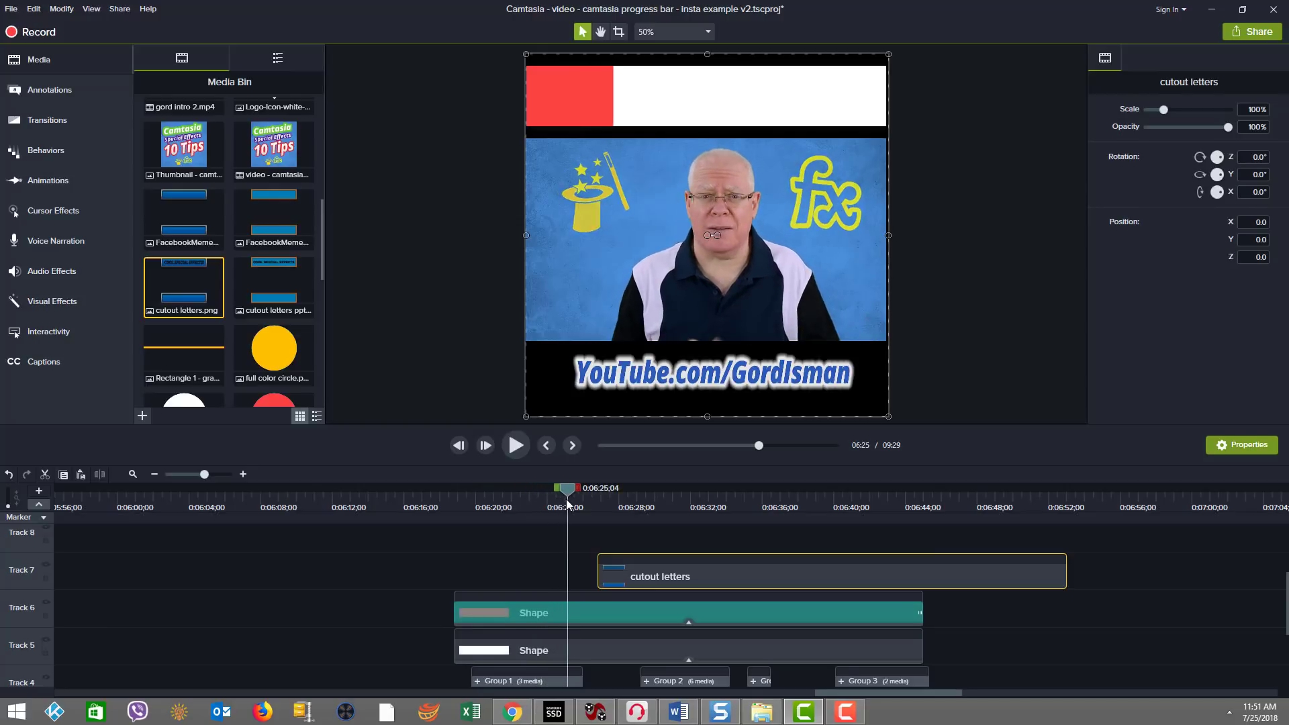
pyautogui.moveTo(567, 505); pyautogui.dragTo(510, 510)
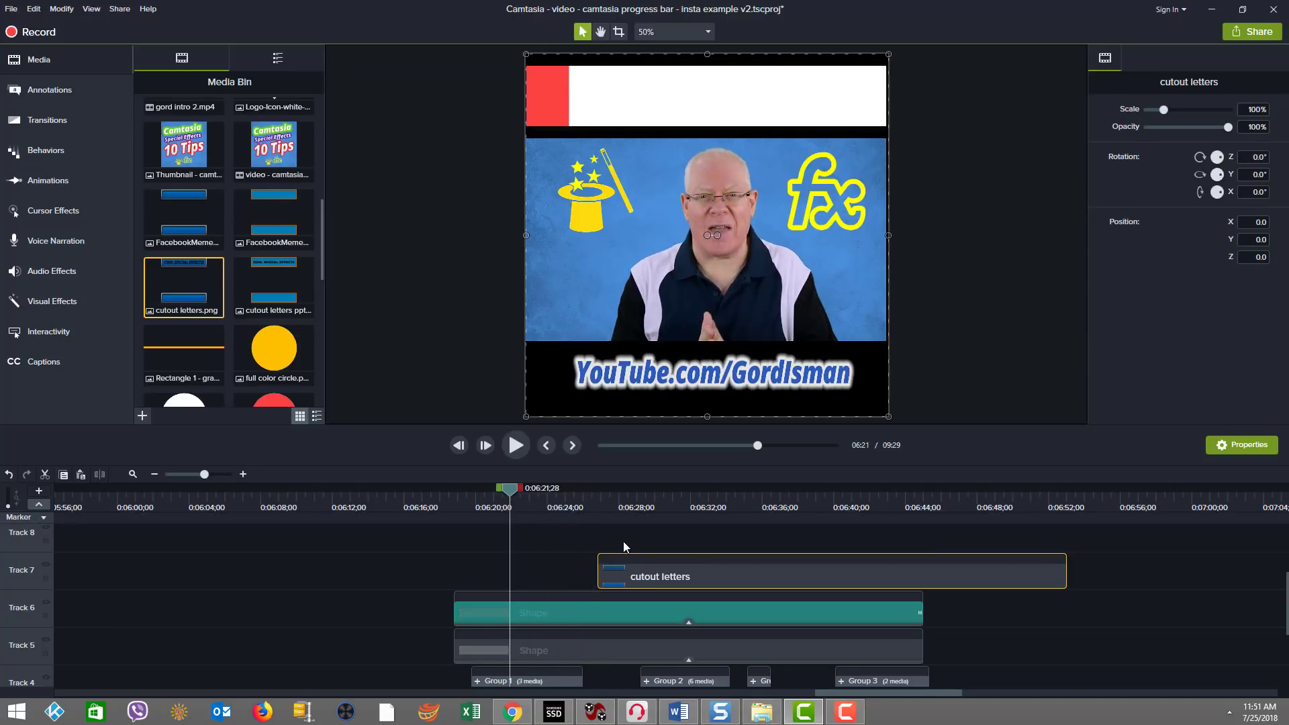
pyautogui.click(561, 617)
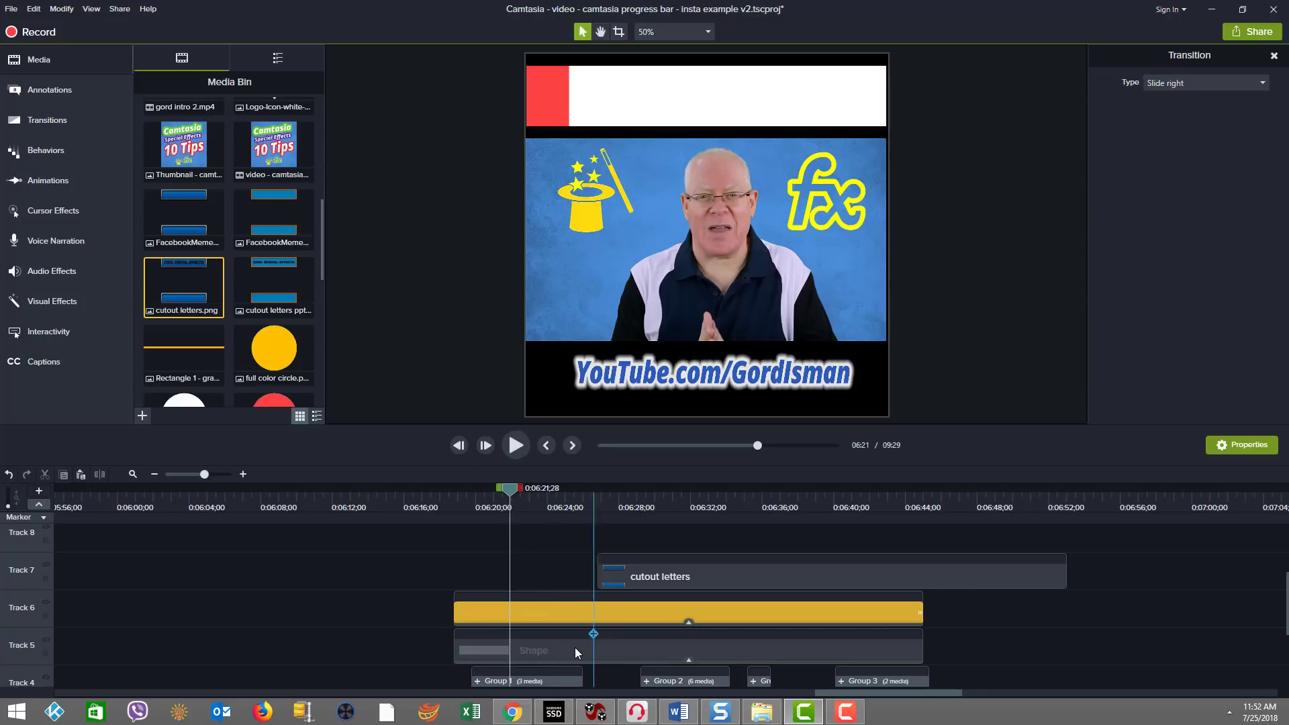
# - Inspect the white and red bar shapes, testing the red bar's position and undoing the moves
pyautogui.click(570, 647)
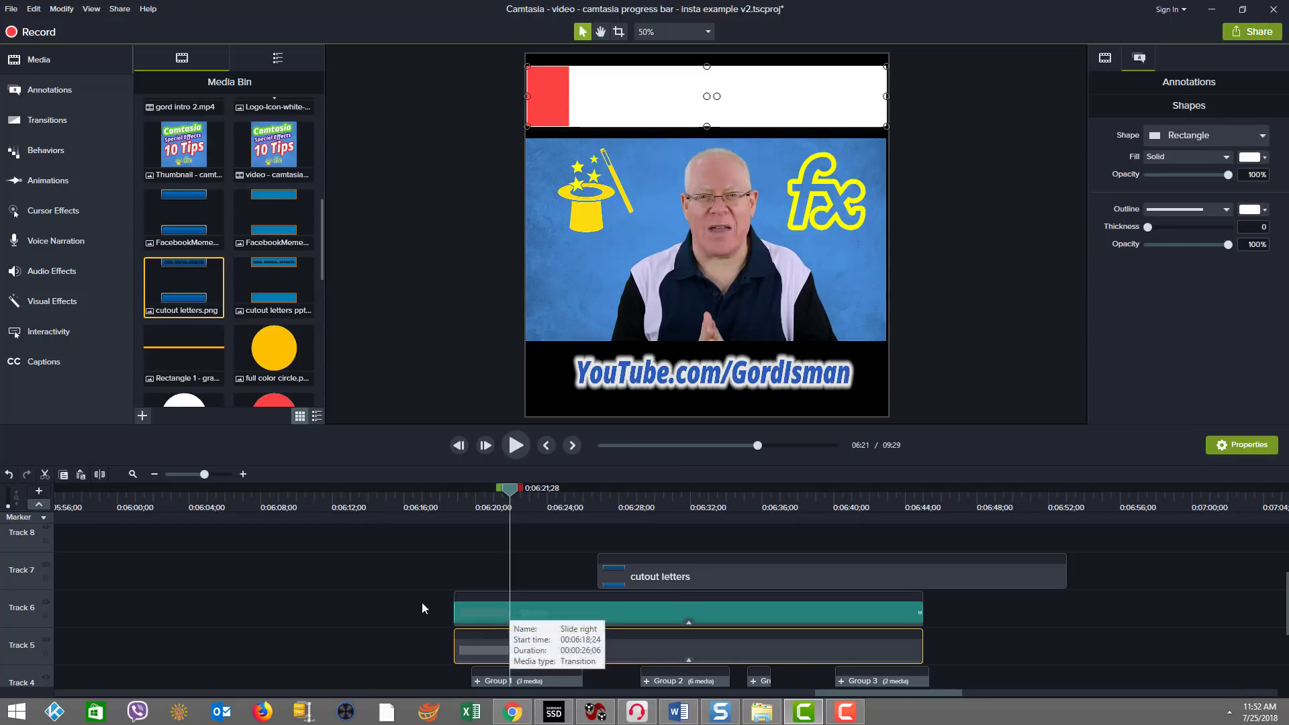
pyautogui.click(516, 622)
pyautogui.moveTo(553, 115); pyautogui.dragTo(403, 166)
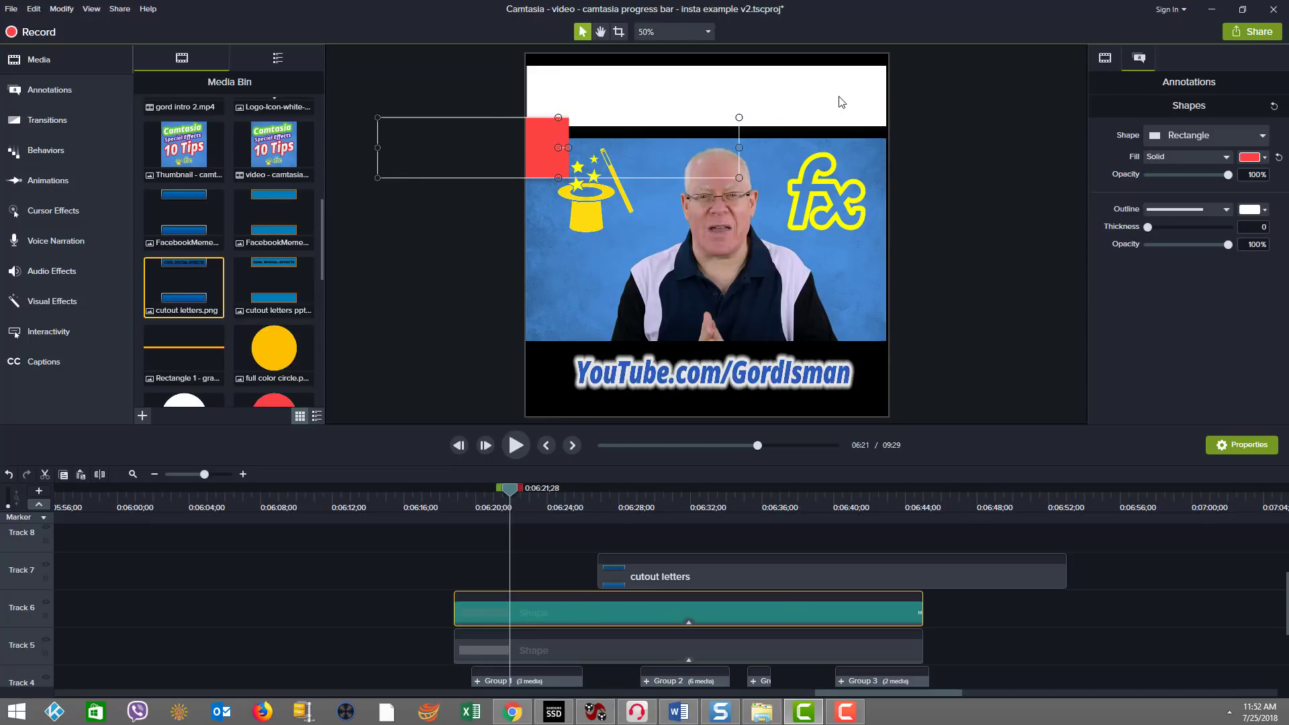
pyautogui.moveTo(444, 160); pyautogui.dragTo(572, 115)
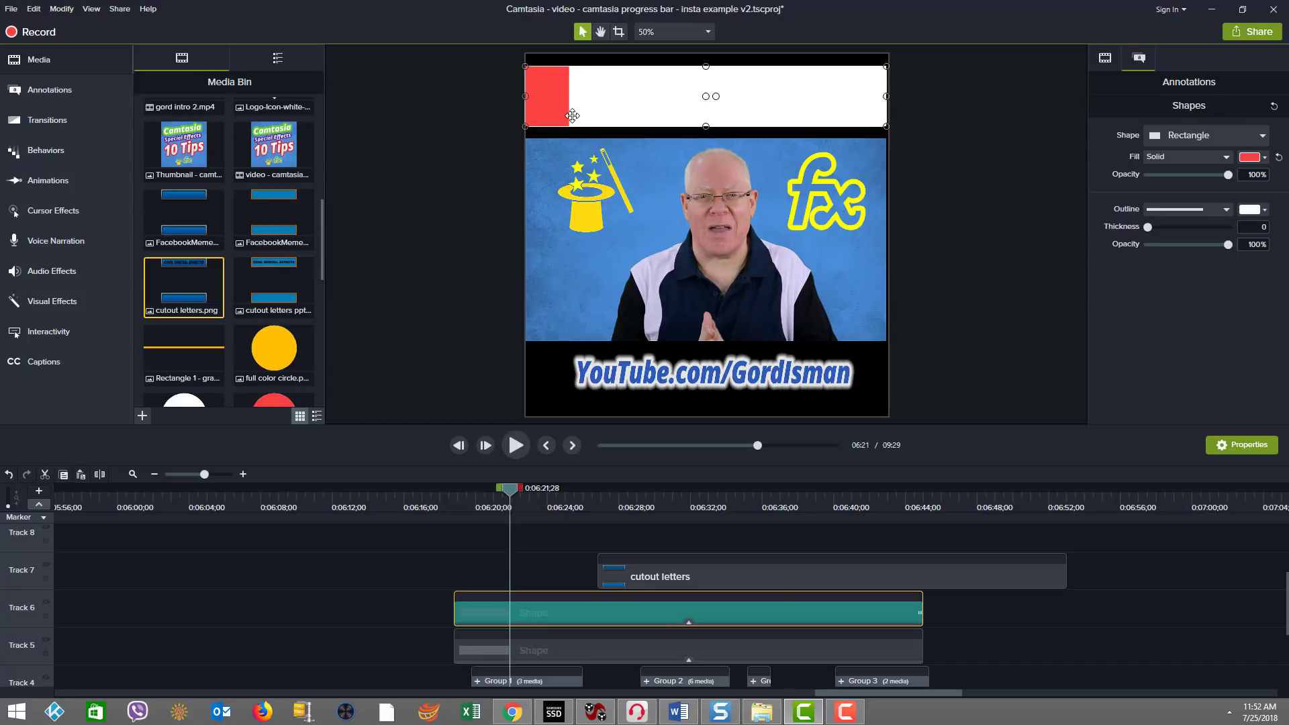
pyautogui.hotkey('ctrl', 'z')
pyautogui.hotkey('ctrl', 'y')
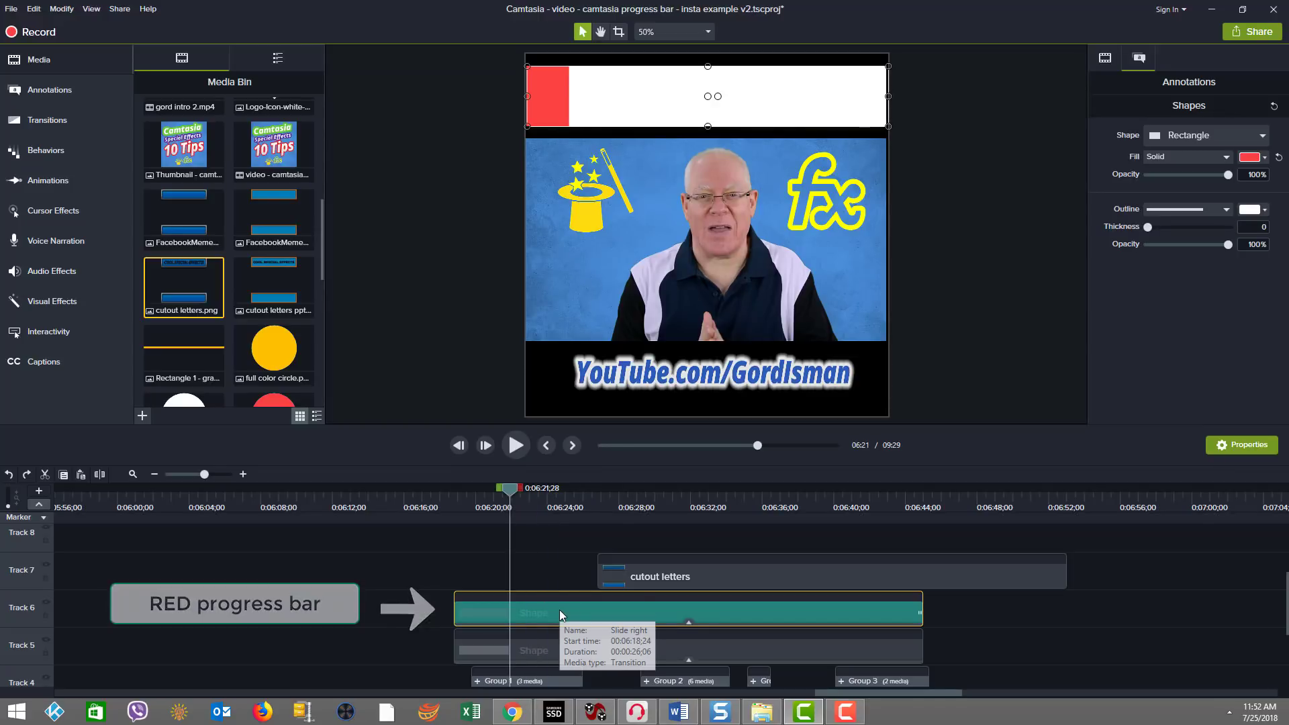
# - Align the cutout letters clip with the shapes and preview the overlay from about 6:24
pyautogui.moveTo(694, 577); pyautogui.dragTo(558, 582)
pyautogui.click(560, 489)
pyautogui.moveTo(562, 494); pyautogui.dragTo(731, 528)
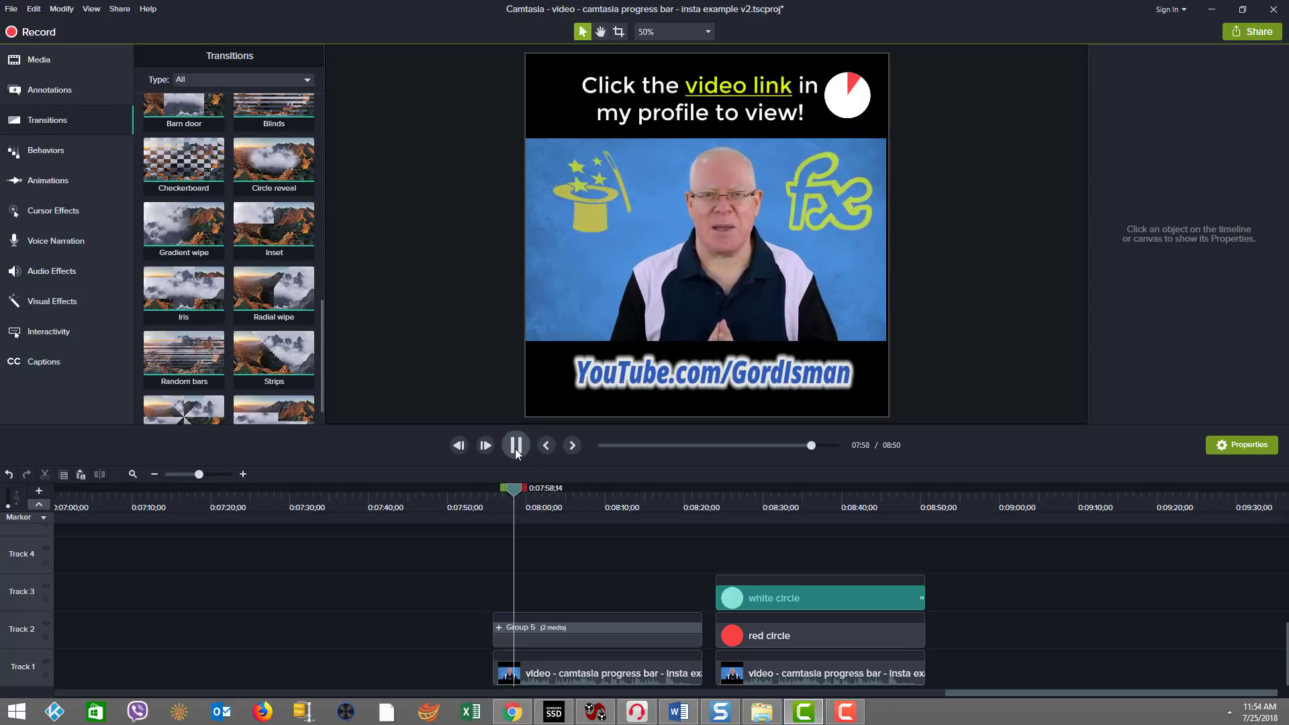
# - Pause playback and set the playhead just past 0:08:00 on the circle-timer example
pyautogui.click(515, 448)
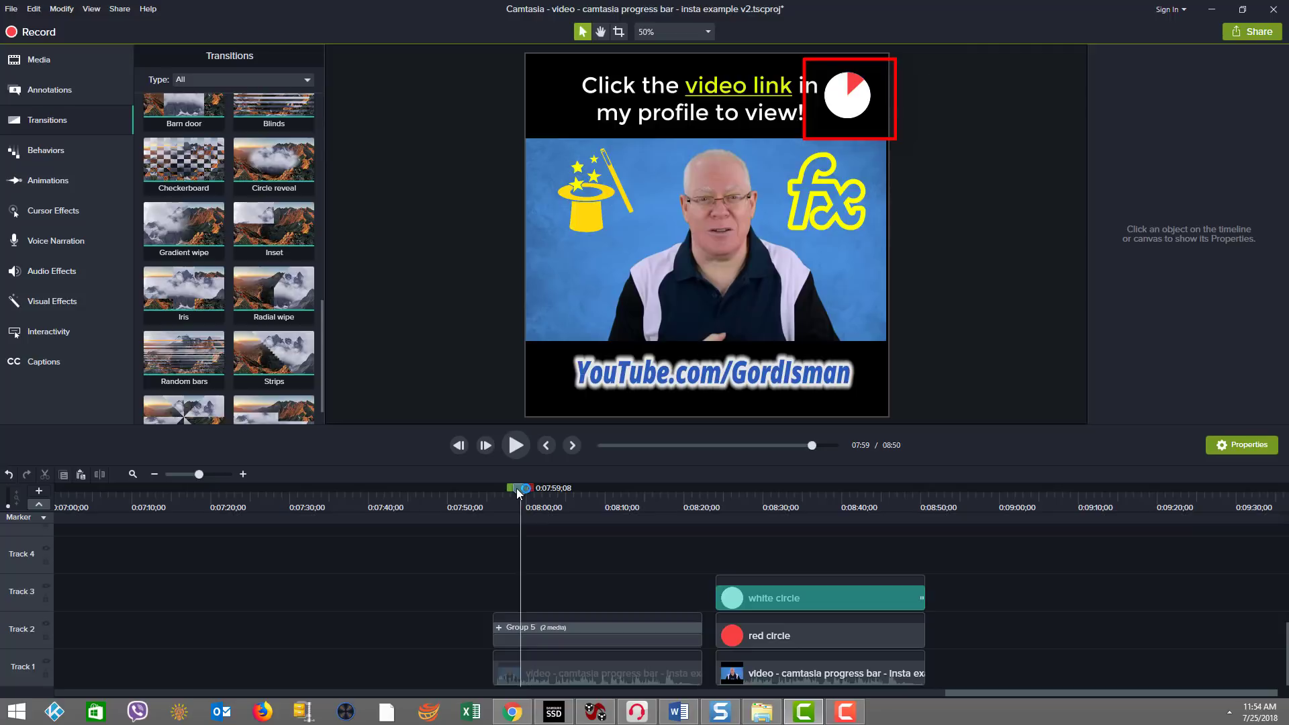
pyautogui.moveTo(517, 490); pyautogui.dragTo(525, 518)
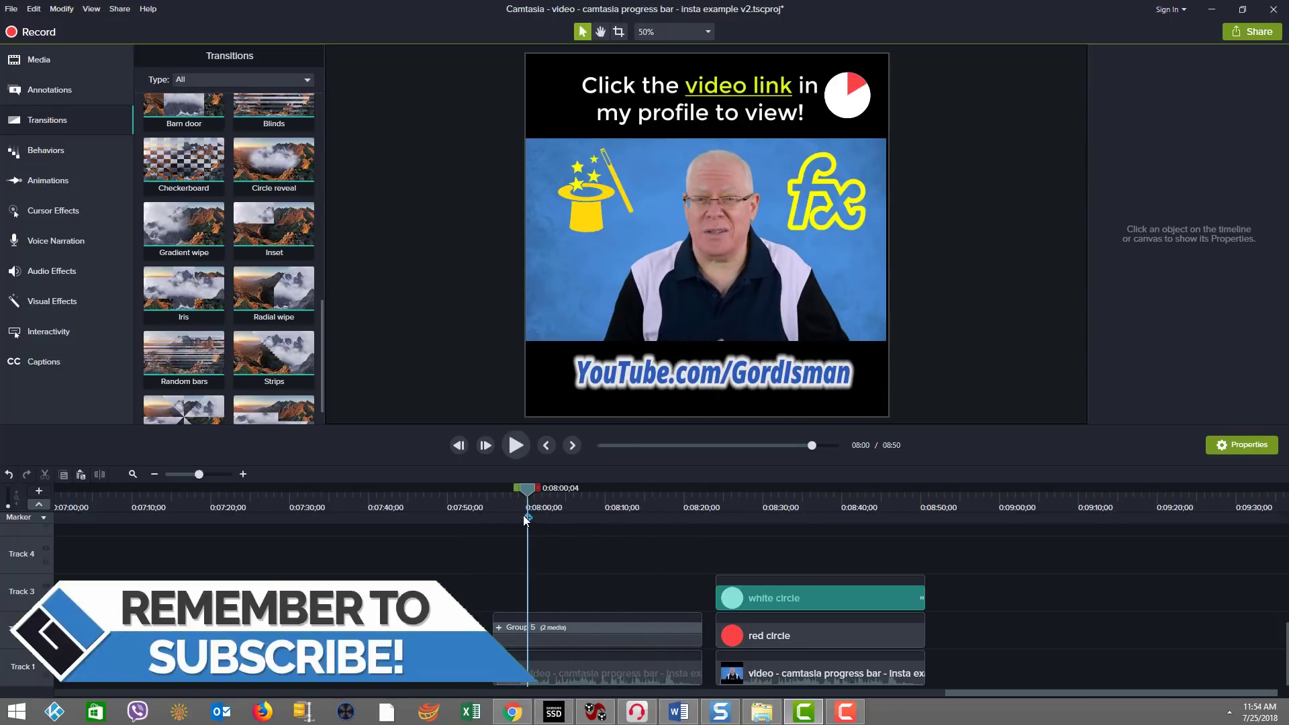
# - Expand Group 5, inspect the white circle and Radial wipe, and preview at 8:05
pyautogui.click(498, 629)
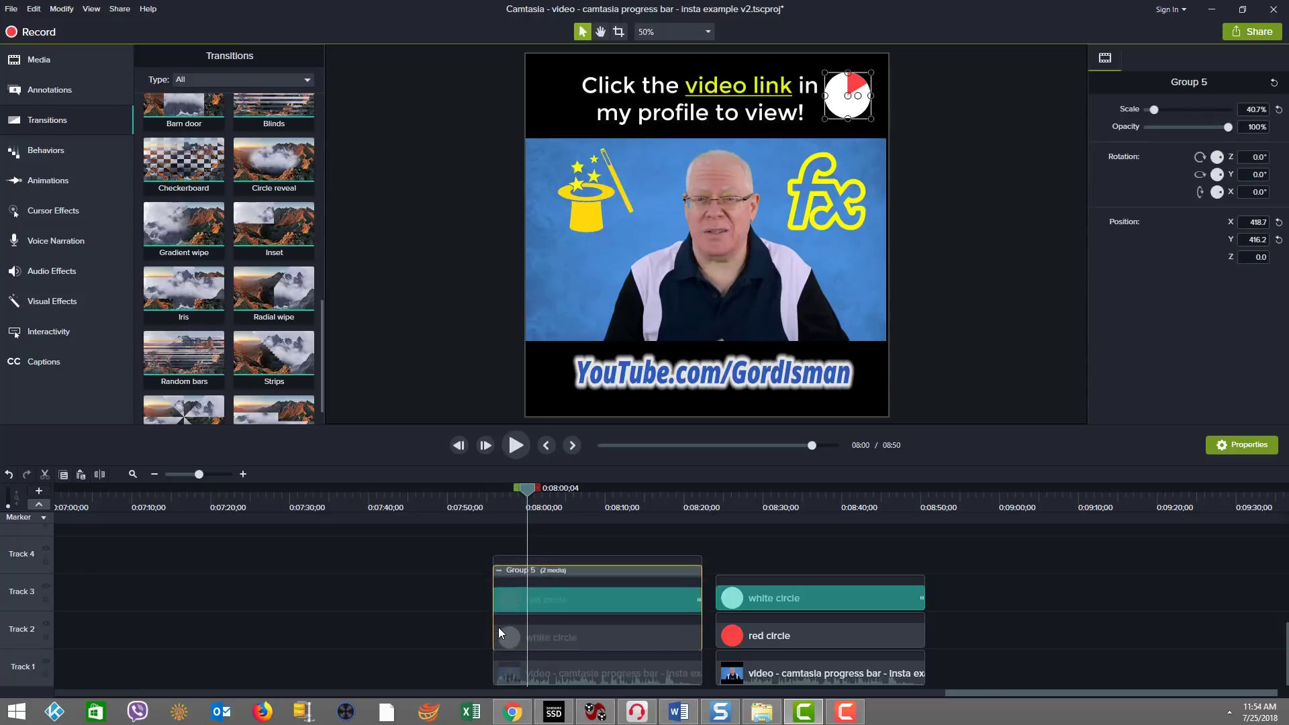
pyautogui.click(547, 635)
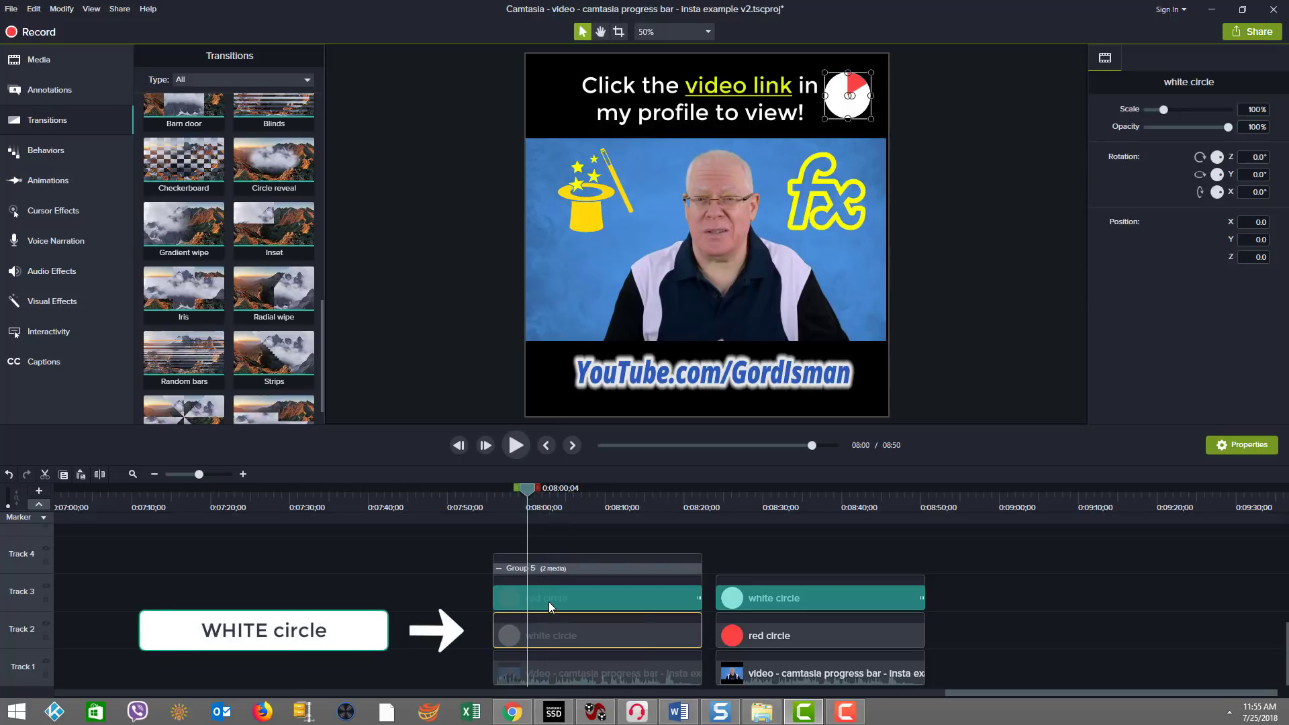
pyautogui.click(549, 601)
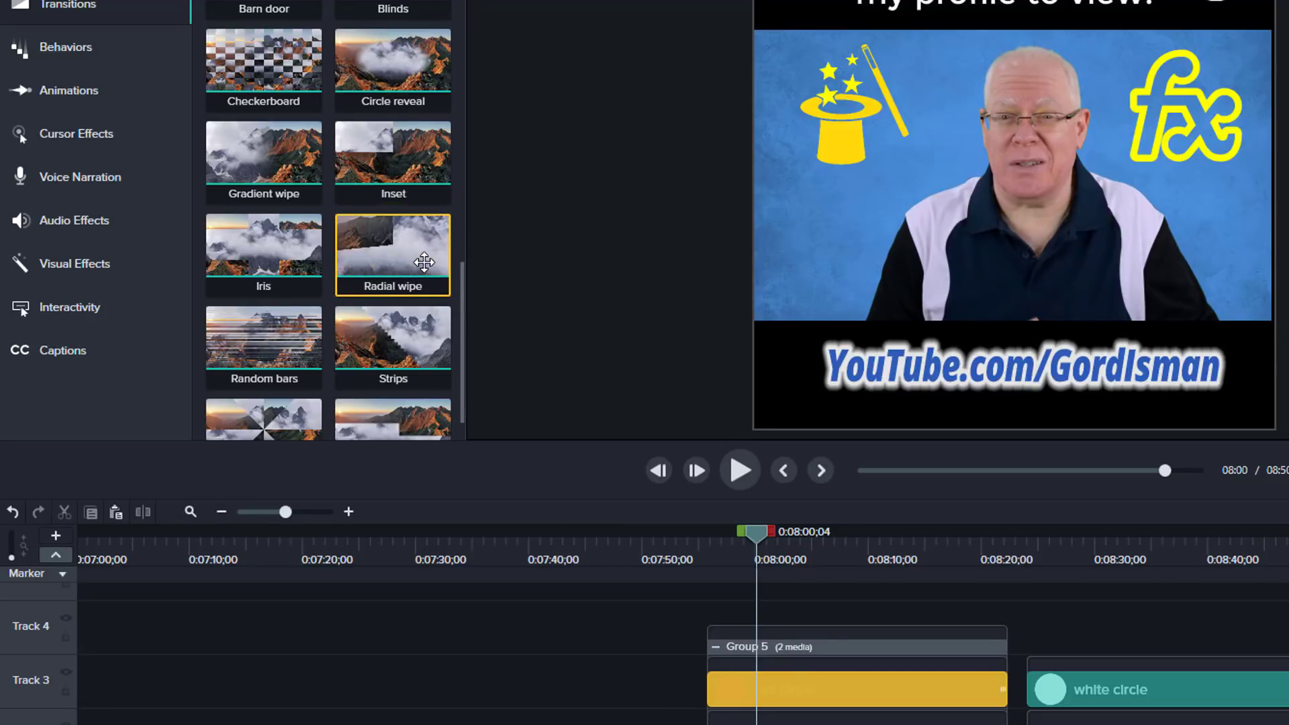
pyautogui.click(870, 559)
pyautogui.moveTo(870, 560); pyautogui.dragTo(811, 559)
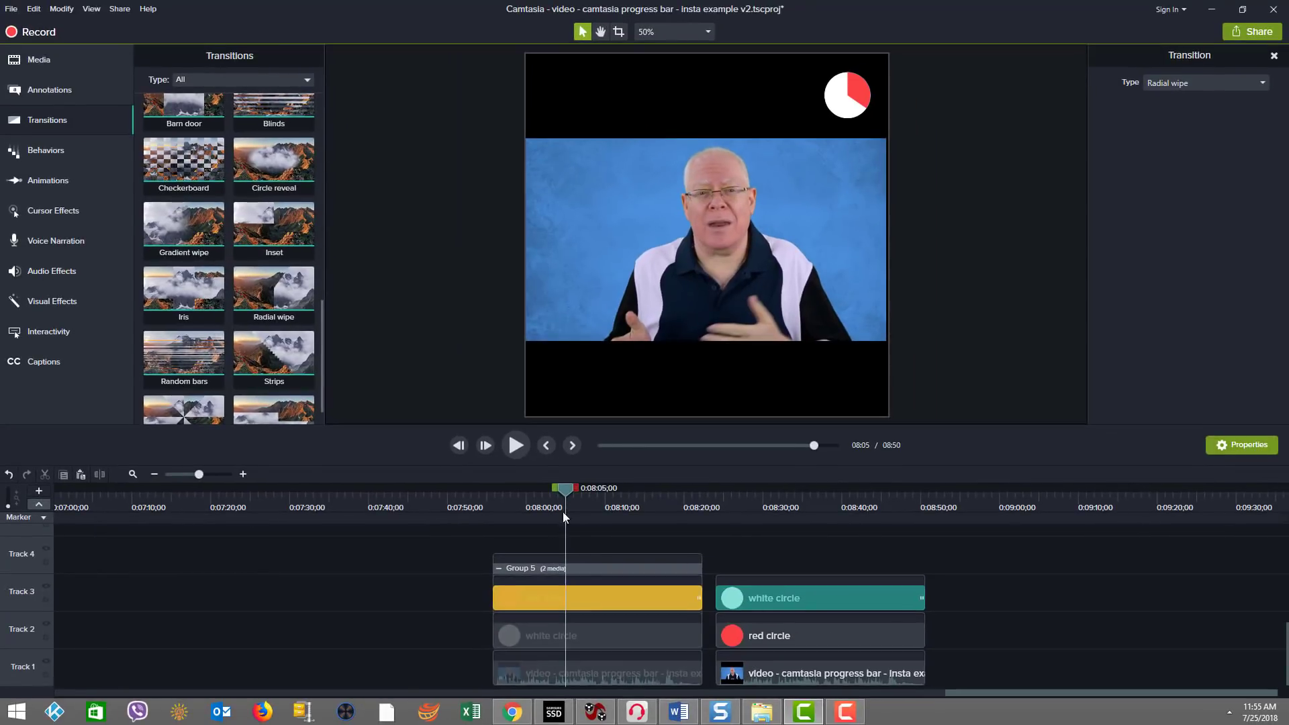
# - Test moving the red circle aside, undo it, then regroup and re-expand the circles
pyautogui.click(563, 598)
pyautogui.moveTo(818, 102); pyautogui.dragTo(858, 103)
pyautogui.hotkey('ctrl', 'z')
pyautogui.hotkey('ctrl', 'z')
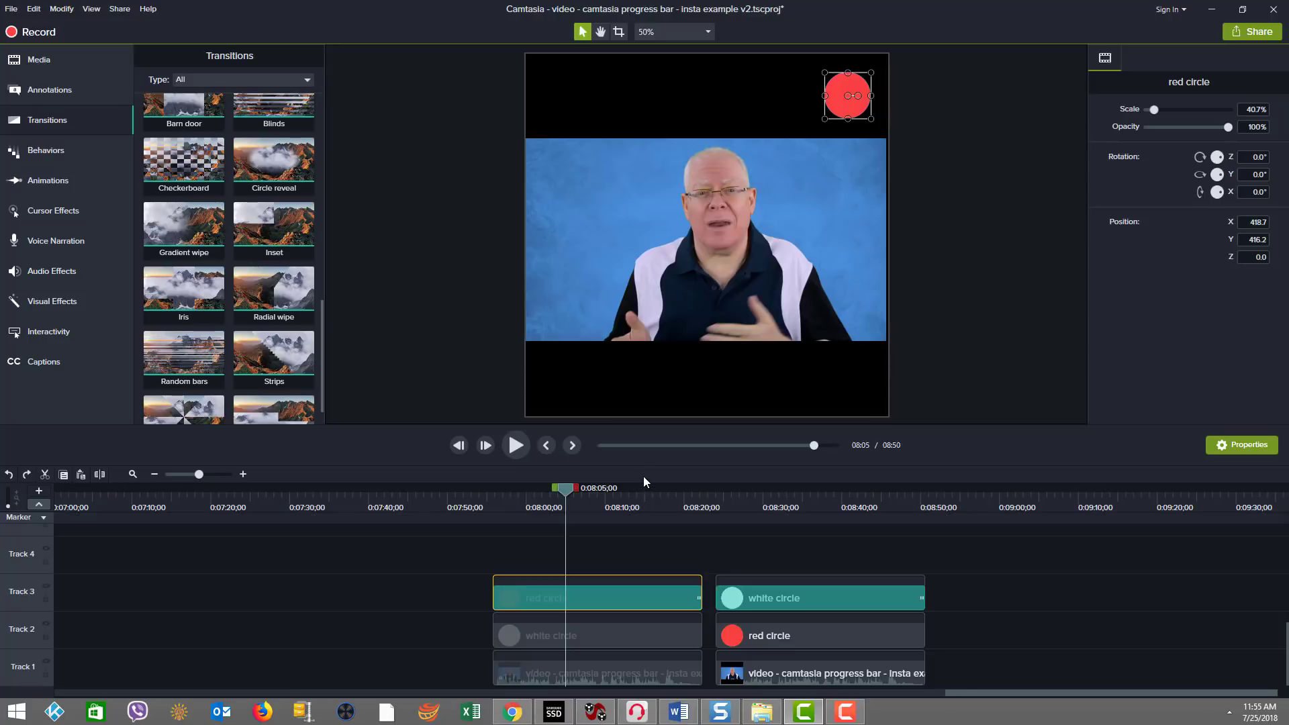
pyautogui.hotkey('ctrl', 'g')
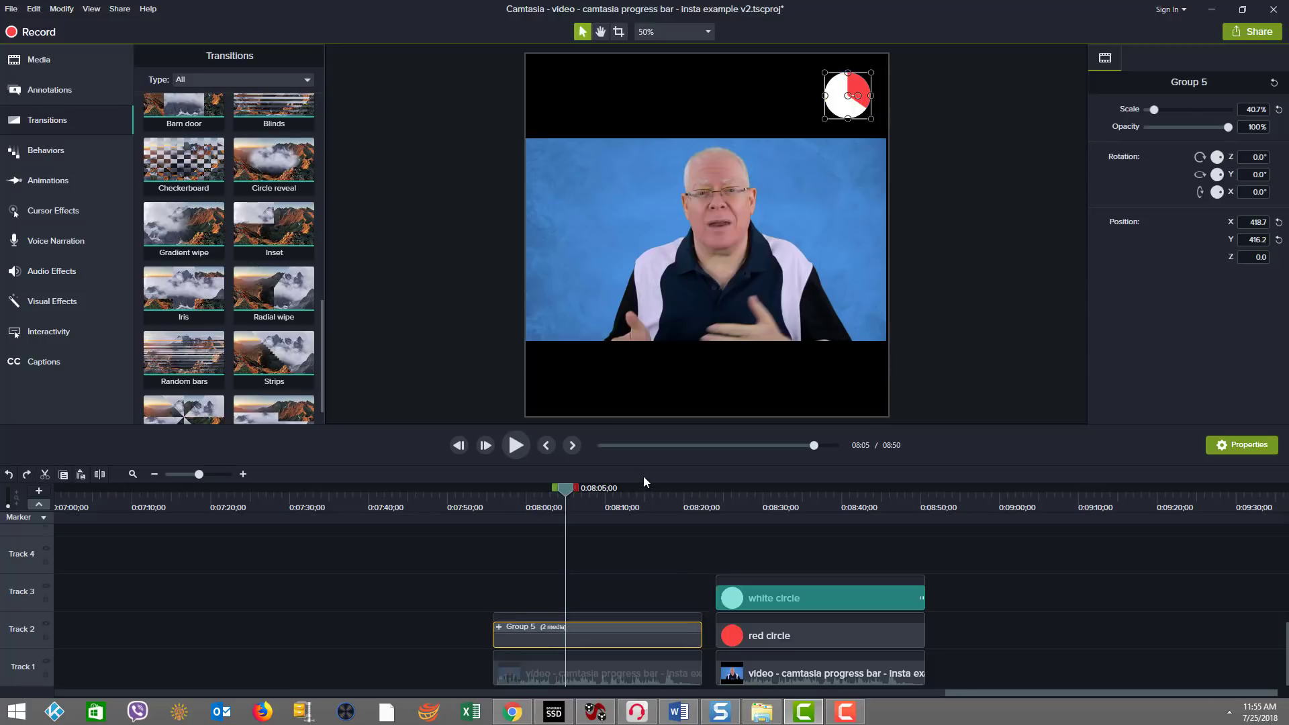
pyautogui.click(498, 629)
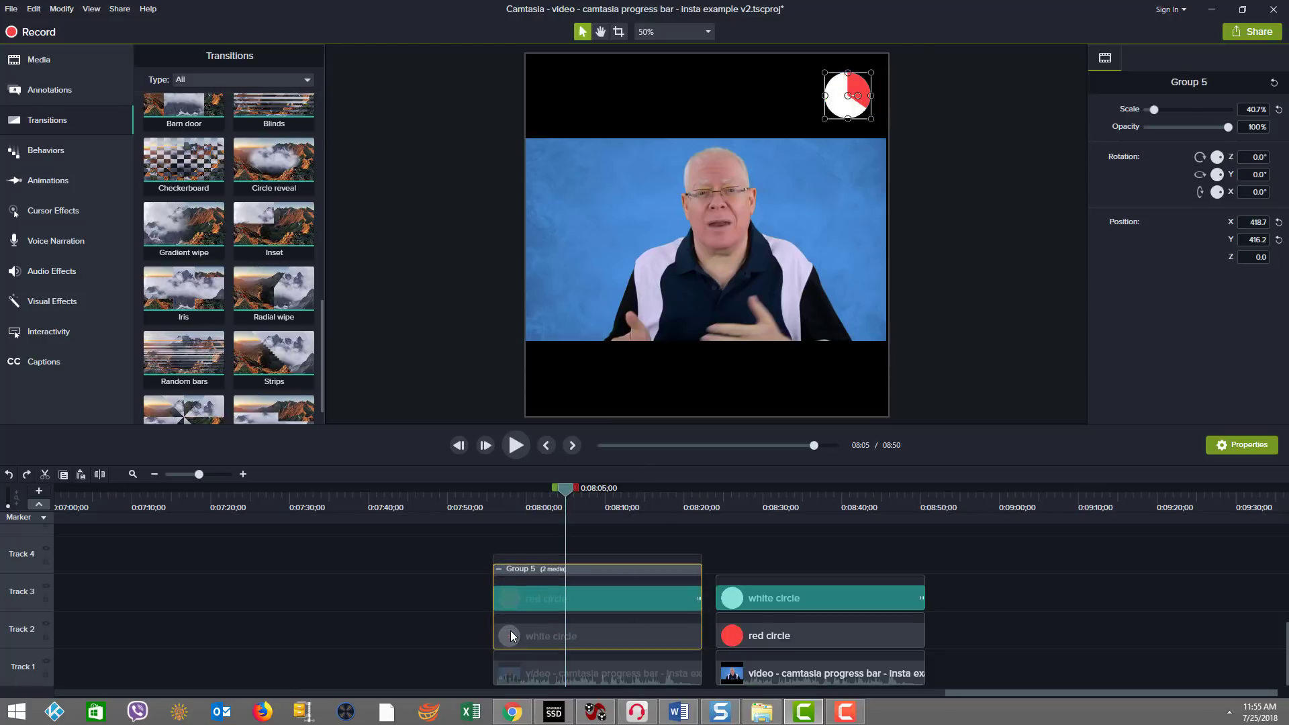
# - Apply Radial wipe to the red circle, delete the right-side piece, and stretch it across the clip
pyautogui.click(543, 595)
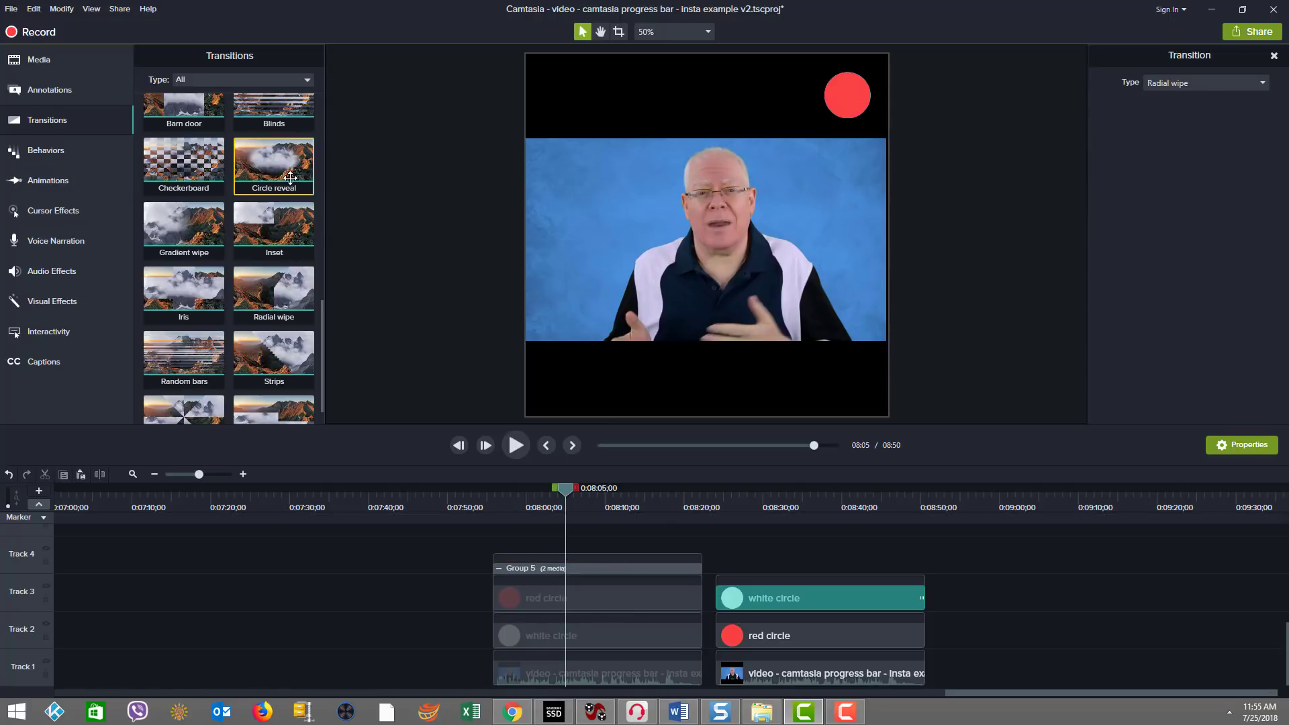
pyautogui.moveTo(290, 177); pyautogui.dragTo(545, 599)
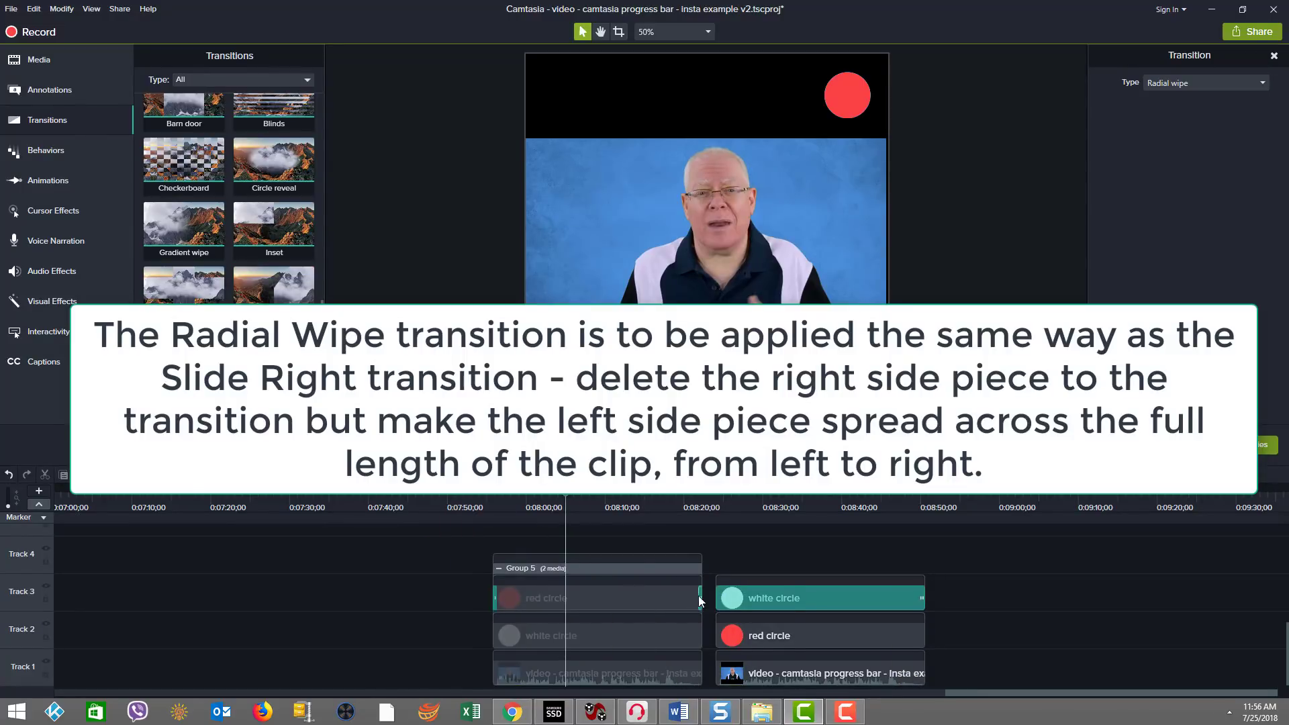
pyautogui.press('Delete')
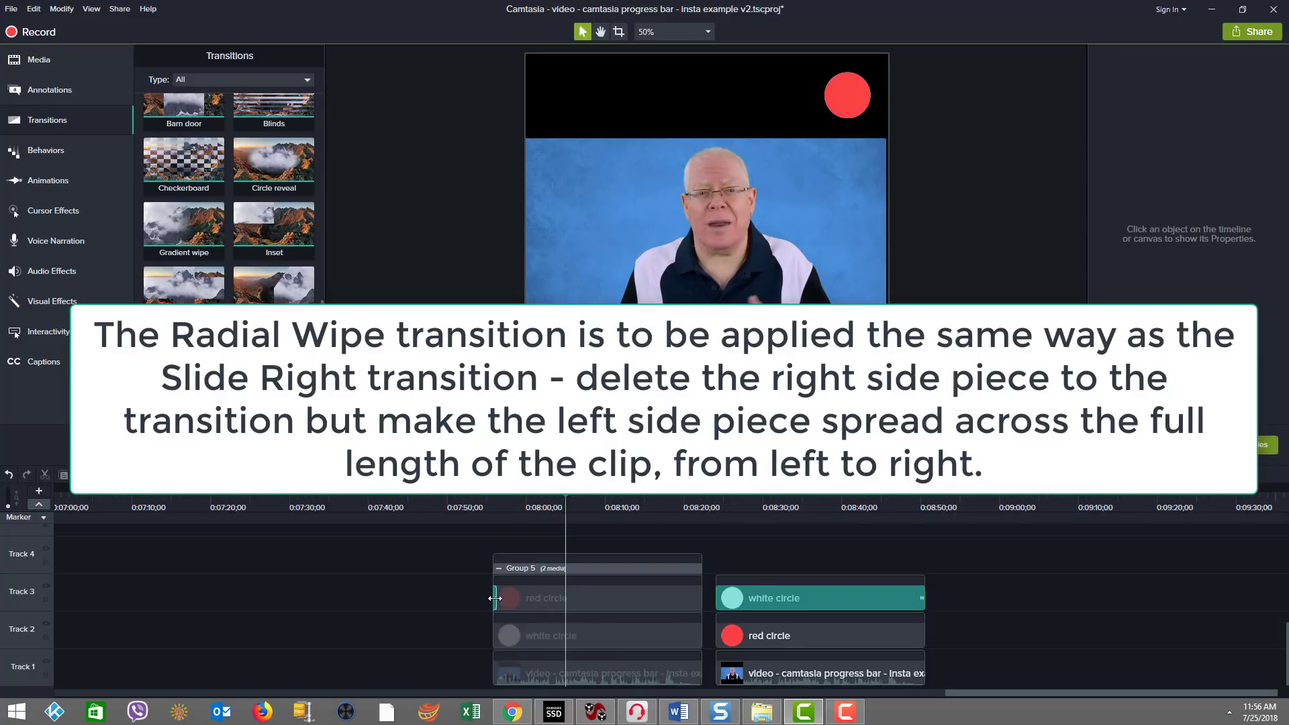
pyautogui.moveTo(500, 600); pyautogui.dragTo(714, 601)
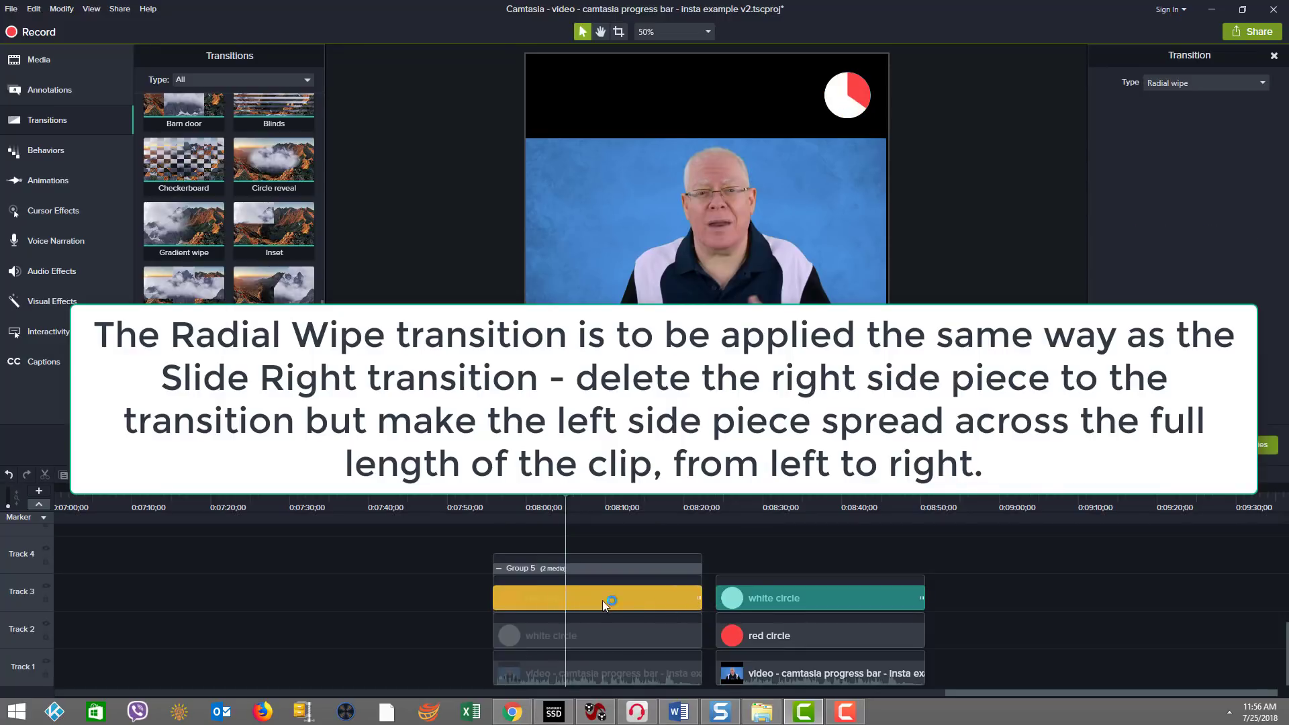
pyautogui.moveTo(565, 496); pyautogui.dragTo(798, 489)
# - Group the second red and white circles as Group 1, scaled to 42.4% in the bottom-right corner
pyautogui.moveTo(824, 556); pyautogui.dragTo(819, 628)
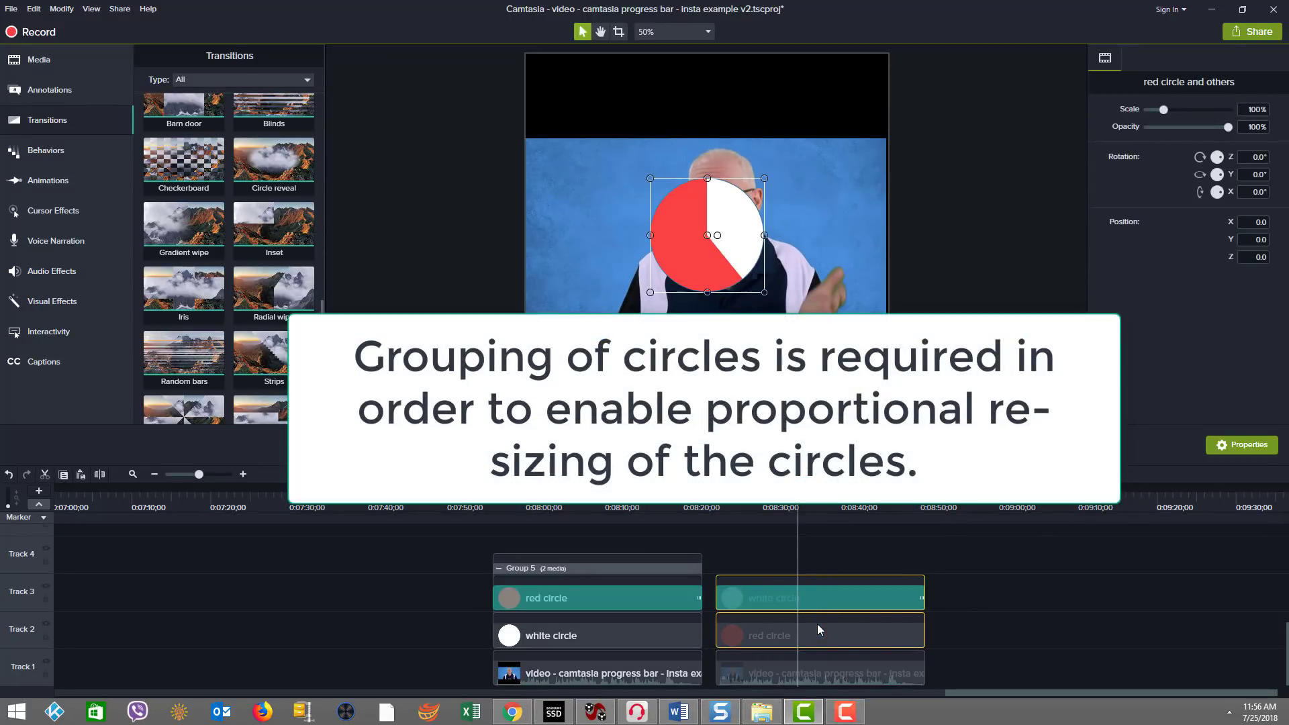
pyautogui.rightClick(816, 623)
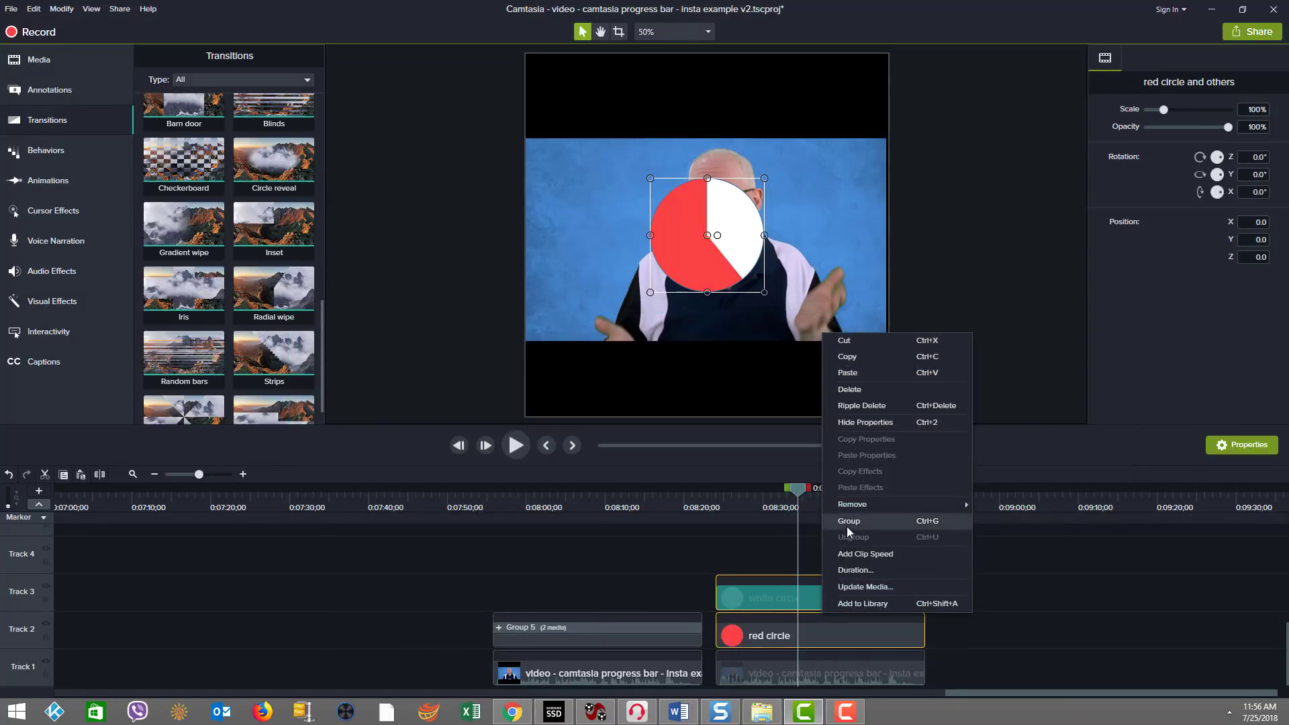
pyautogui.click(848, 532)
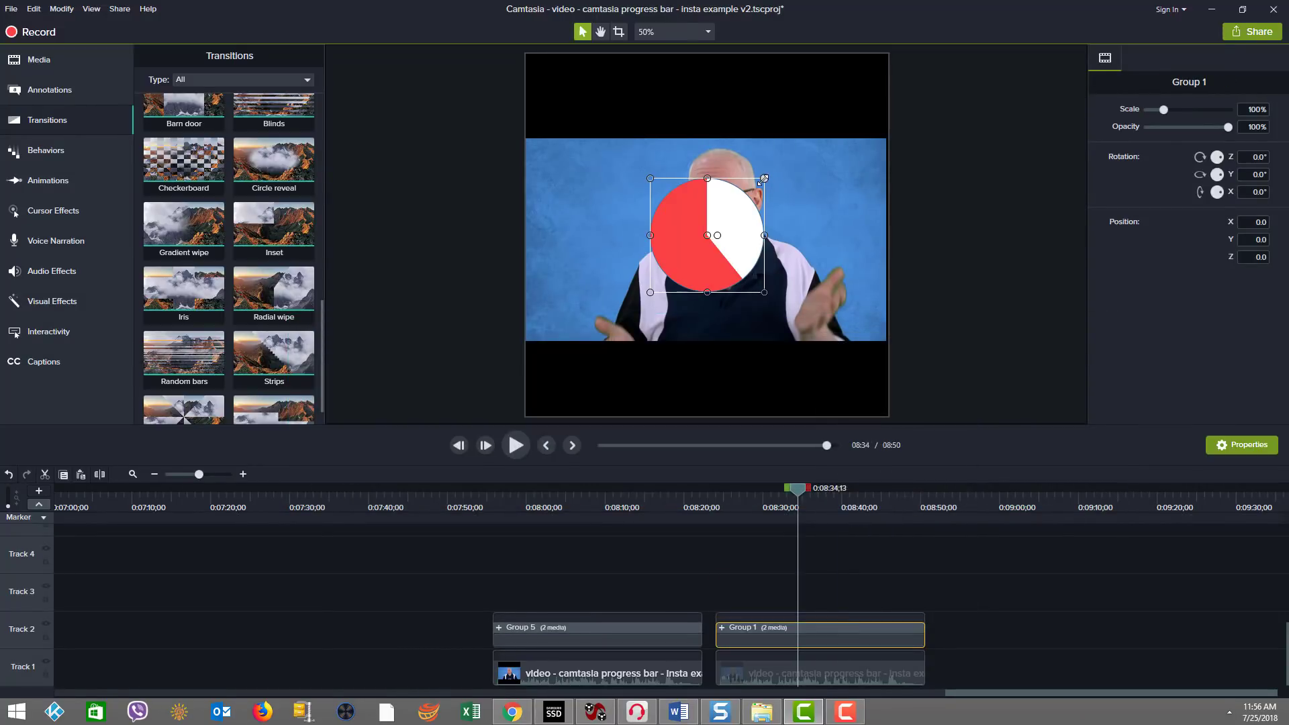
pyautogui.moveTo(760, 182); pyautogui.dragTo(846, 382)
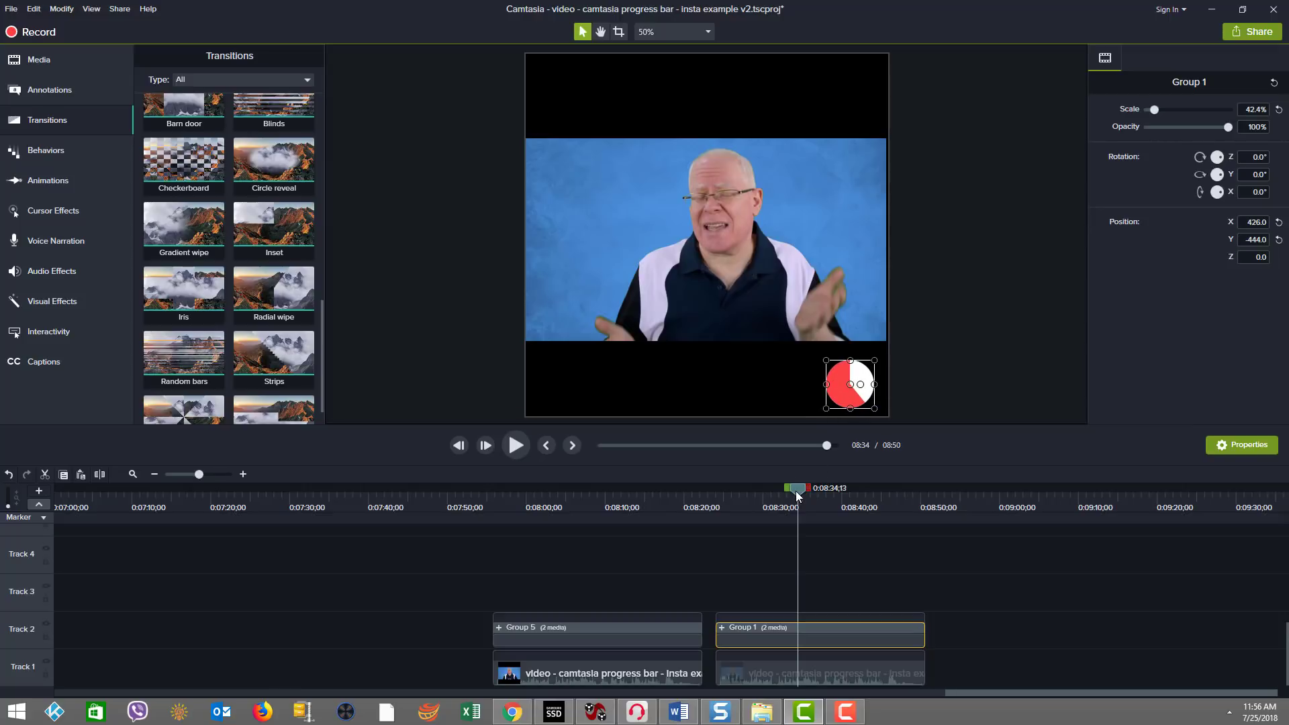